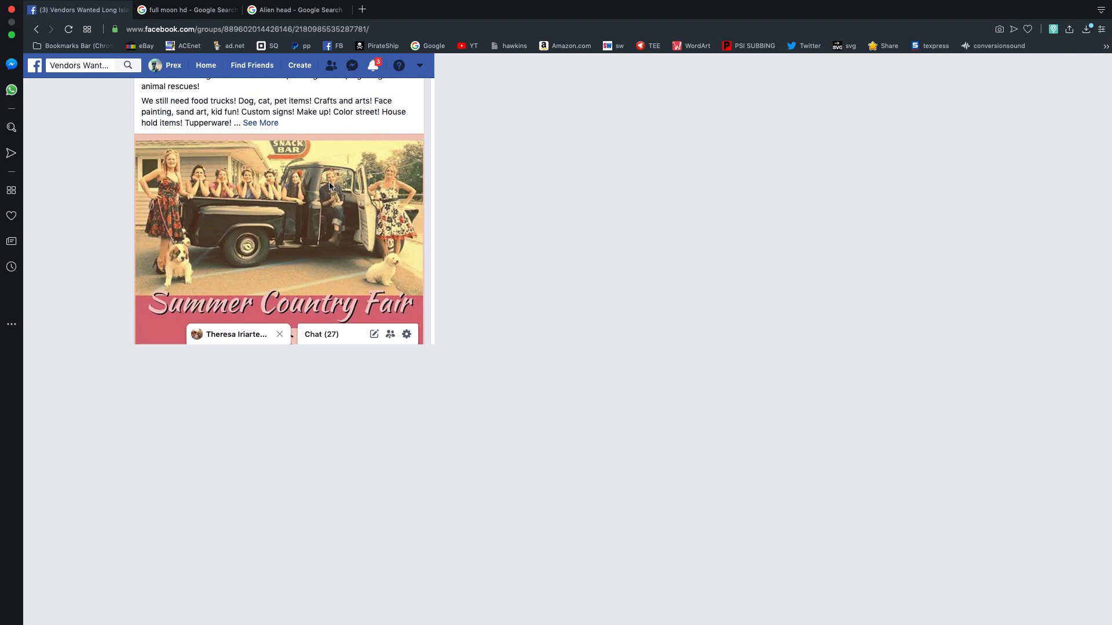
Step: Open the photo gallery of the SUBLIMATION CENTRAL group and browse down to the butterfly-woman artworks
scroll(384, 189, up, 10)
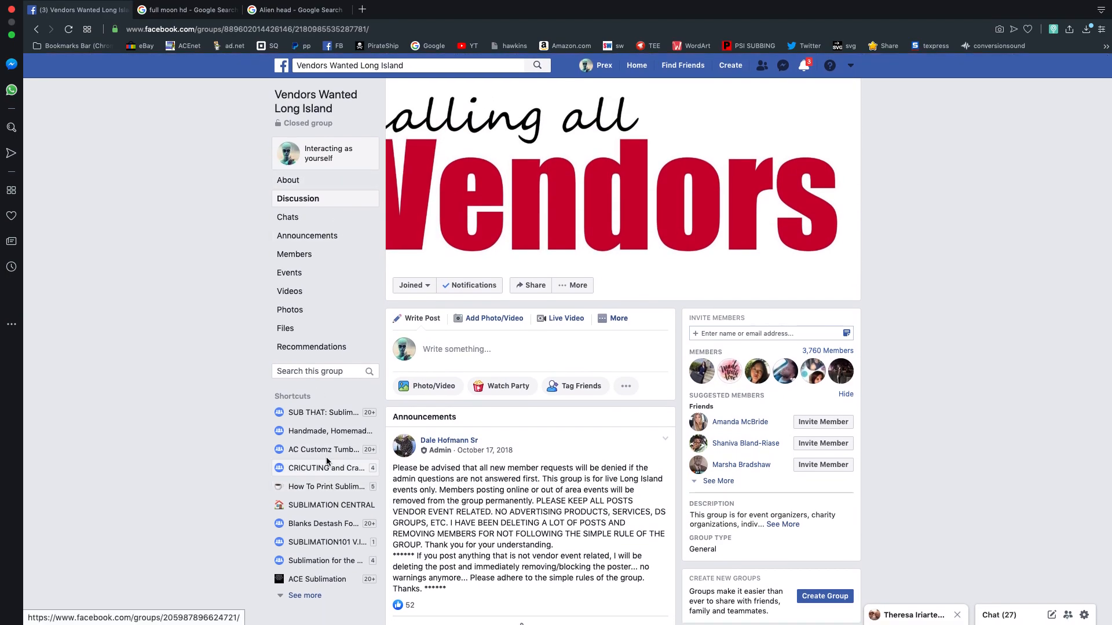
click(322, 507)
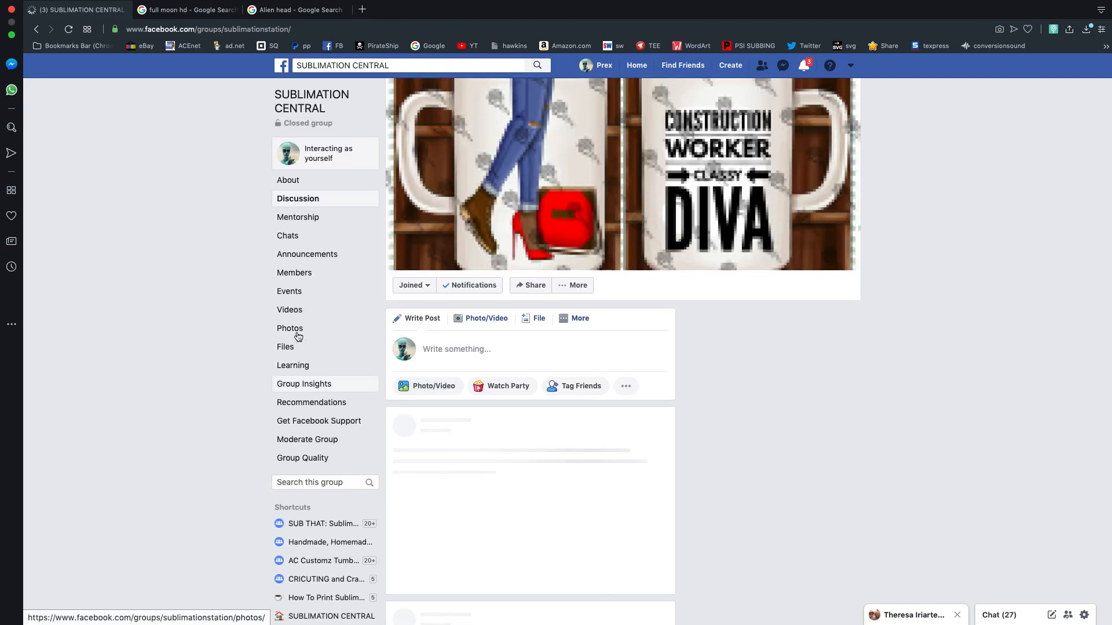
click(296, 331)
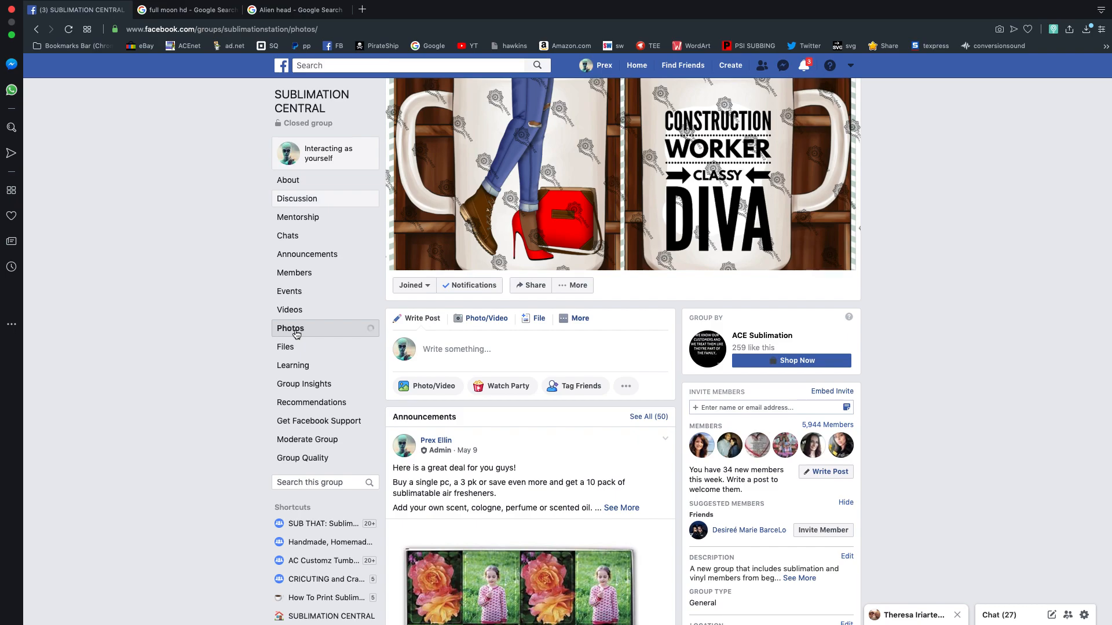
scroll(523, 329, down, 10)
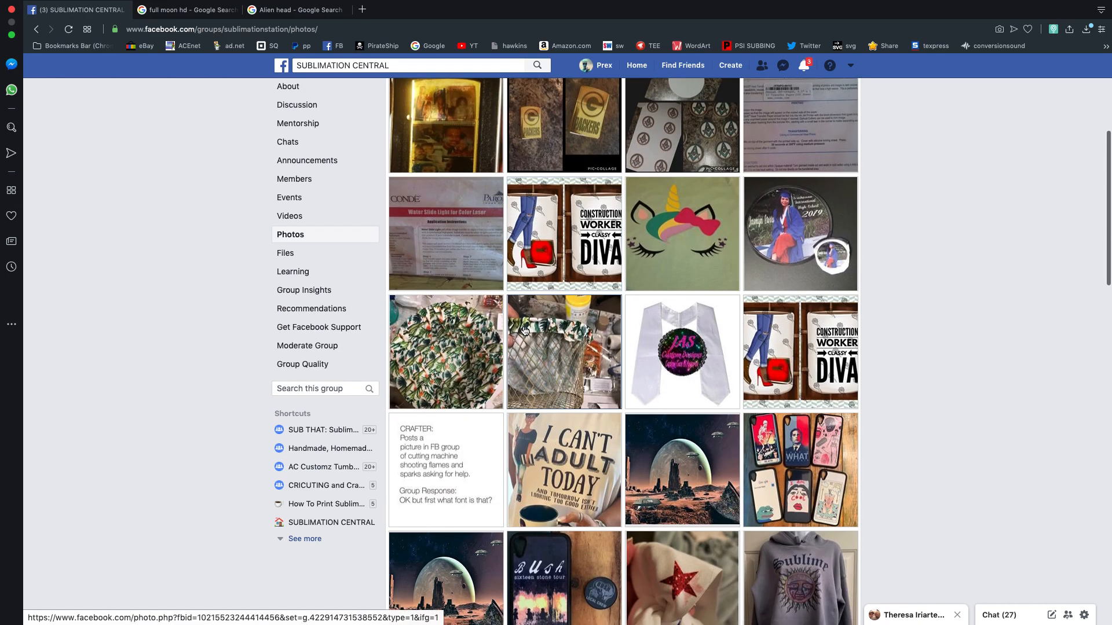
scroll(523, 331, down, 3)
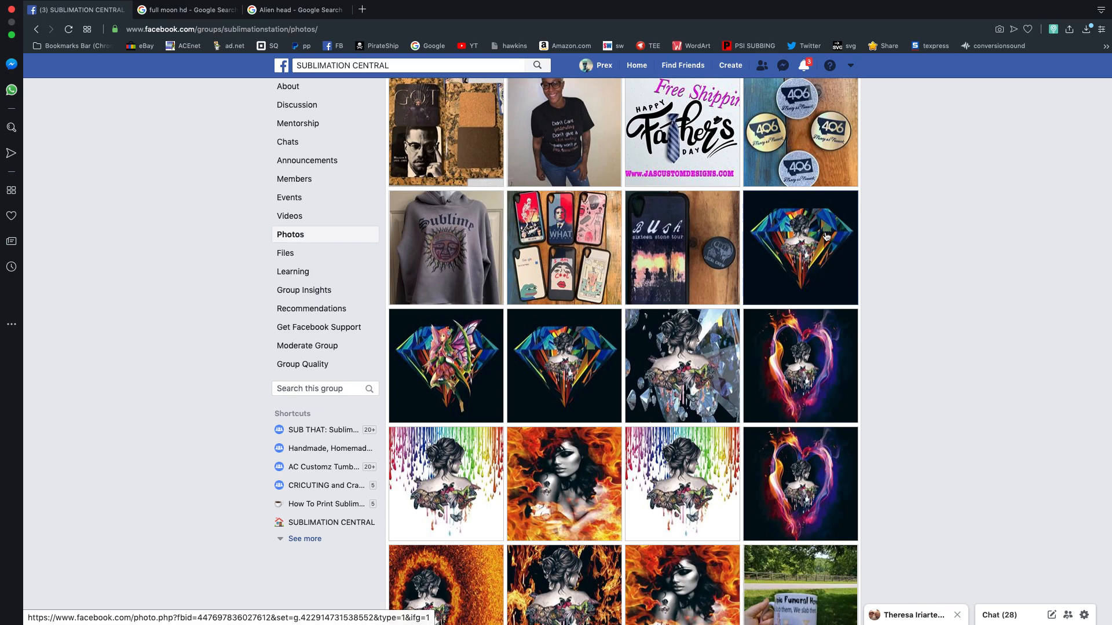
Step: View the butterfly-woman artworks with the diamond, crystal and rainbow paint-drip backgrounds at full size, closing each one
click(802, 256)
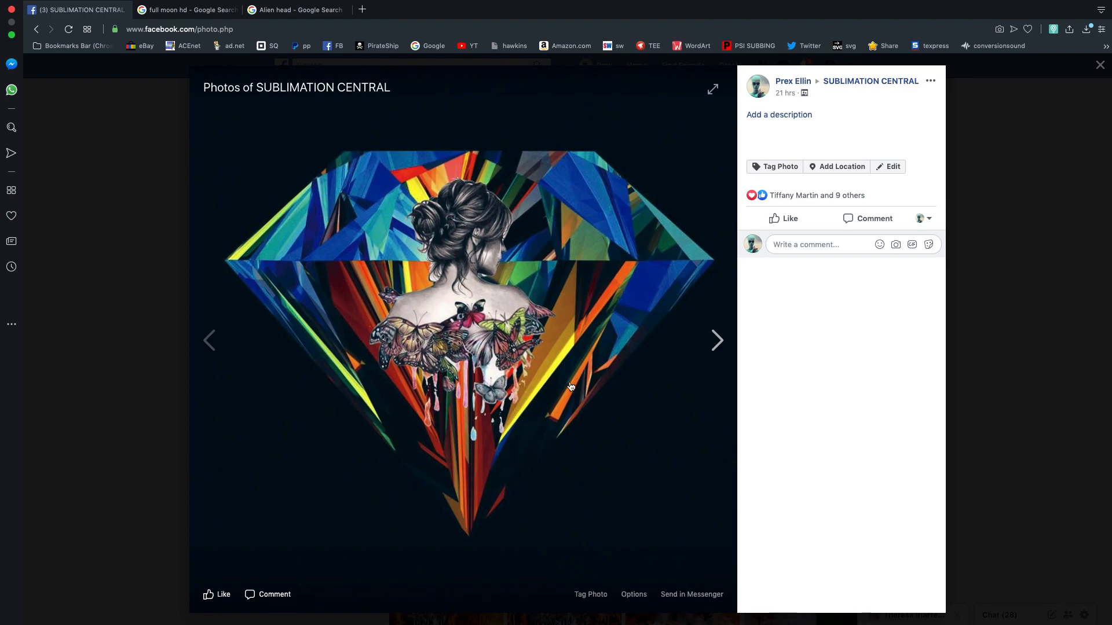
click(1099, 65)
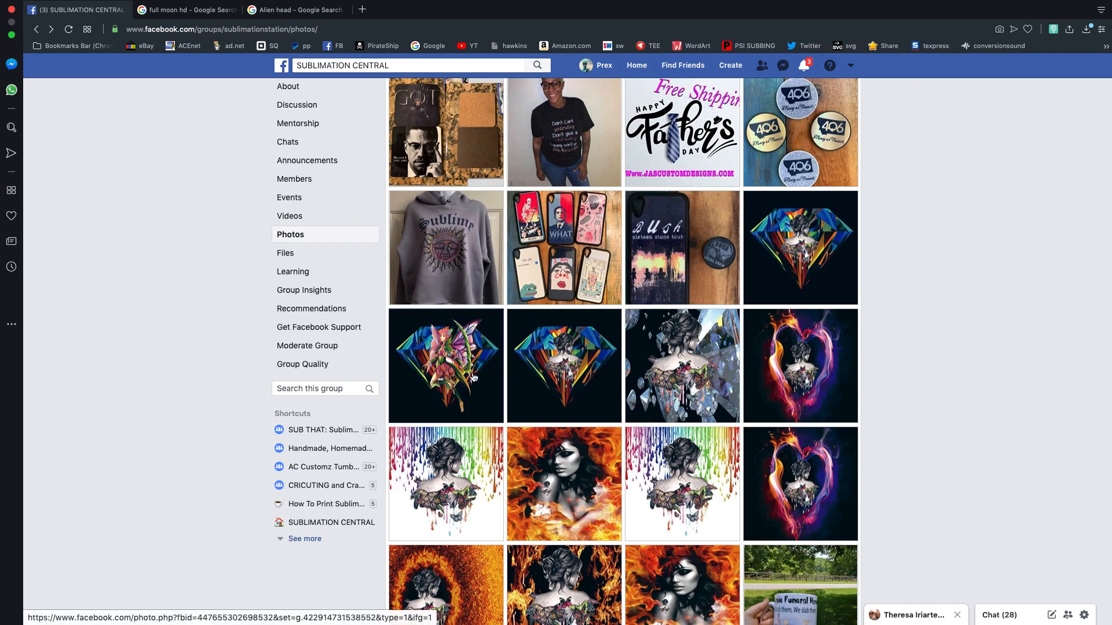
click(685, 392)
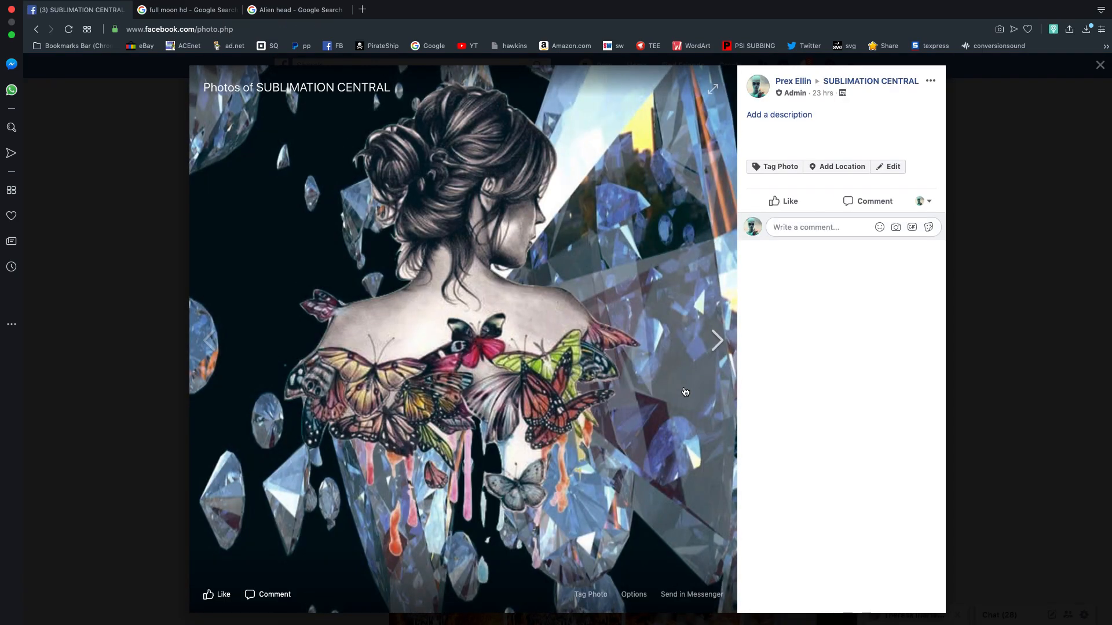
click(1099, 65)
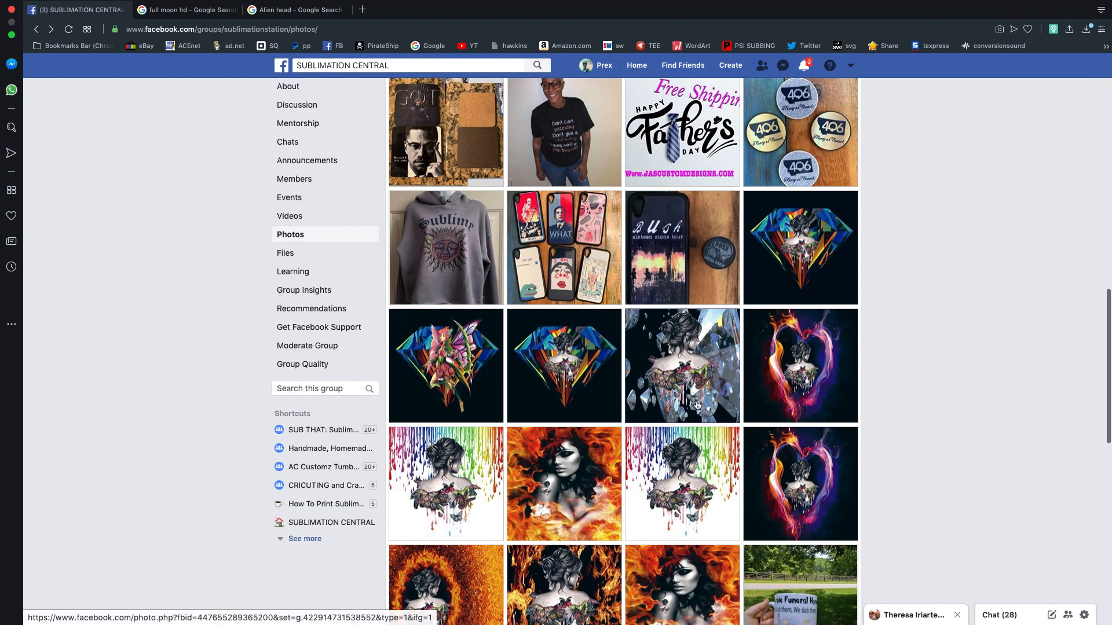
click(689, 488)
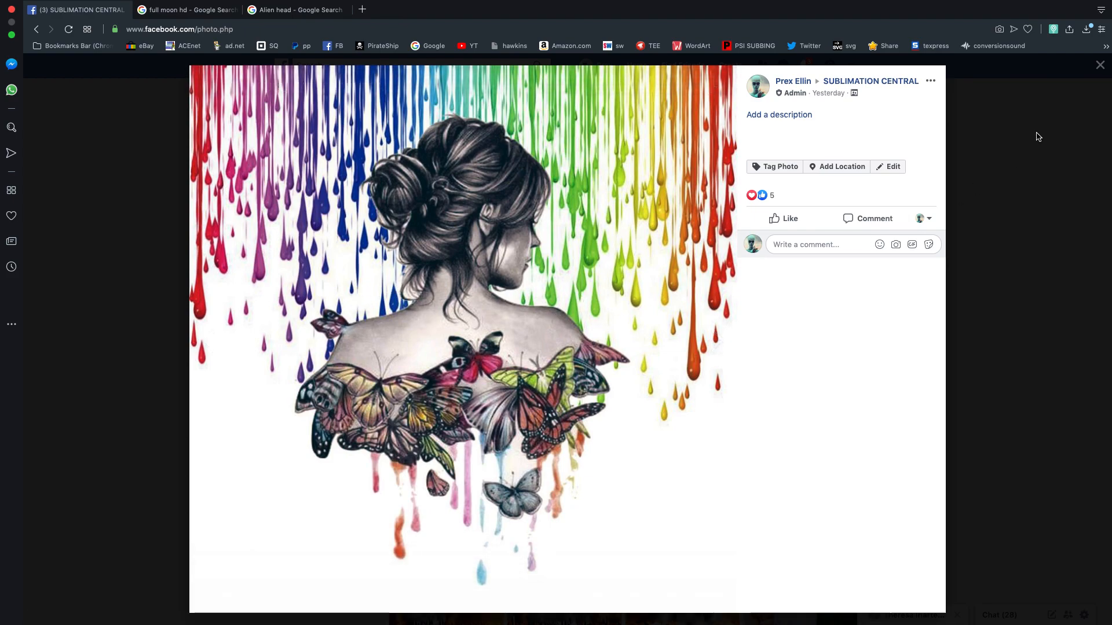
click(1098, 68)
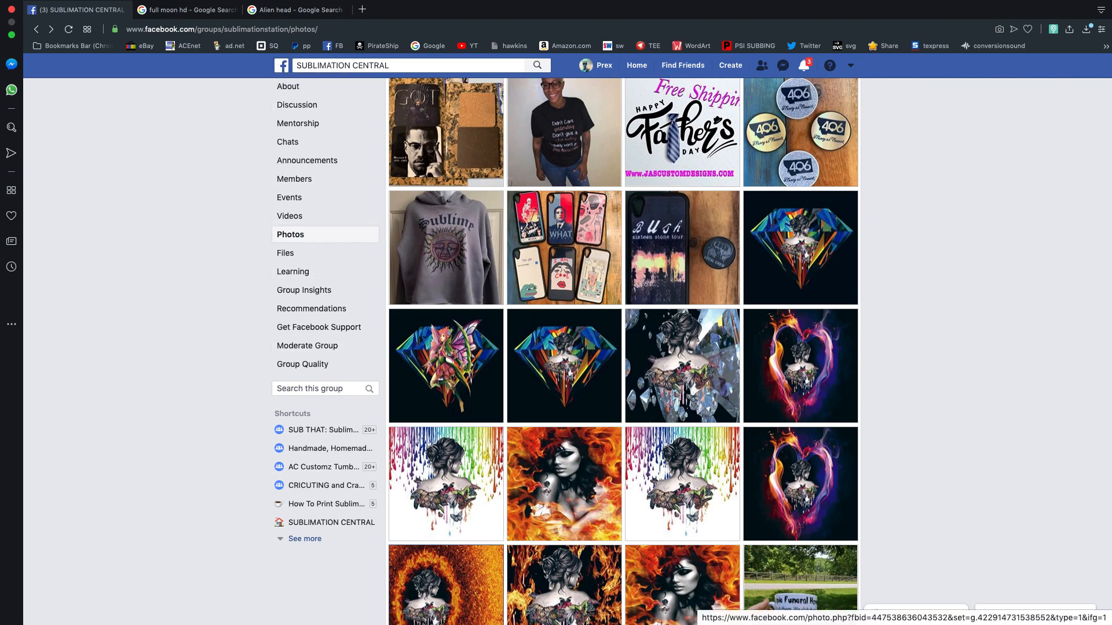
mouse_move(382, 623)
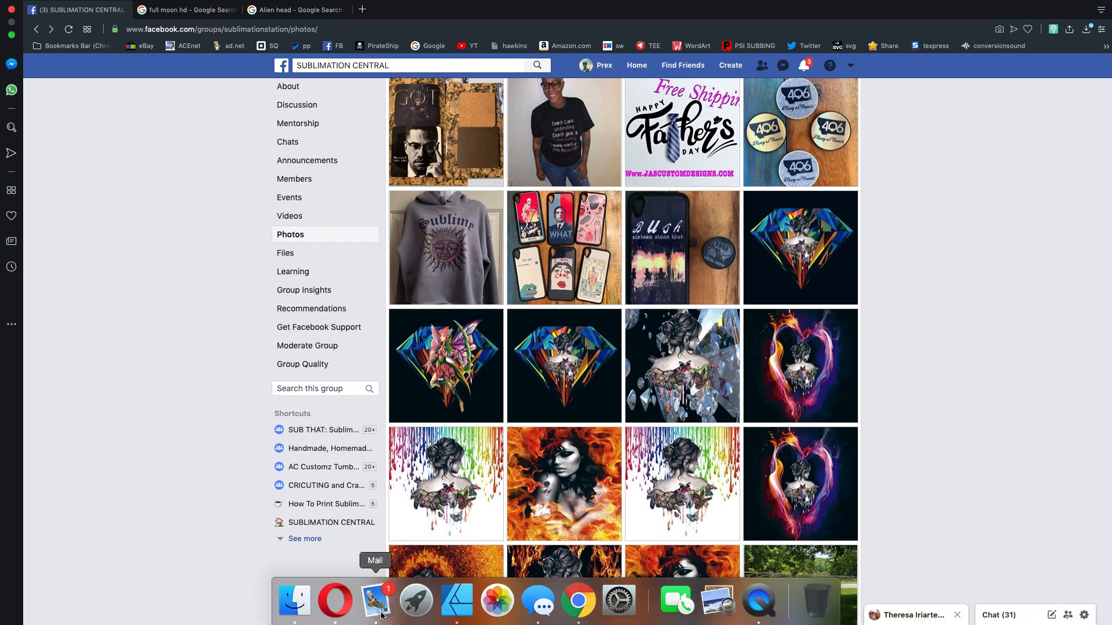
click(417, 614)
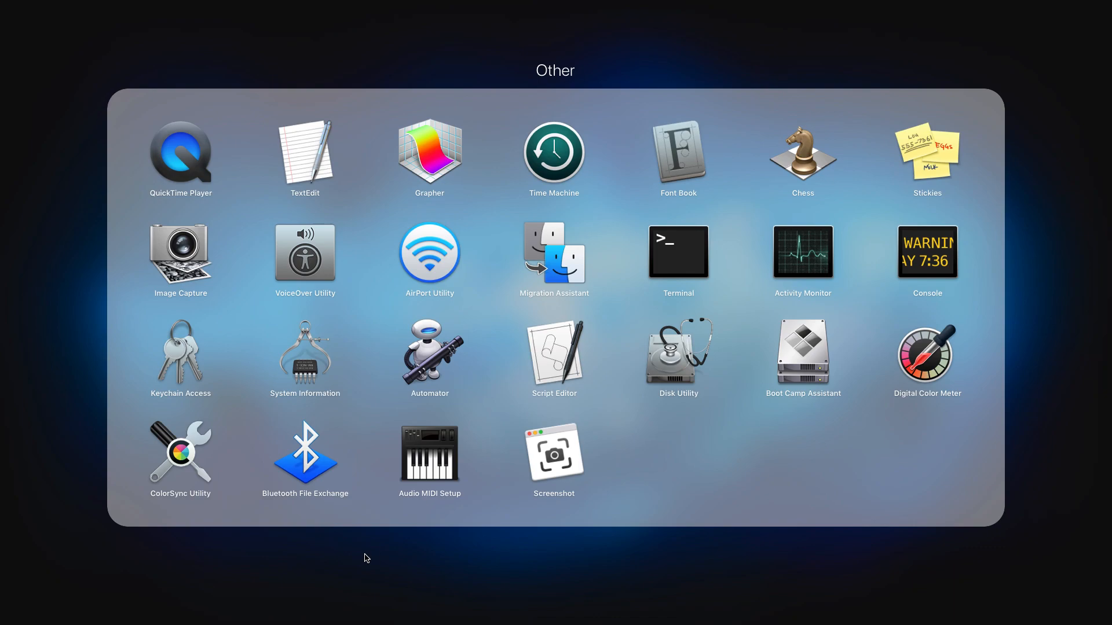
click(595, 550)
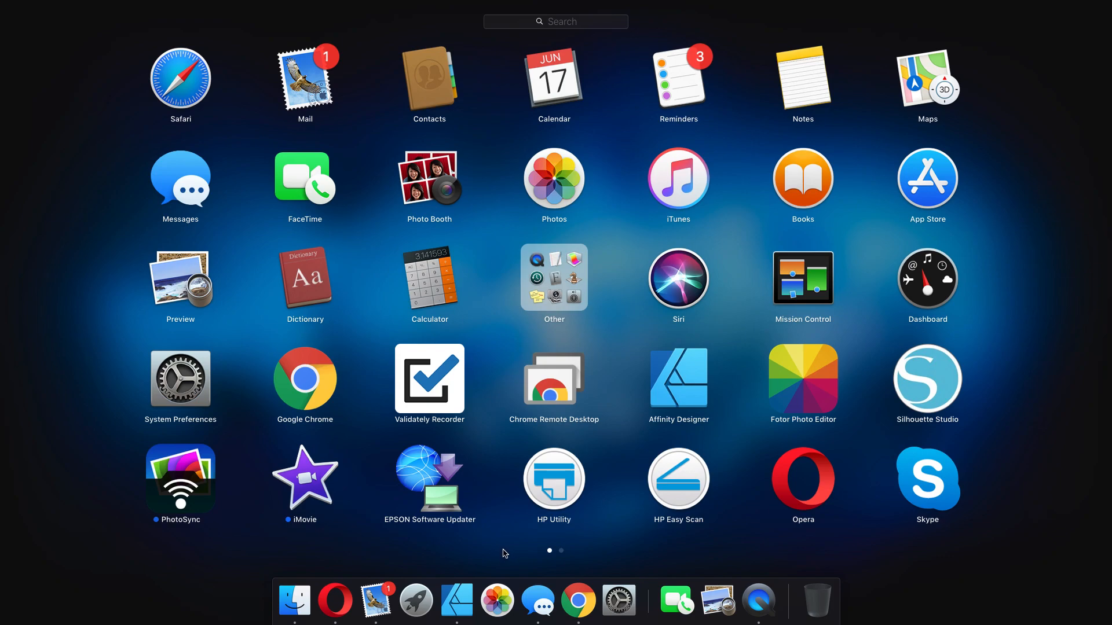
click(339, 615)
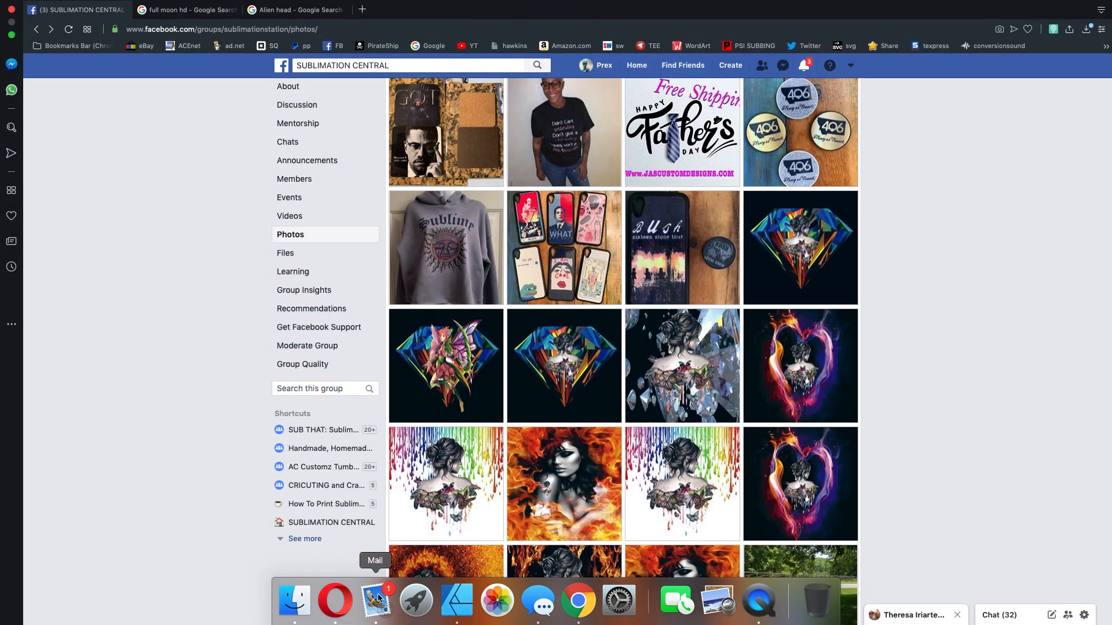
Step: Save the enlarged full moon picture from the "full moon hd" image results to the Desktop as moon.jpg
click(199, 11)
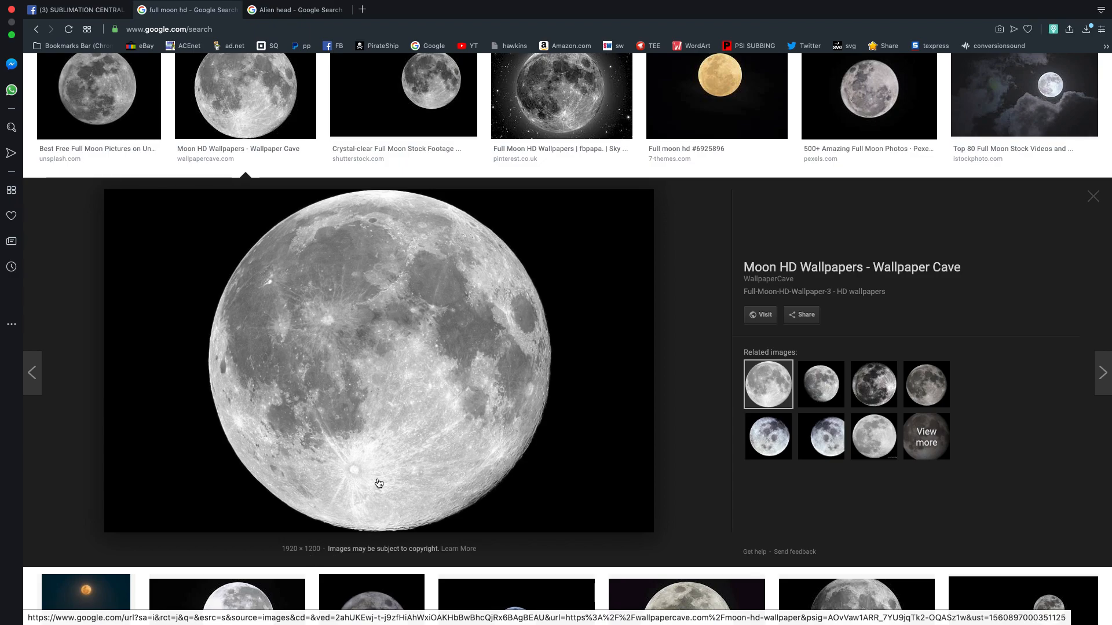
right_click(400, 358)
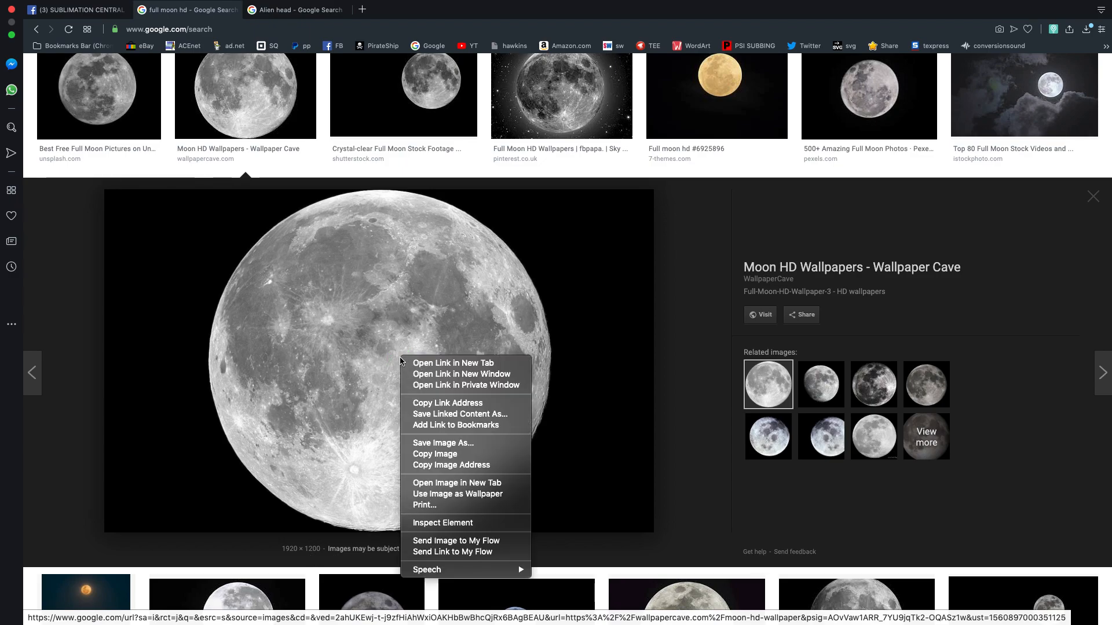
click(416, 443)
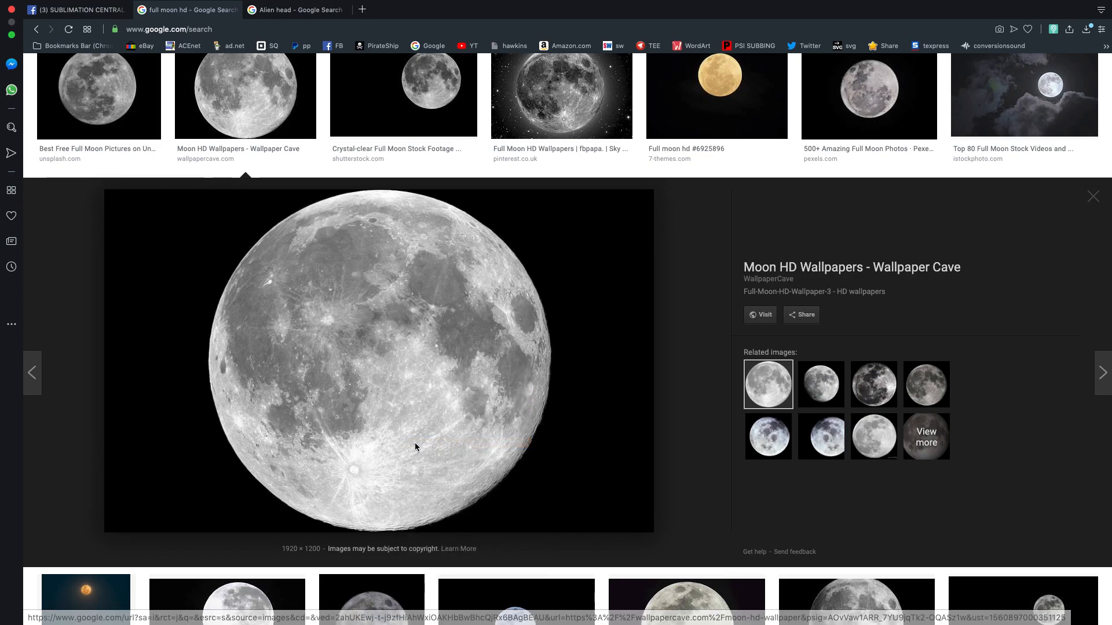
text(moon)
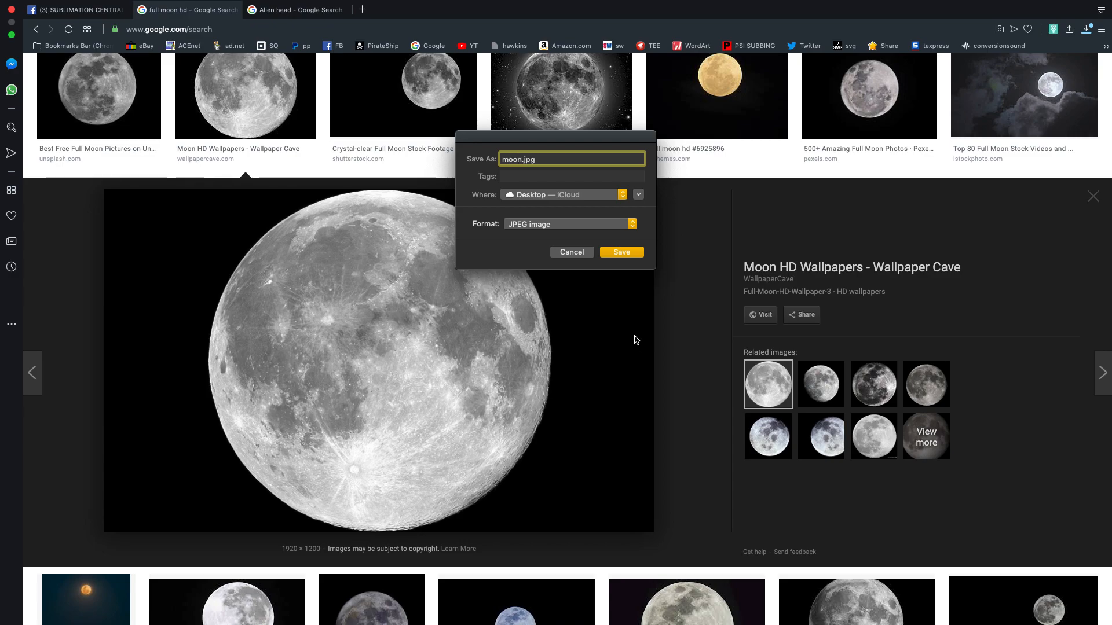
click(620, 253)
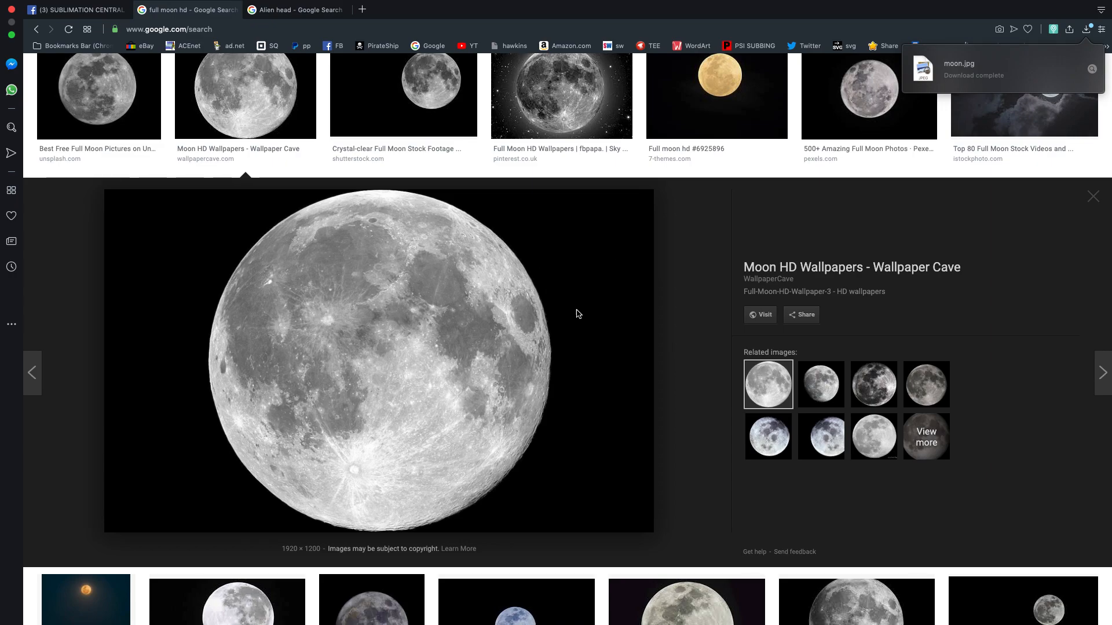
Step: Save the enlarged alien head photograph from the "Alien head" image results to the Desktop
click(297, 13)
scroll(381, 334, down, 1)
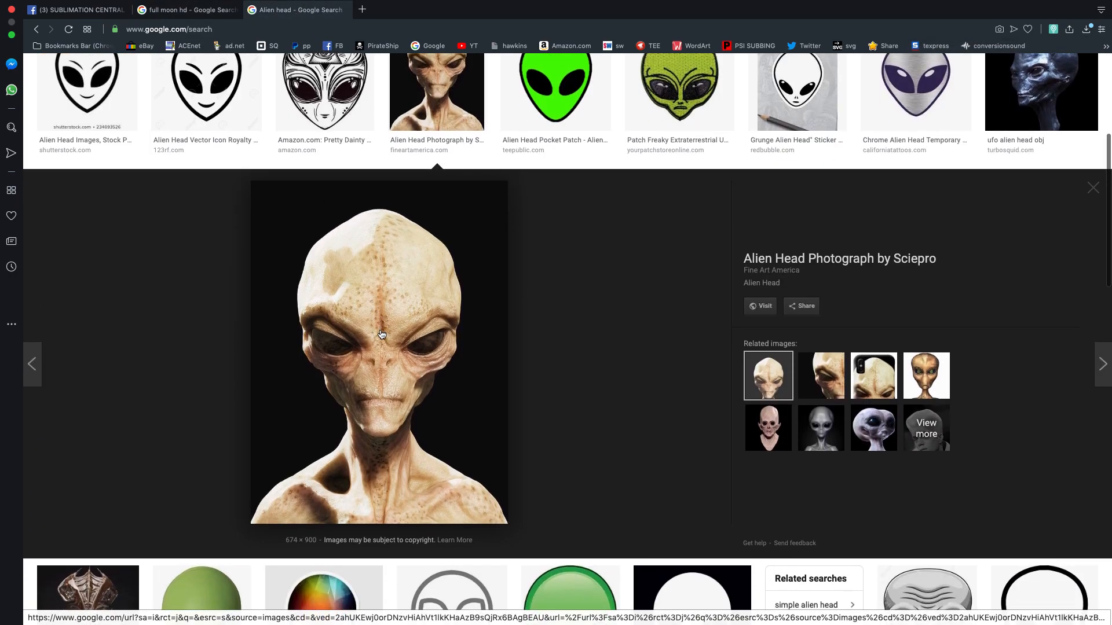
scroll(381, 334, up, 5)
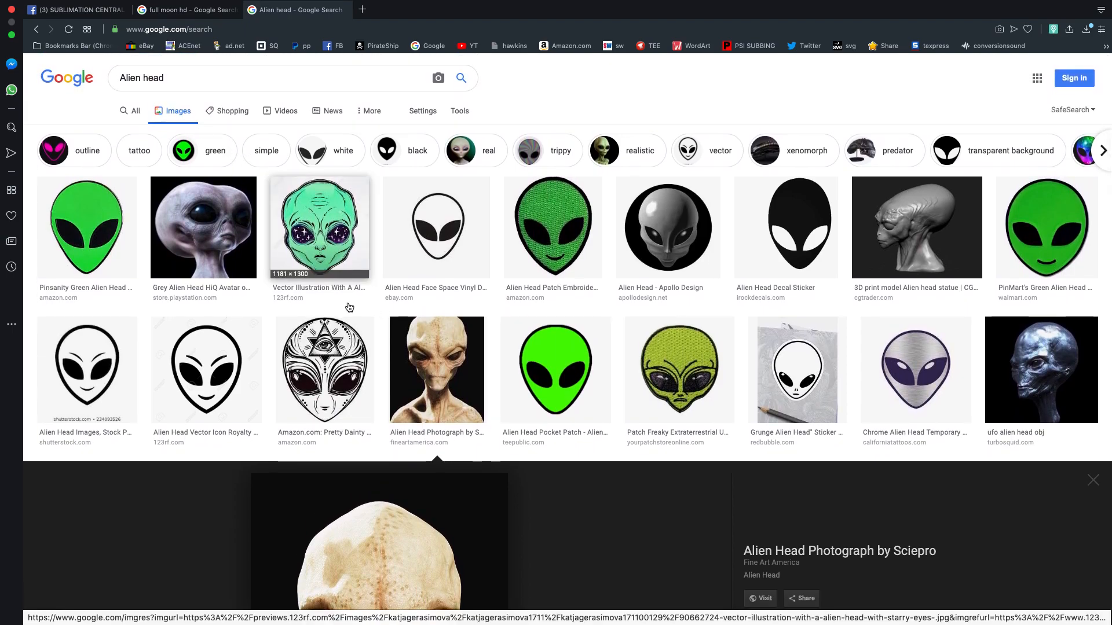
scroll(349, 307, down, 6)
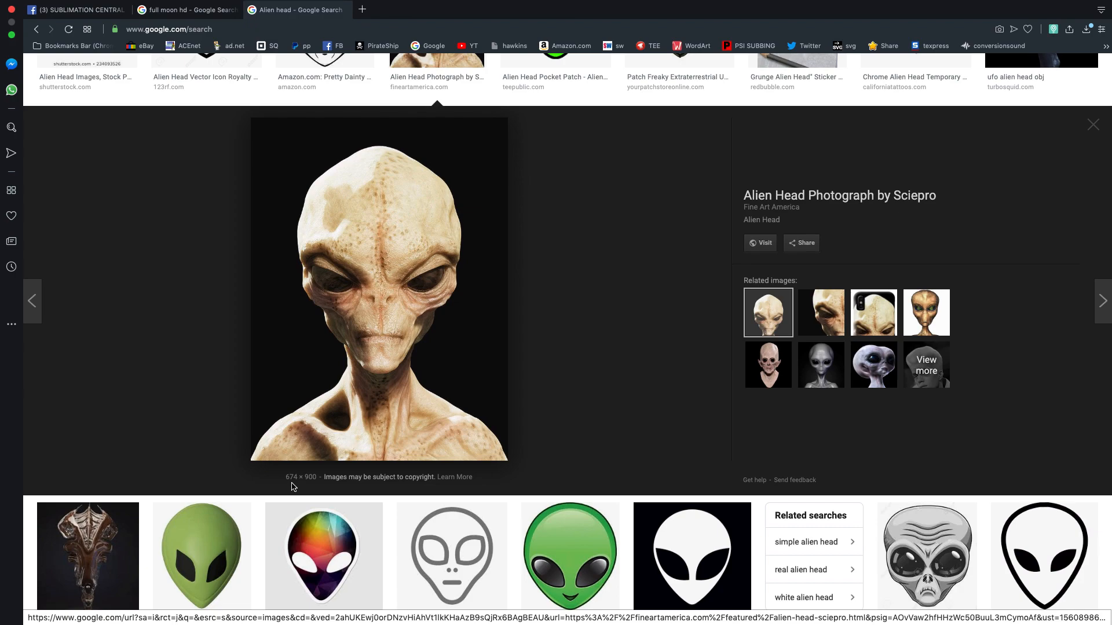
right_click(387, 285)
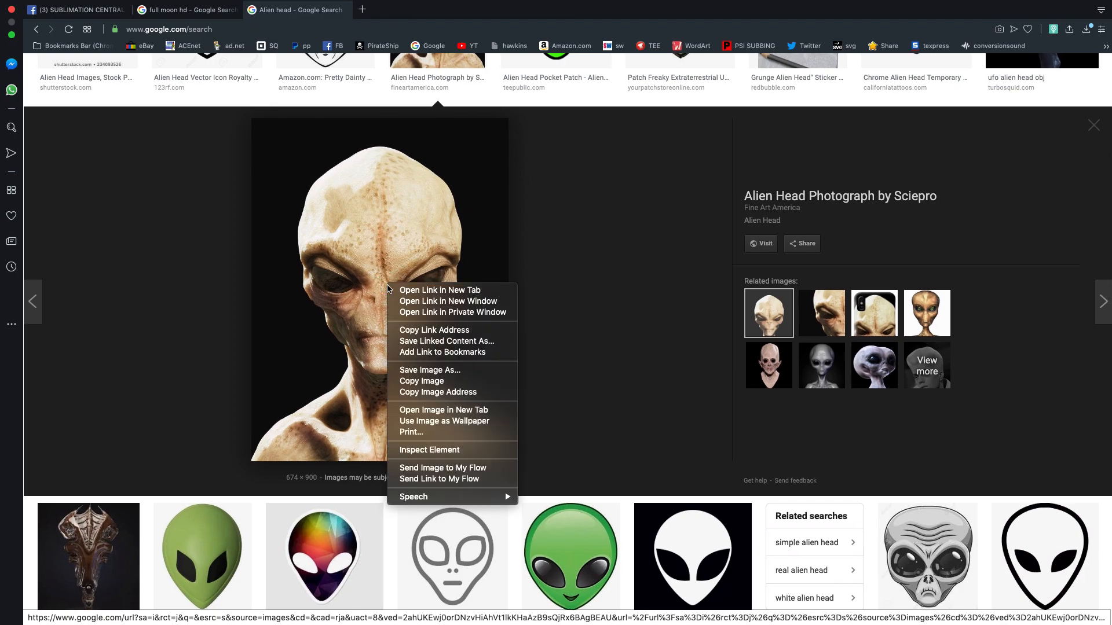
click(402, 371)
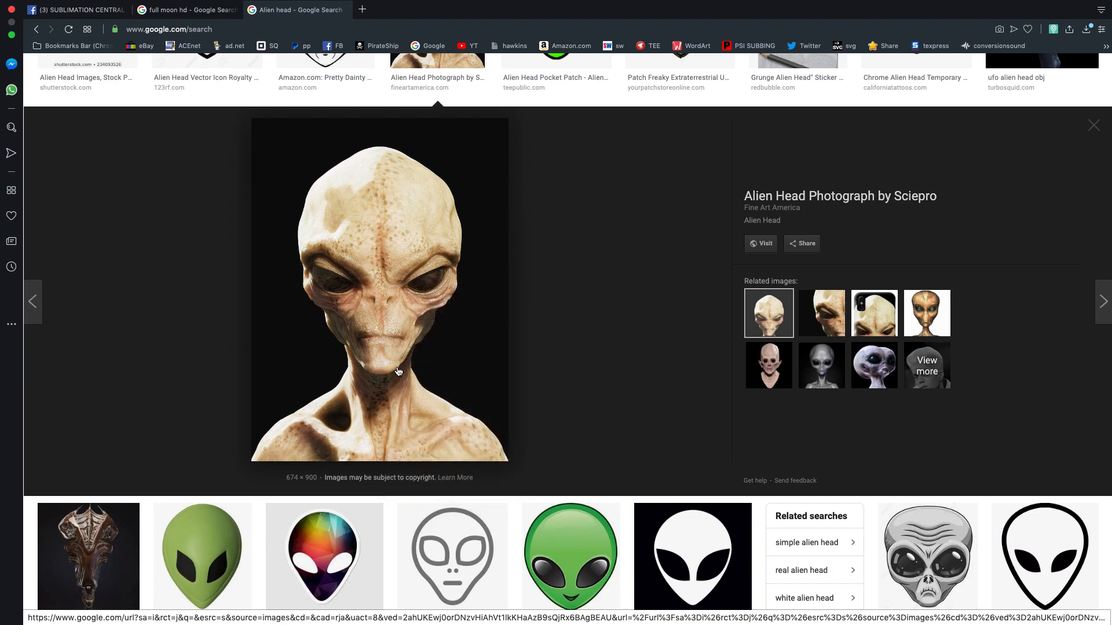
click(619, 253)
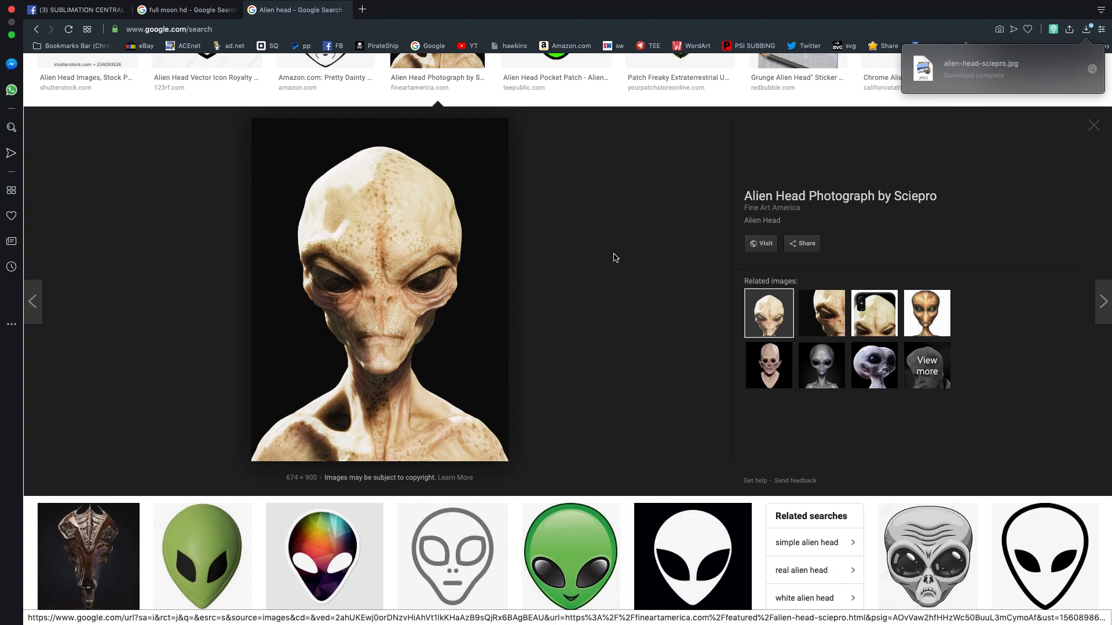
Step: Take the browser out of full screen, minimize it, and launch Fotor Photo Editor
click(12, 36)
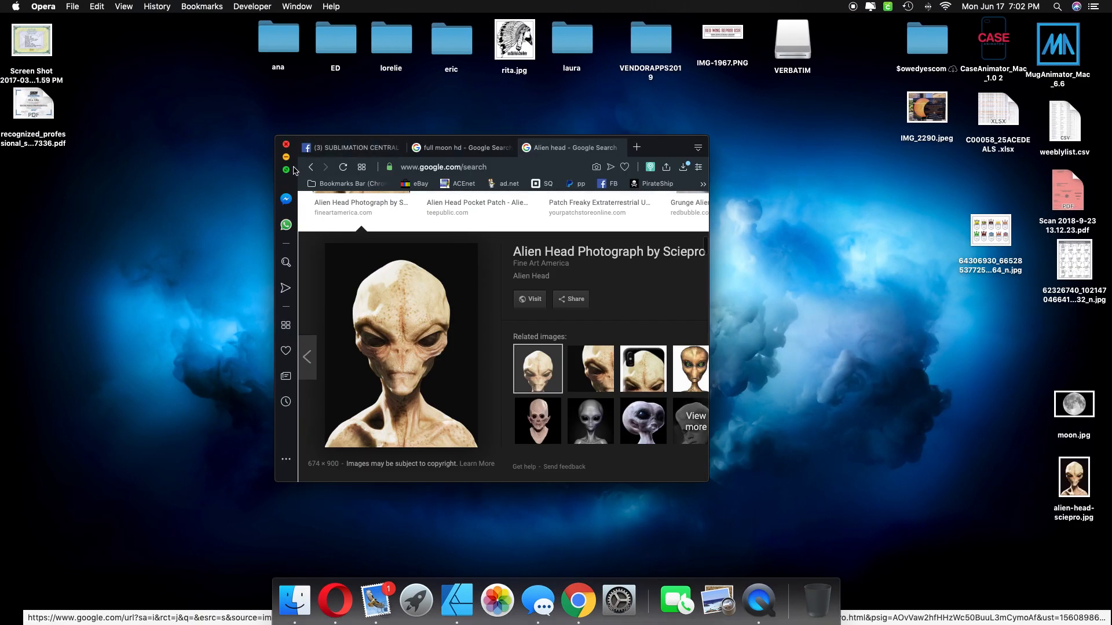
click(286, 157)
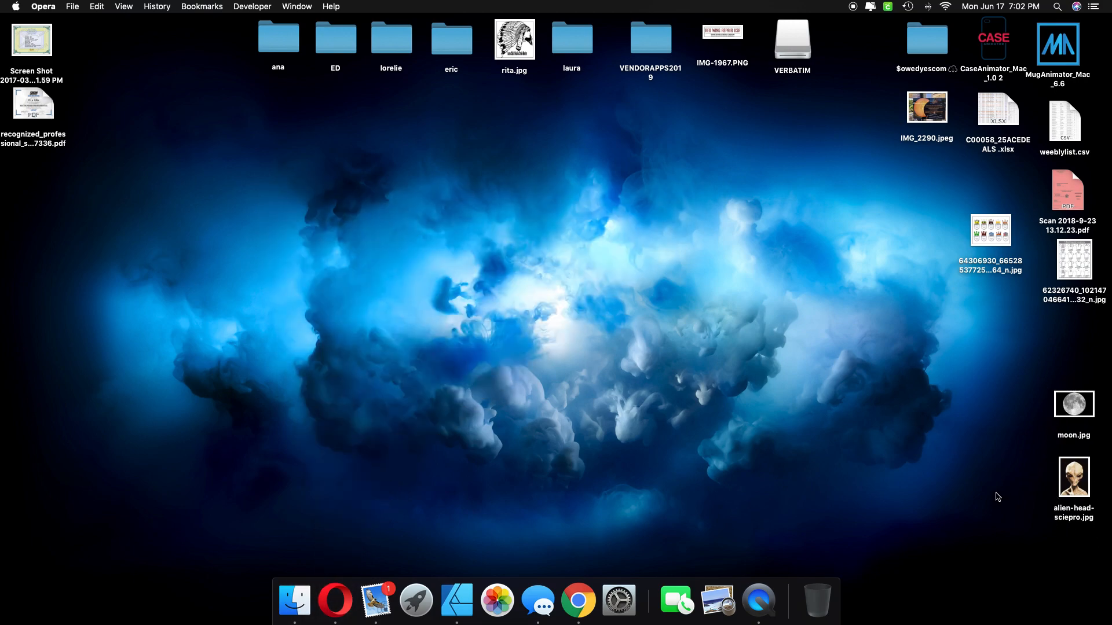
click(415, 602)
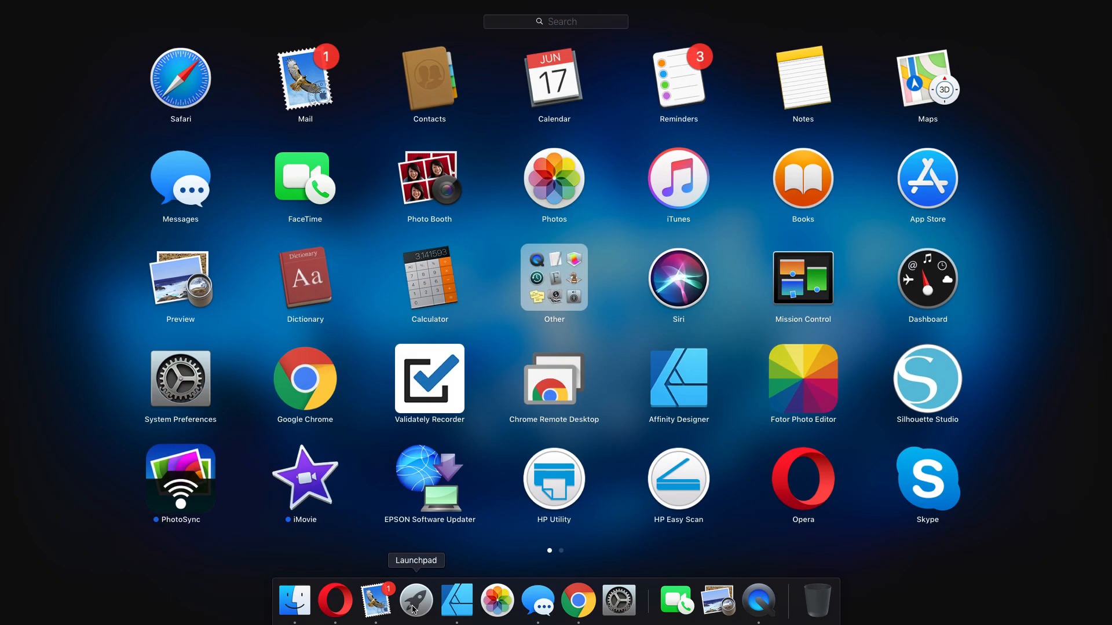
click(797, 385)
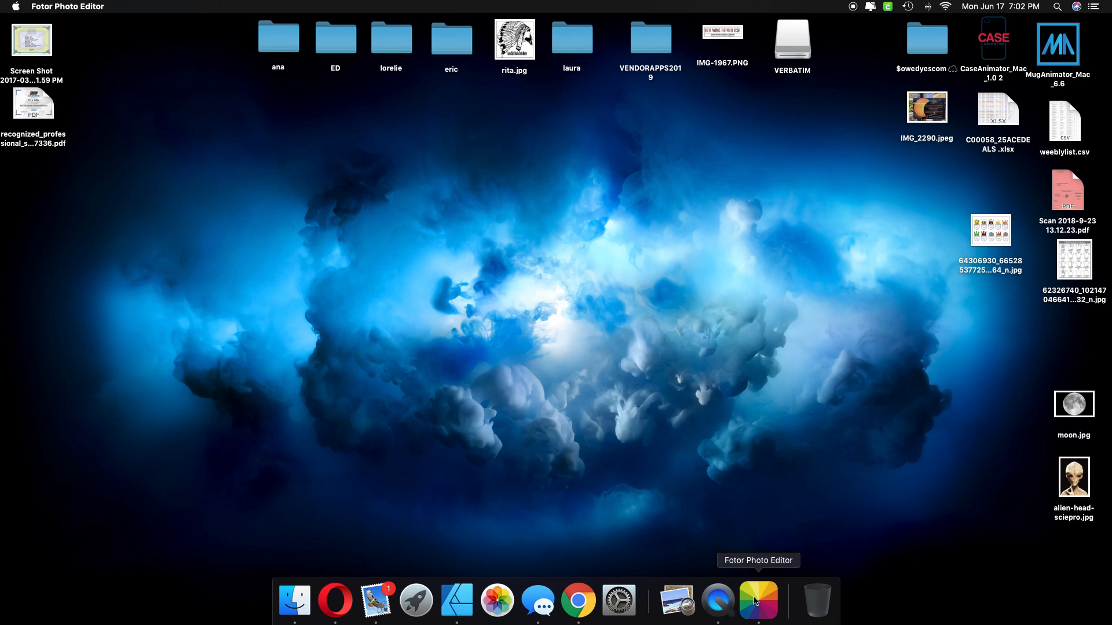
click(756, 602)
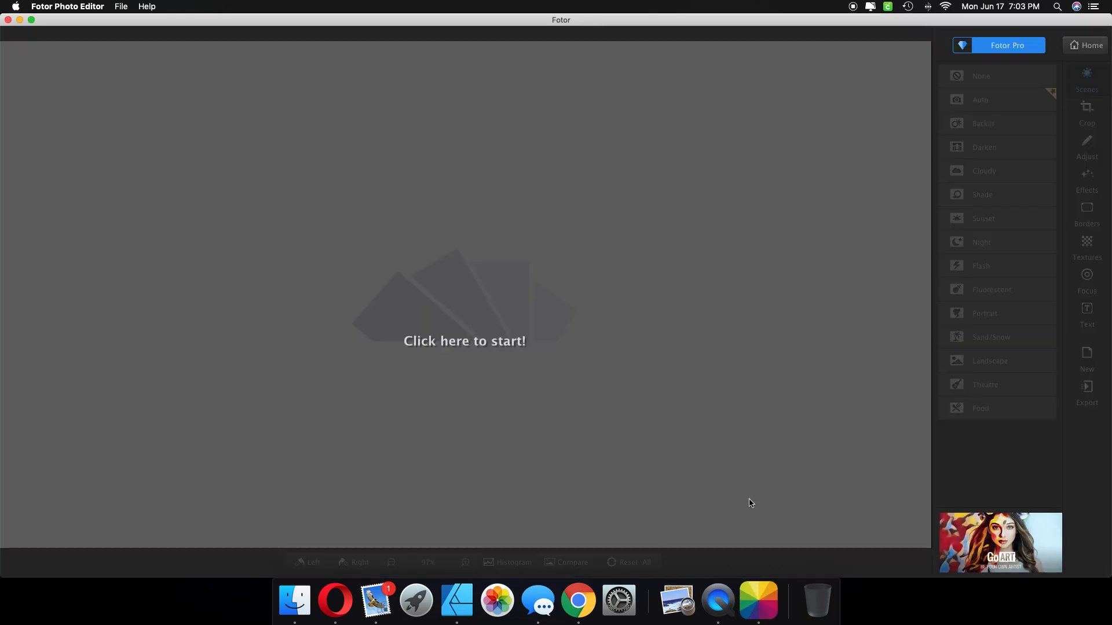
Step: Open moon.jpg from the Desktop for editing
click(477, 342)
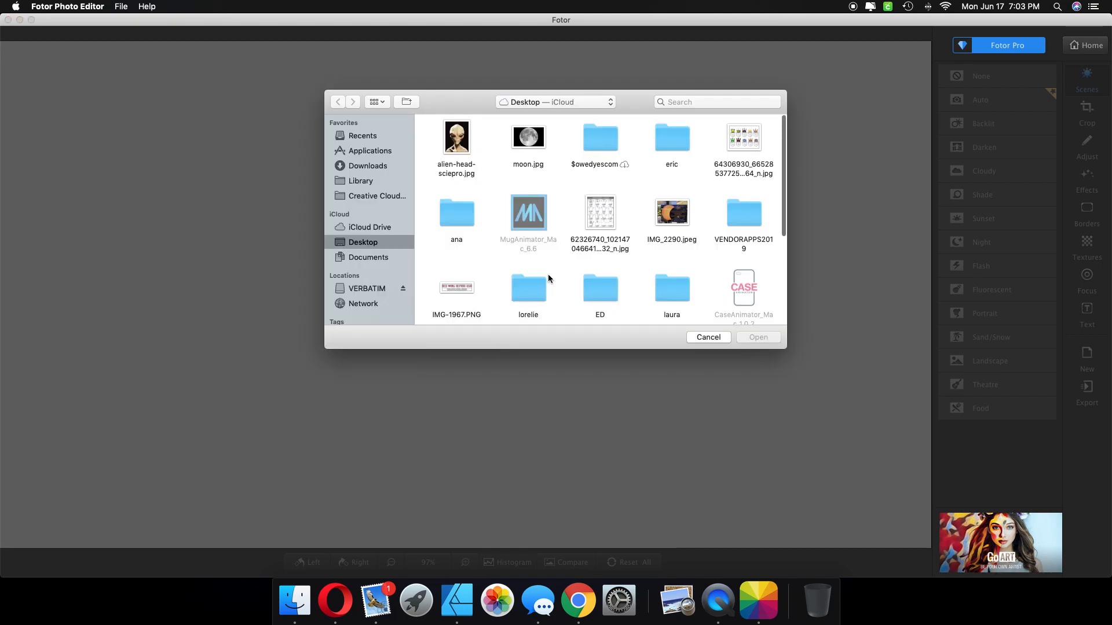
click(530, 144)
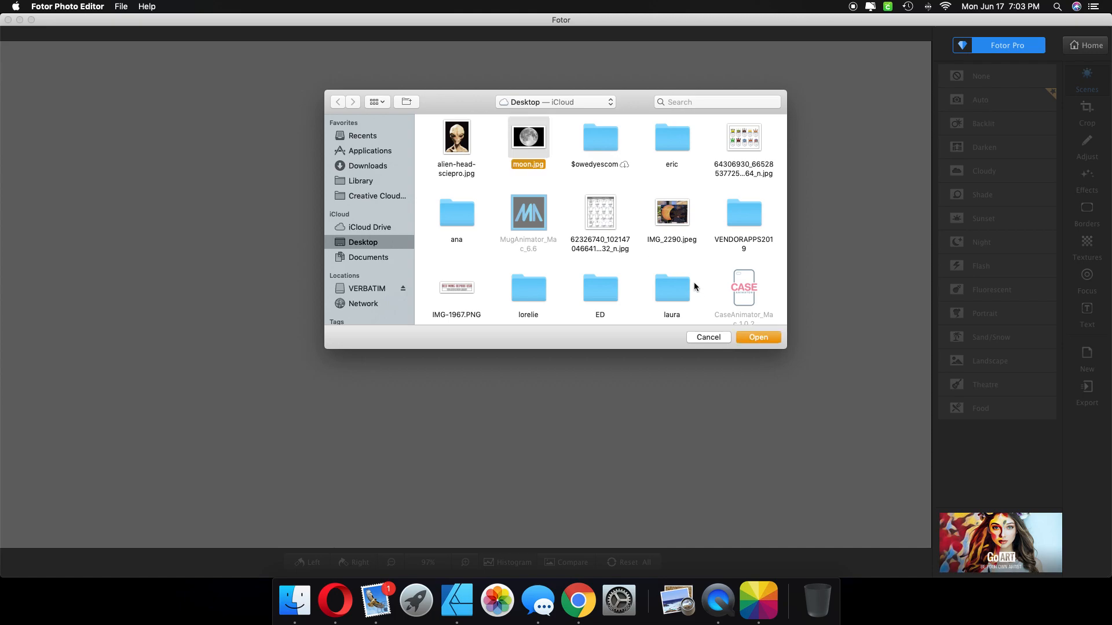
click(749, 336)
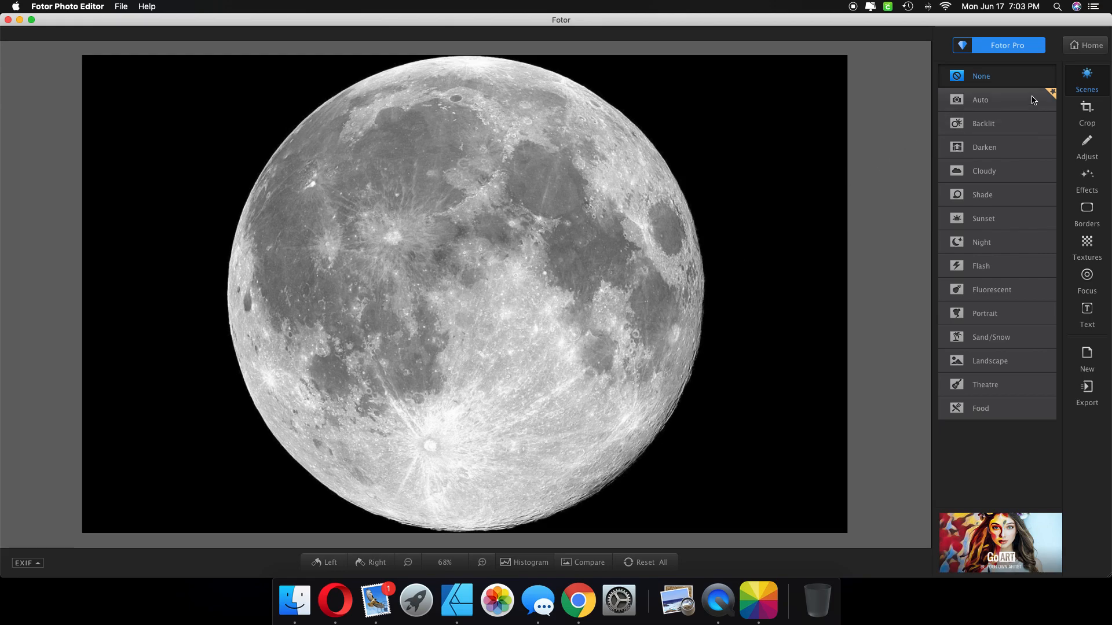
Step: Leave the moon photo without a scene and set exposure -5, brightness 7, contrast -40, vibrance -41 and saturation 44
click(988, 102)
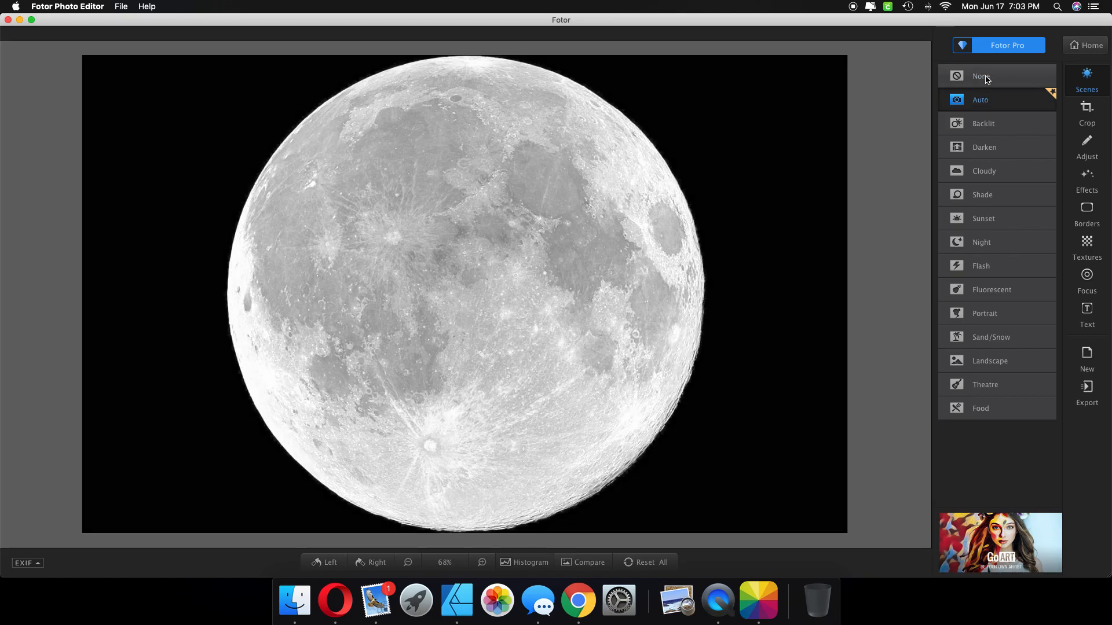
click(986, 80)
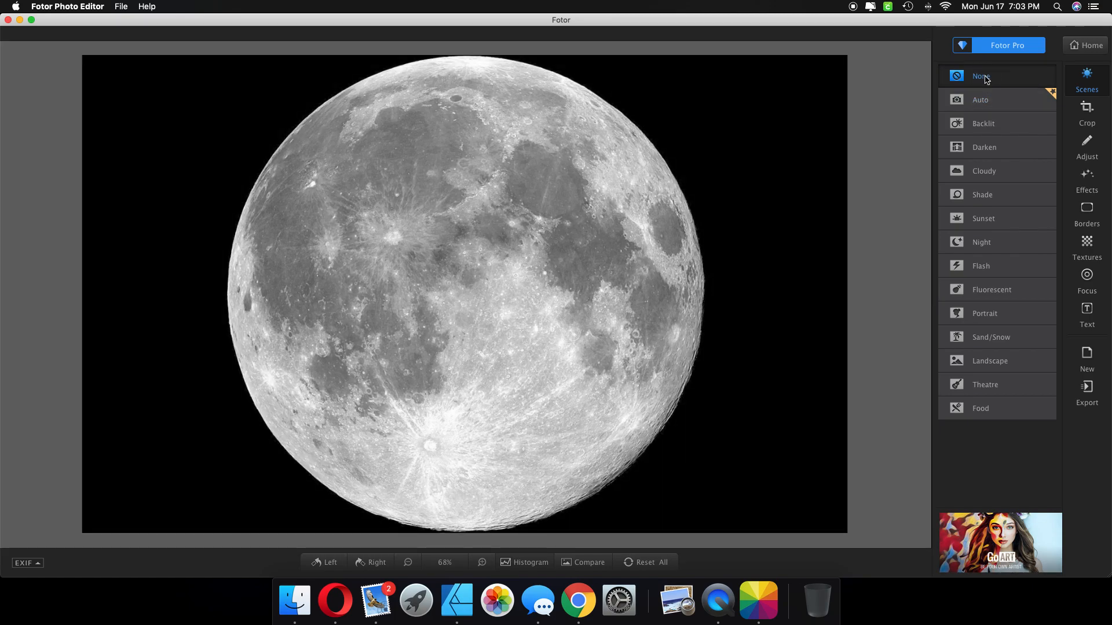
click(1089, 151)
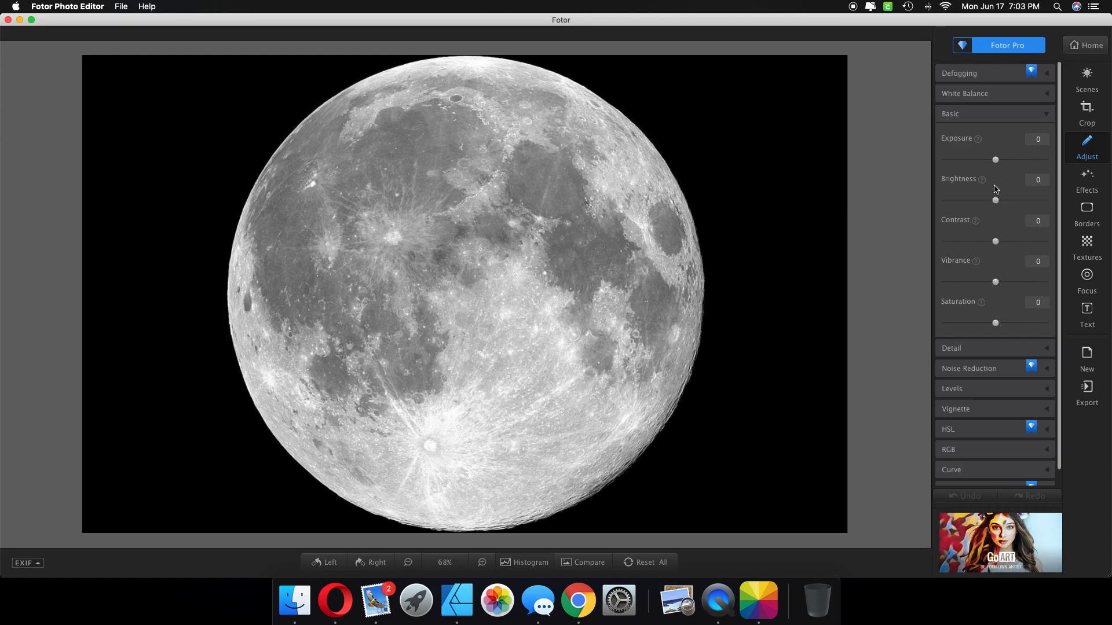
click(995, 160)
mouse_move(995, 161)
mouse_down()
mouse_move(1010, 160)
mouse_move(993, 162)
mouse_up()
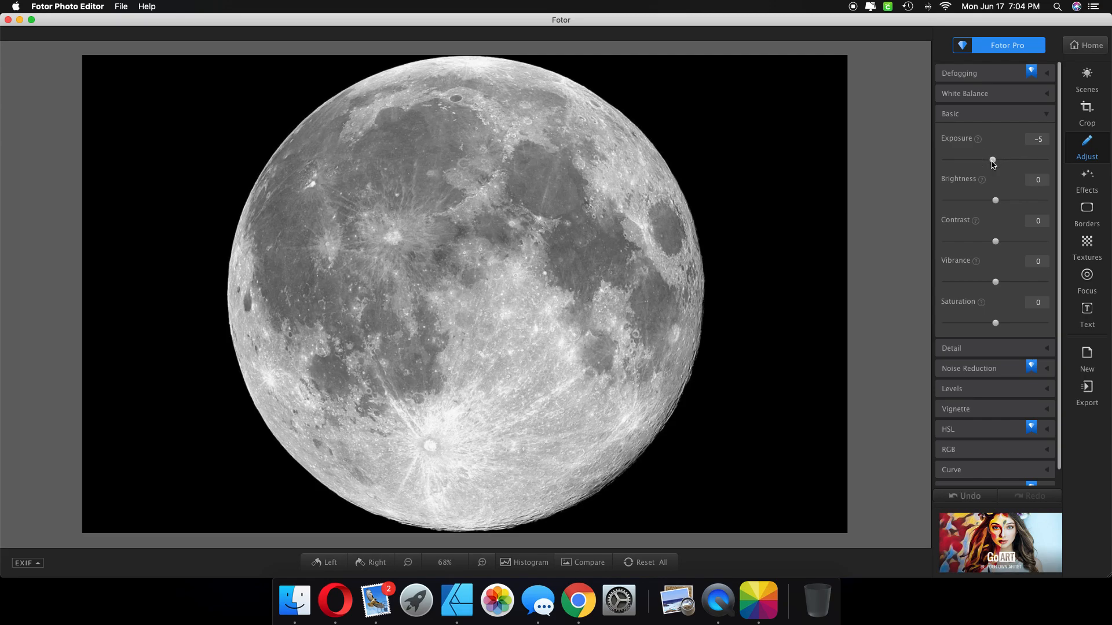
drag(996, 203, 999, 204)
drag(997, 245, 976, 243)
mouse_move(995, 284)
mouse_down()
mouse_move(1010, 283)
mouse_move(974, 285)
mouse_up()
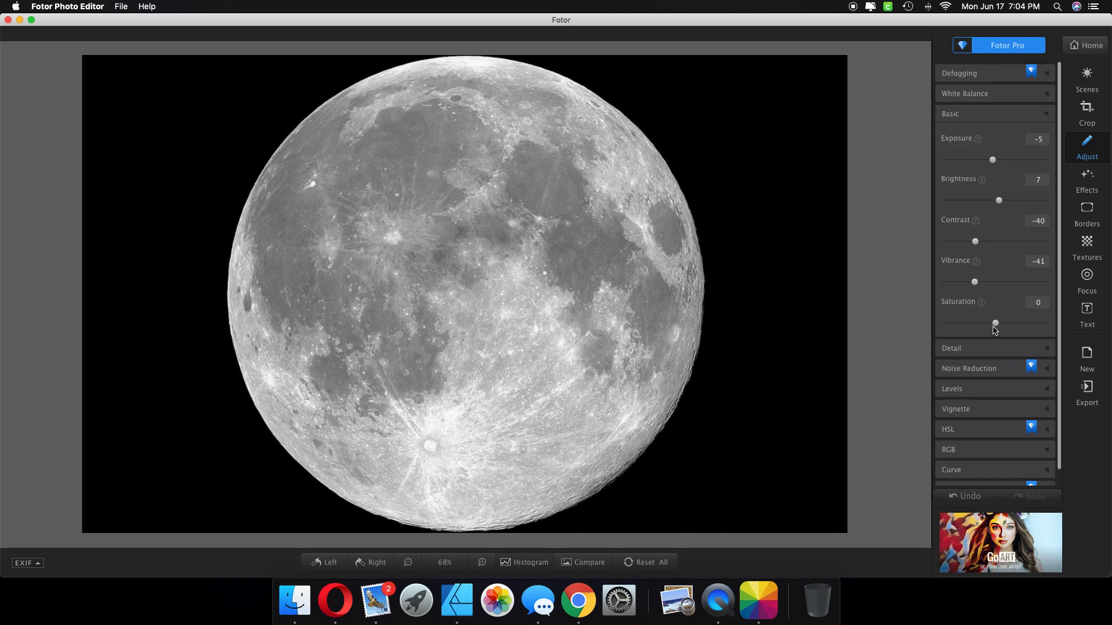
drag(997, 327, 1018, 326)
Step: Save the adjusted moon photo to the Desktop as moon_Fotor.jpg at high JPEG quality, and move the original moon.jpg to the Trash
click(1087, 46)
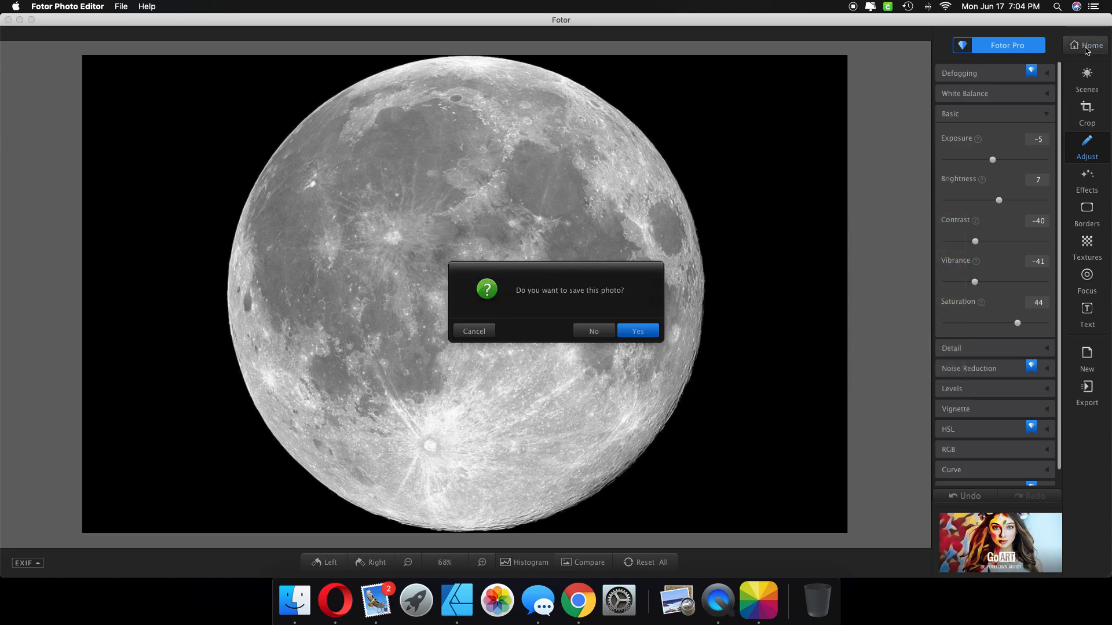
click(639, 331)
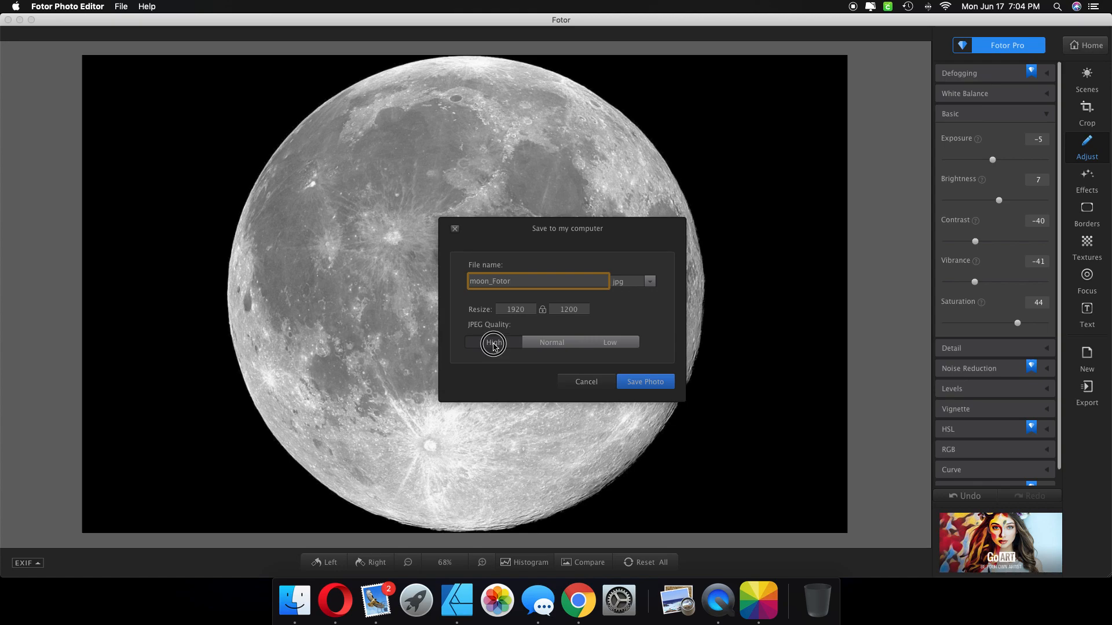
click(651, 387)
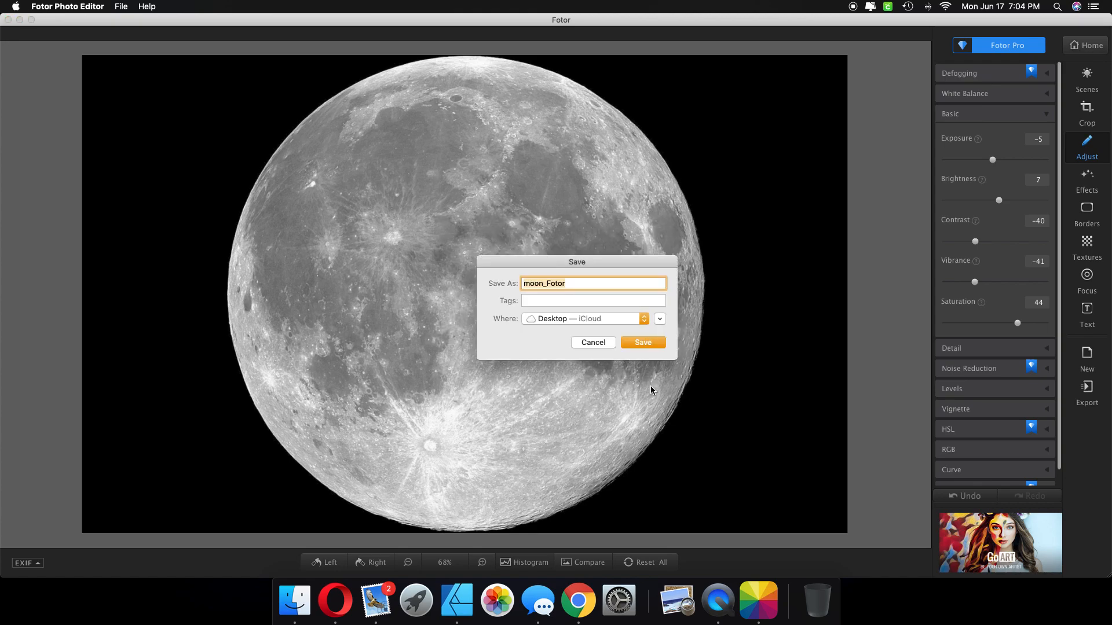
click(635, 342)
click(556, 331)
key(super+w)
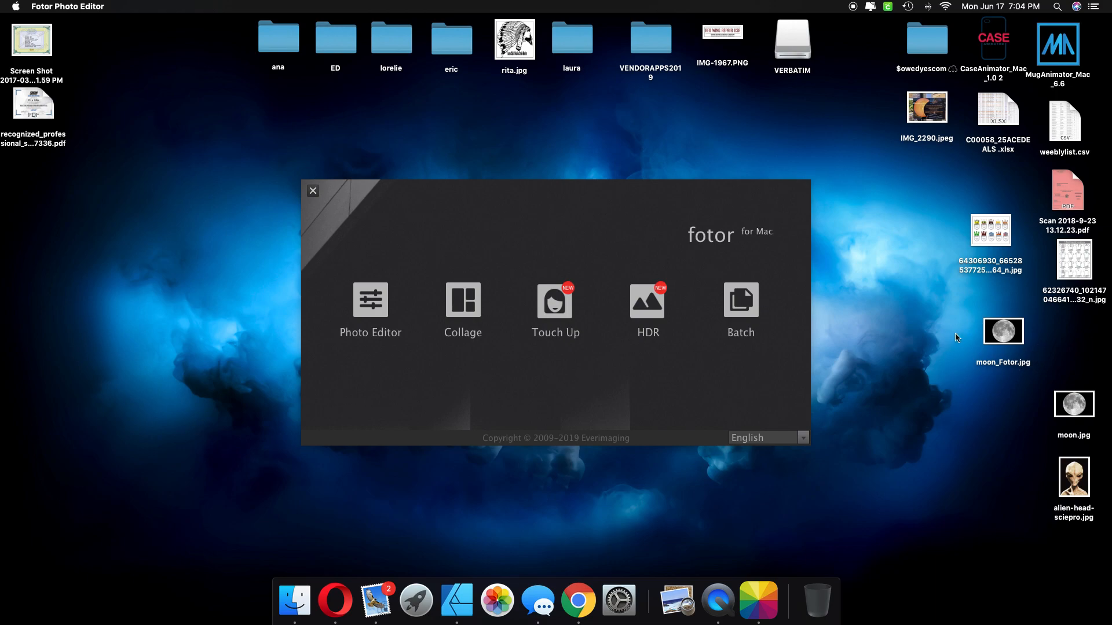
drag(1010, 343, 920, 273)
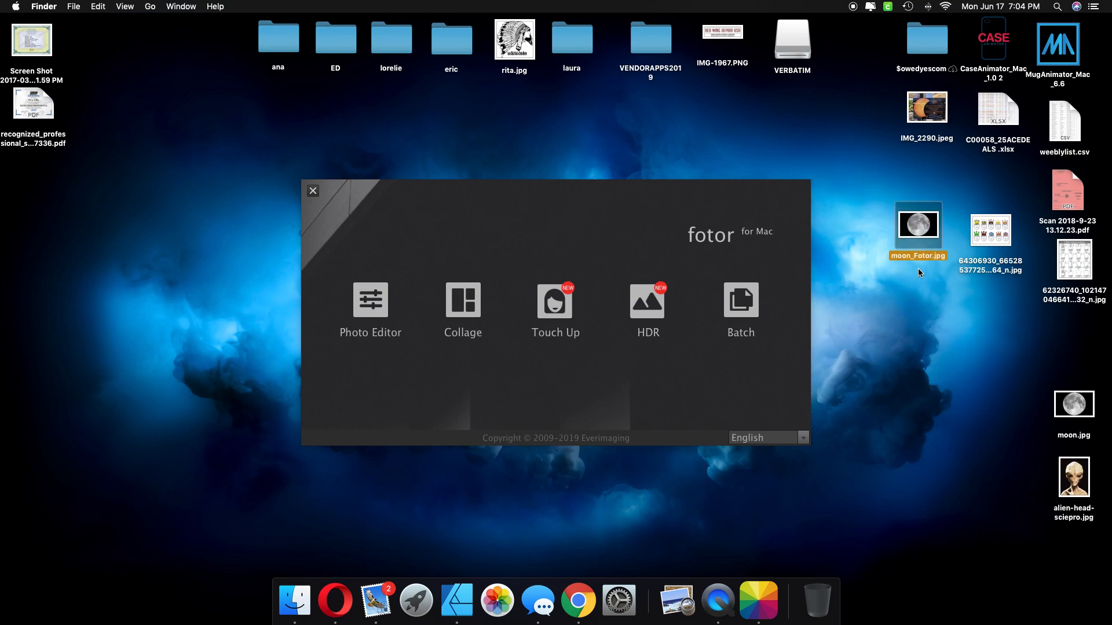
drag(1070, 404, 817, 600)
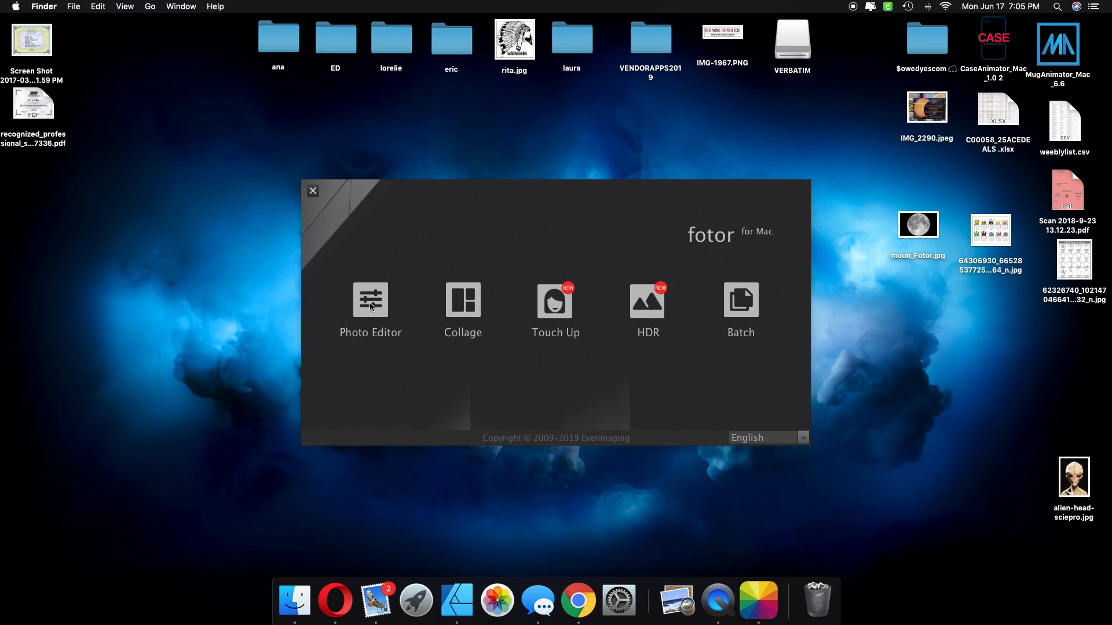
Step: Open alien-head-sciepro.jpg from the Desktop in the Photo Editor
click(370, 305)
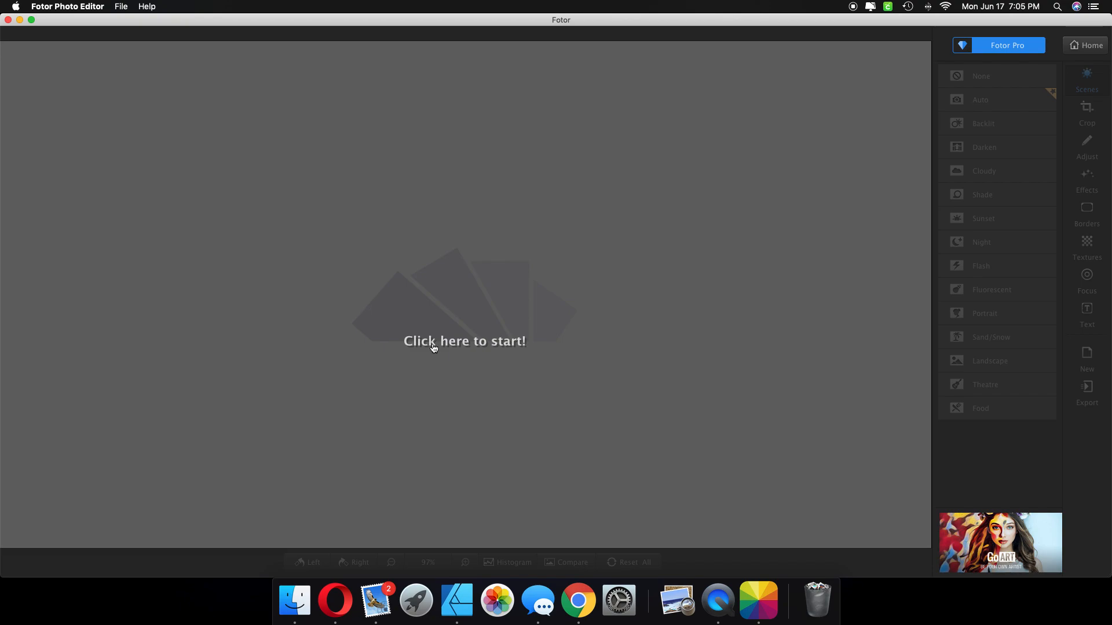
click(444, 347)
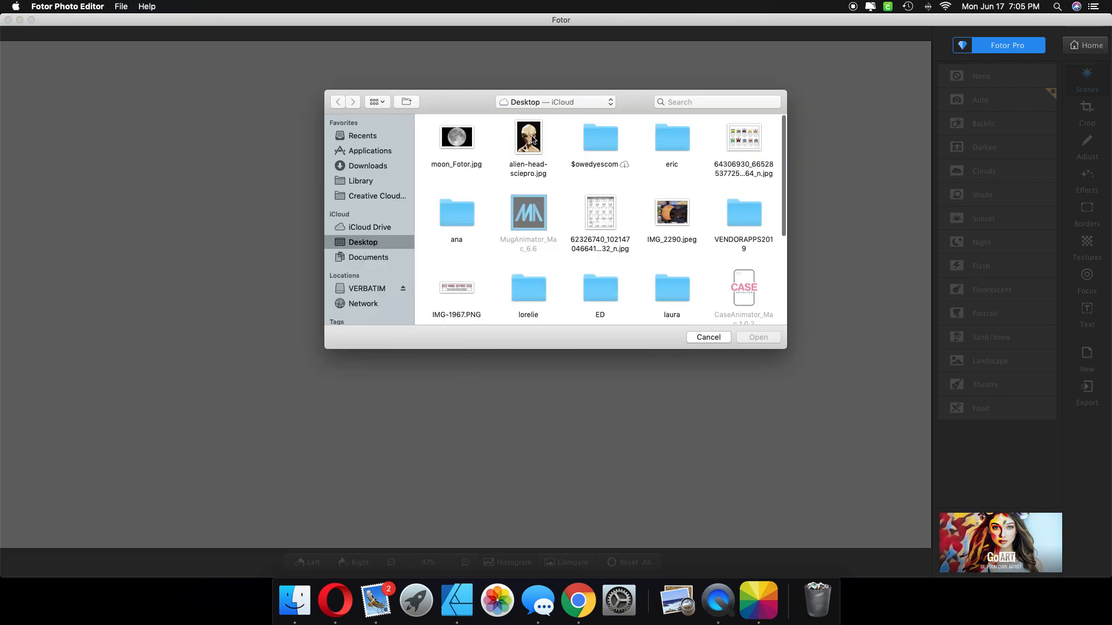
click(532, 139)
click(756, 337)
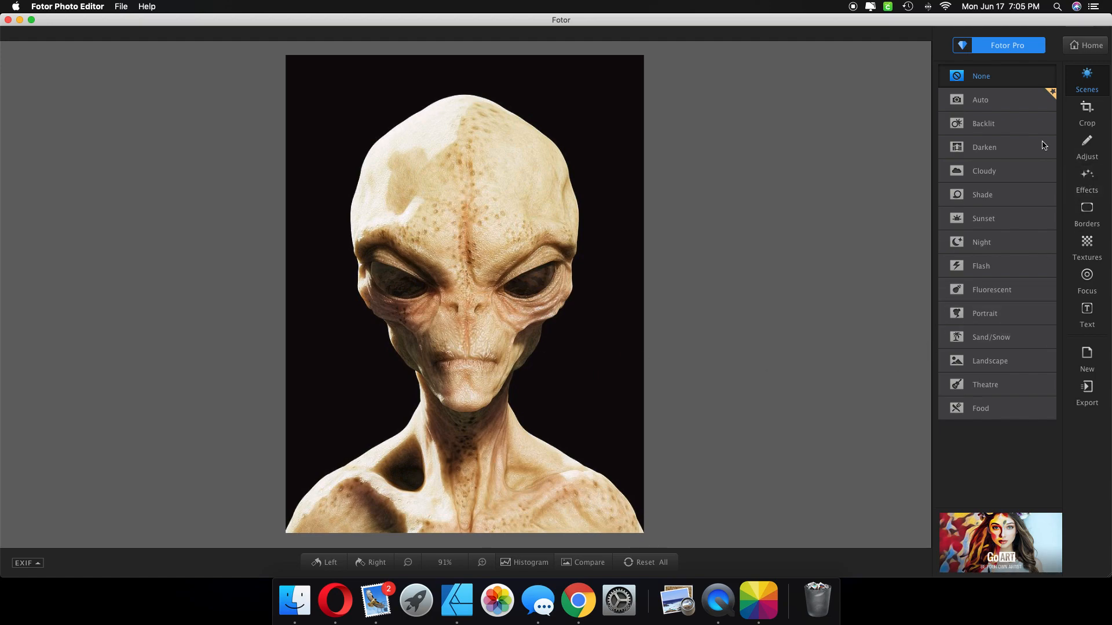
Step: Apply the Auto scene to the alien photo and set exposure -13, brightness -4, contrast 32, vibrance 20 and saturation 13
click(987, 108)
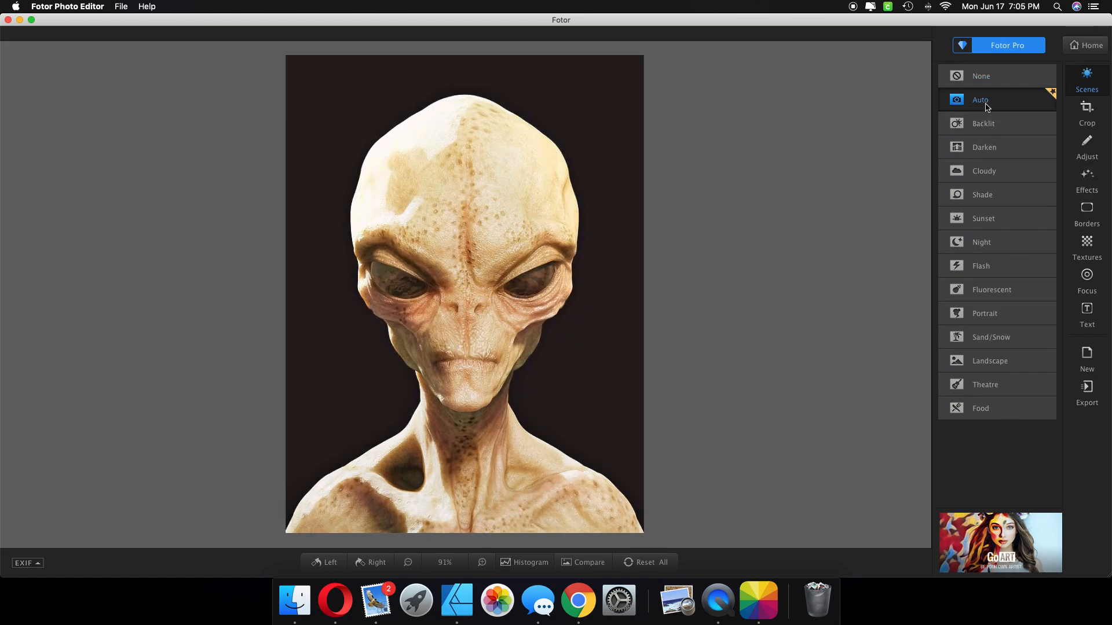
click(1090, 152)
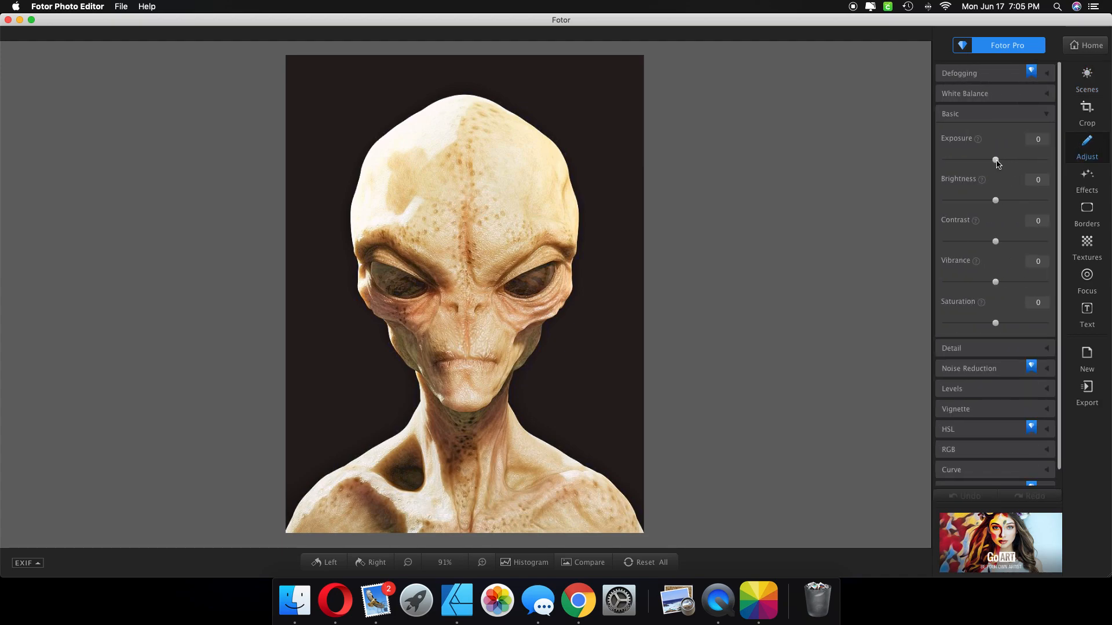
drag(995, 161, 989, 162)
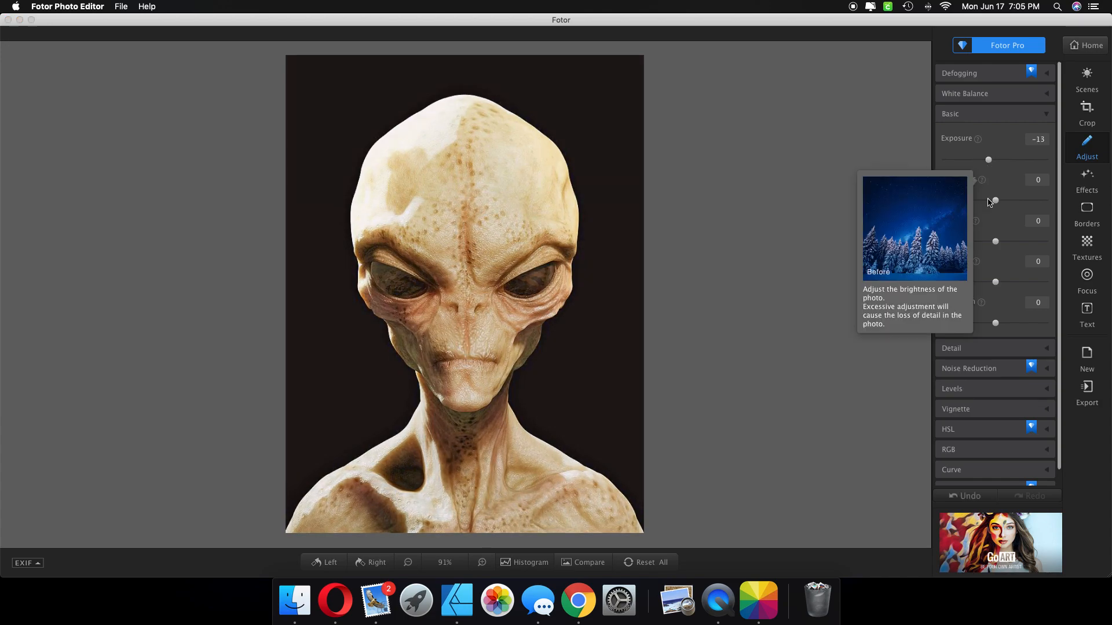
drag(996, 200, 993, 201)
drag(997, 242, 1012, 242)
drag(995, 282, 1005, 282)
drag(995, 324, 1002, 323)
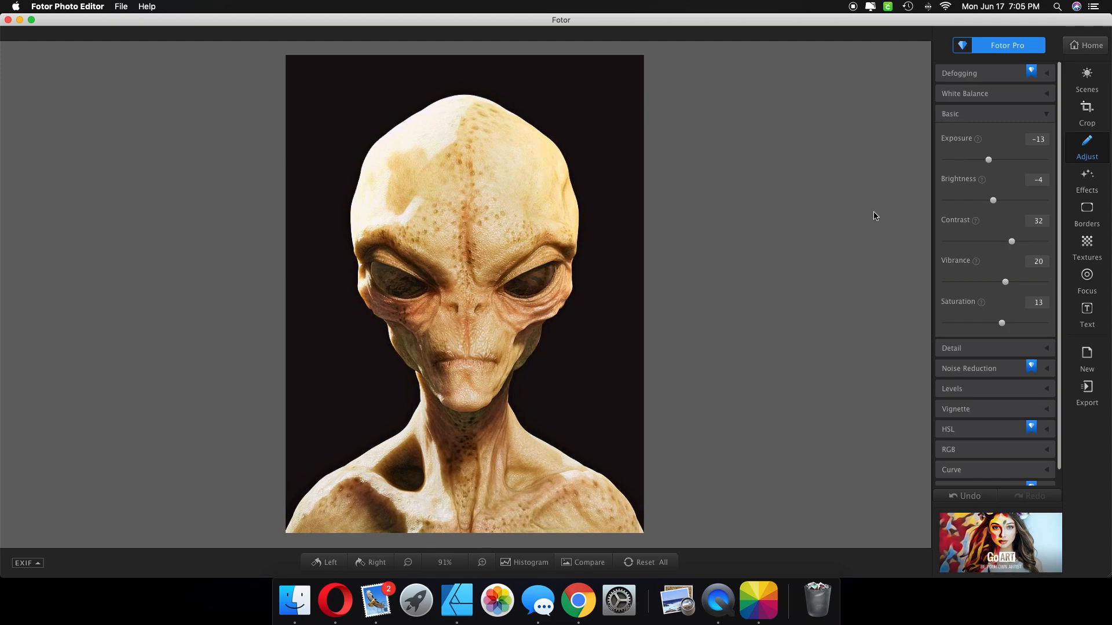
Step: Save the adjusted alien photo to the Desktop as alien-head-sciepro_Fotor.jpg at high JPEG quality and close Fotor
click(1083, 48)
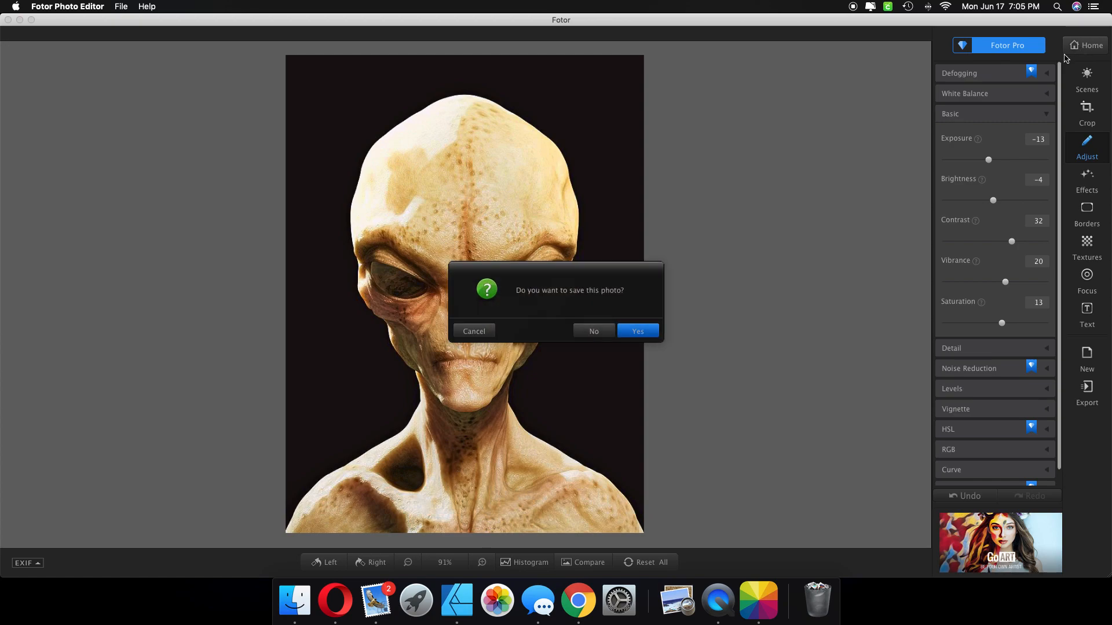
click(638, 331)
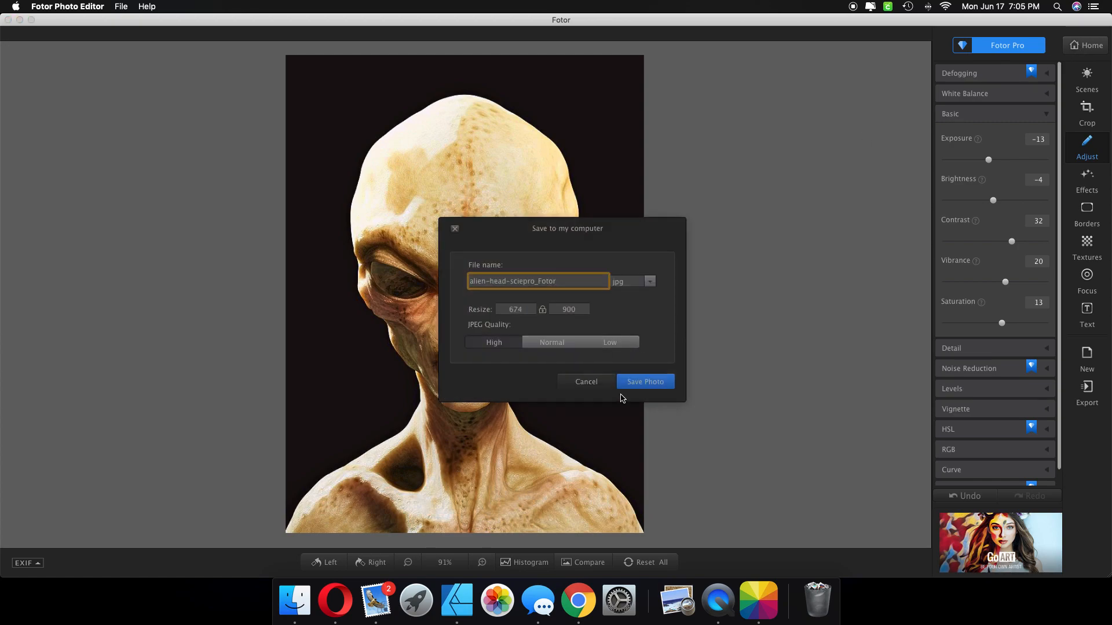
click(637, 385)
click(644, 343)
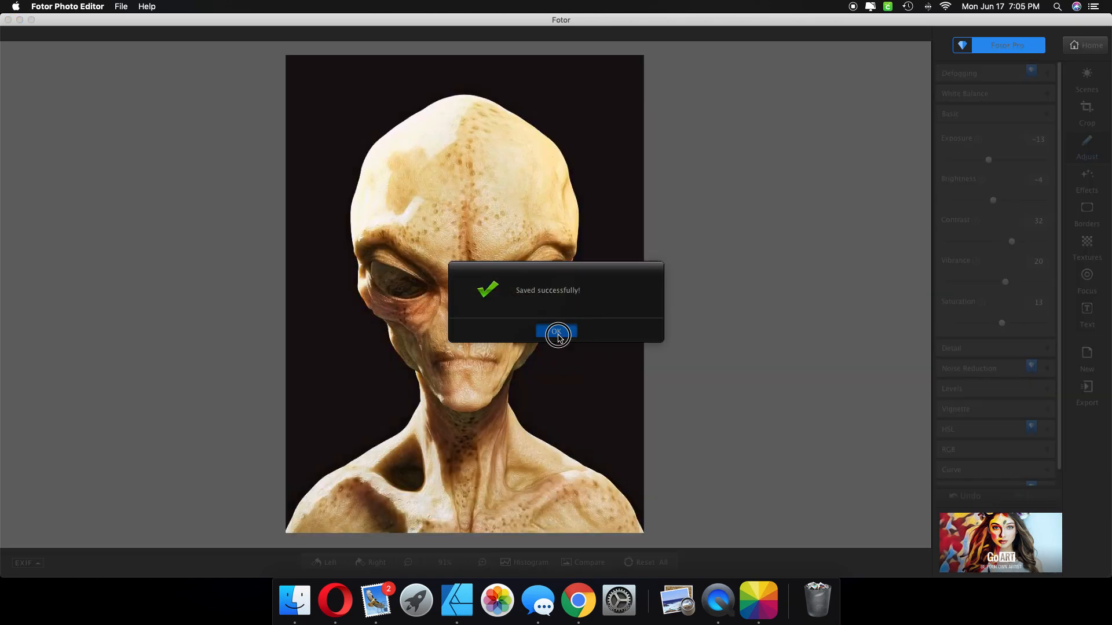
click(557, 334)
click(312, 190)
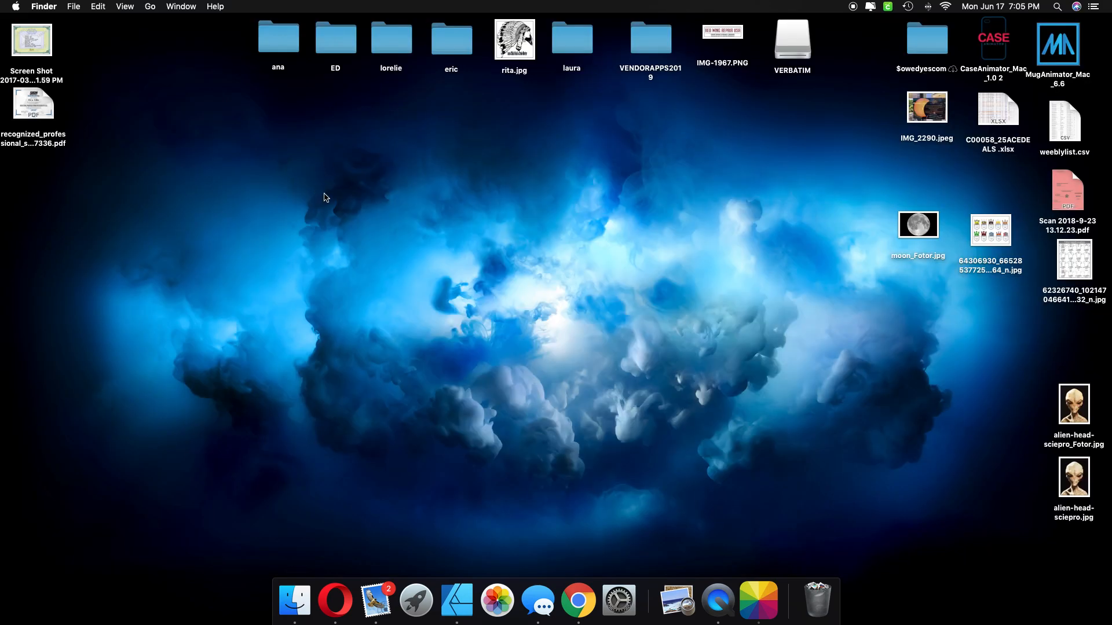
Step: Move the original alien-head-sciepro.jpg to the Trash and place the two edited pictures side by side in the open middle of the Desktop
drag(1074, 416, 922, 301)
drag(1064, 480, 818, 599)
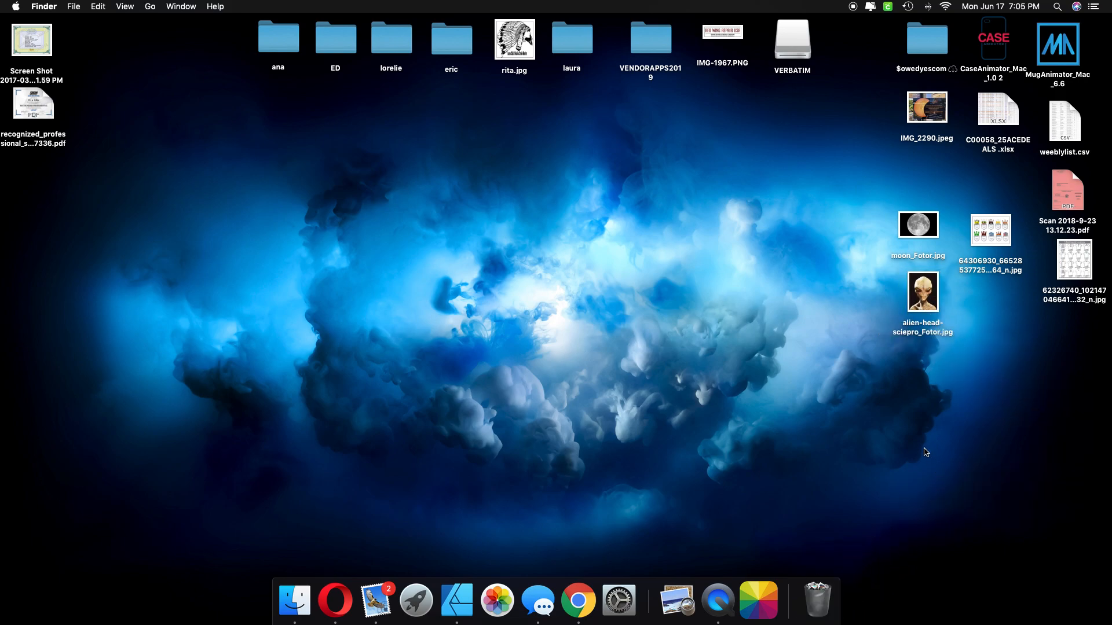
drag(930, 298, 1073, 367)
drag(915, 231, 1058, 438)
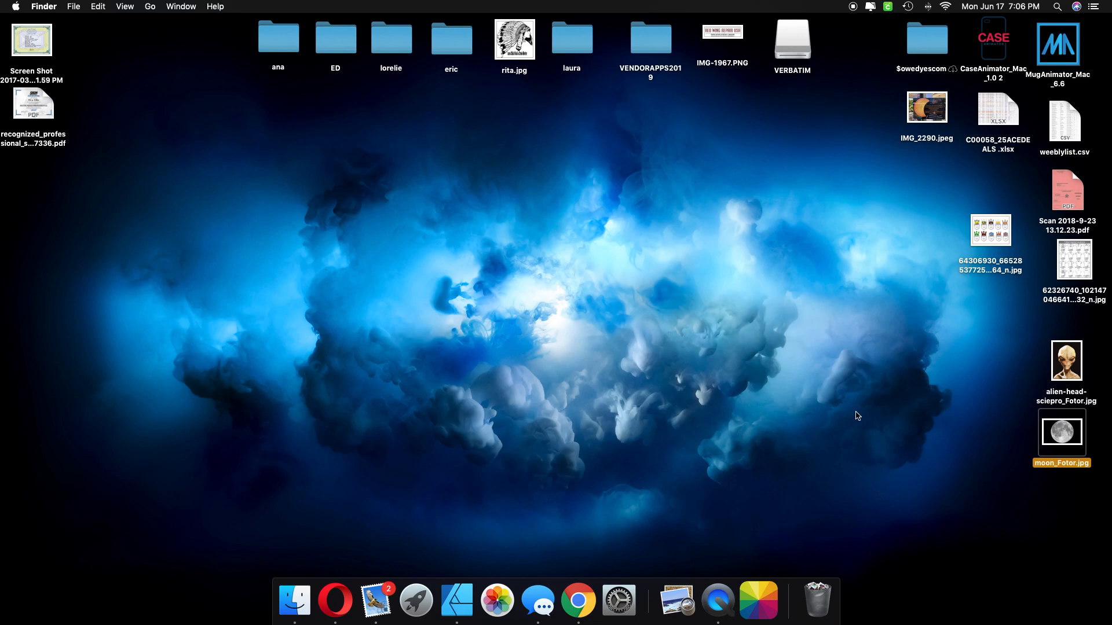
drag(1049, 438, 387, 260)
drag(1067, 358, 513, 255)
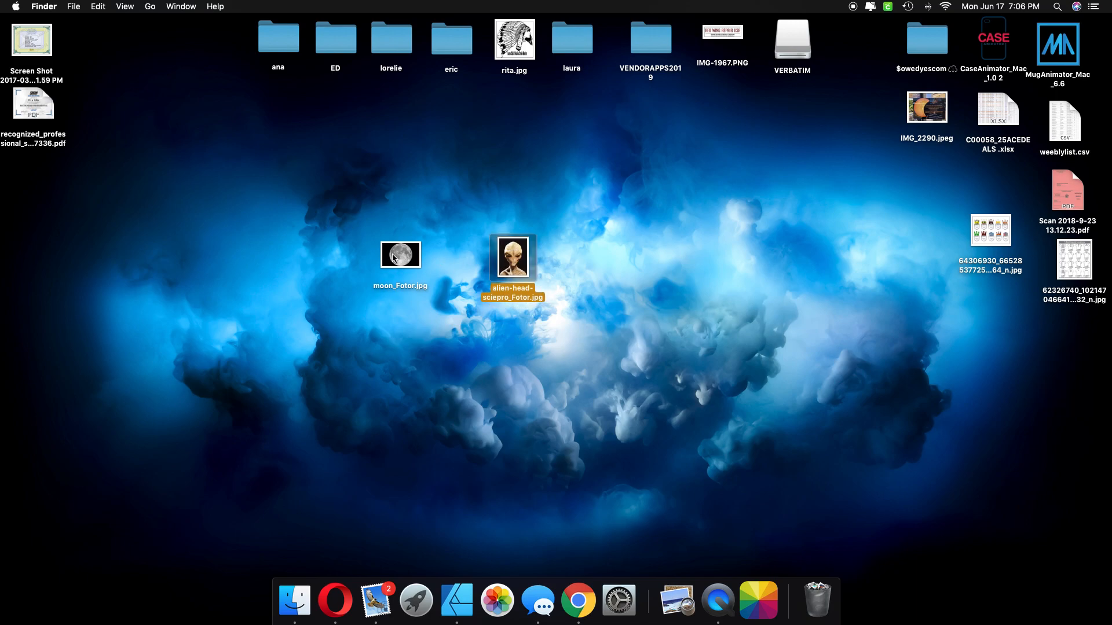
Step: Open alien-head-sciepro_Fotor.jpg in Preview, place its window mid-screen and display the markup tools
double_click(517, 263)
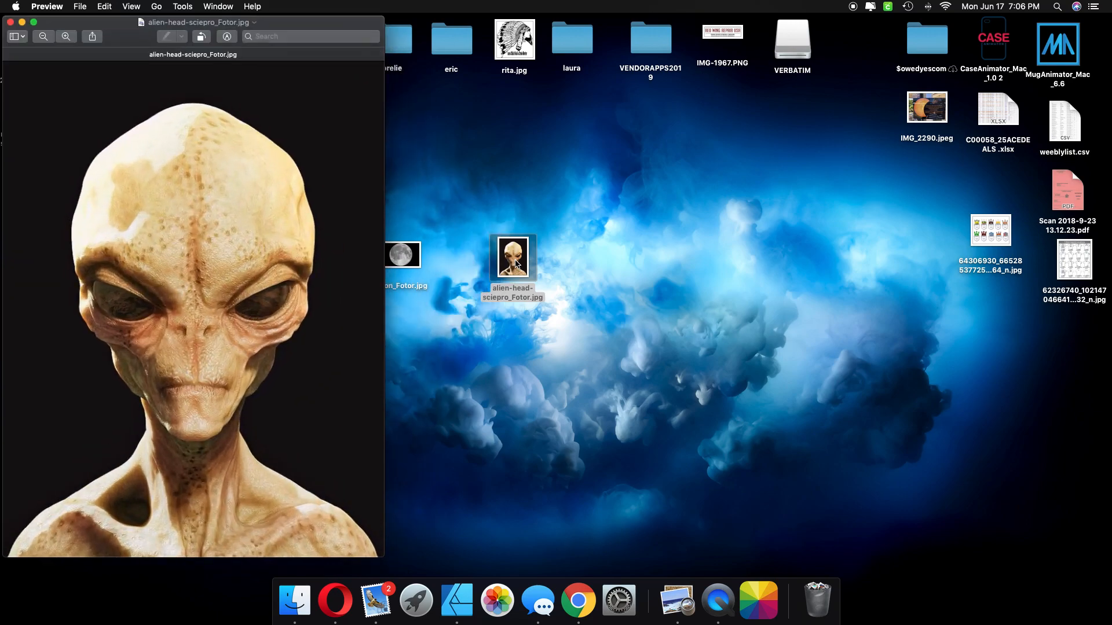
drag(284, 21, 633, 24)
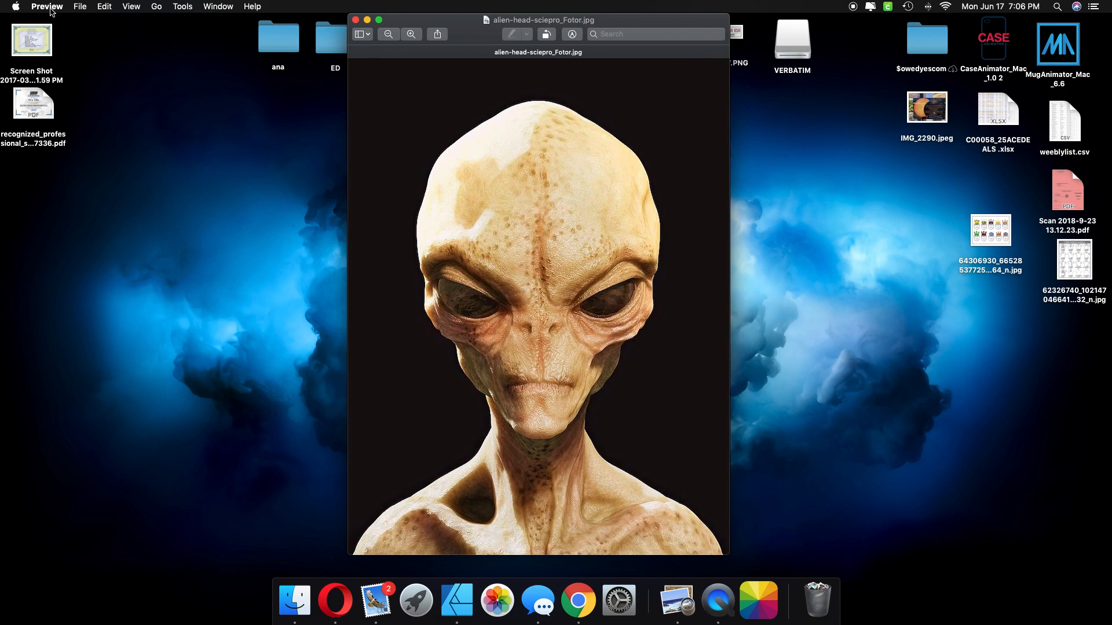
click(137, 10)
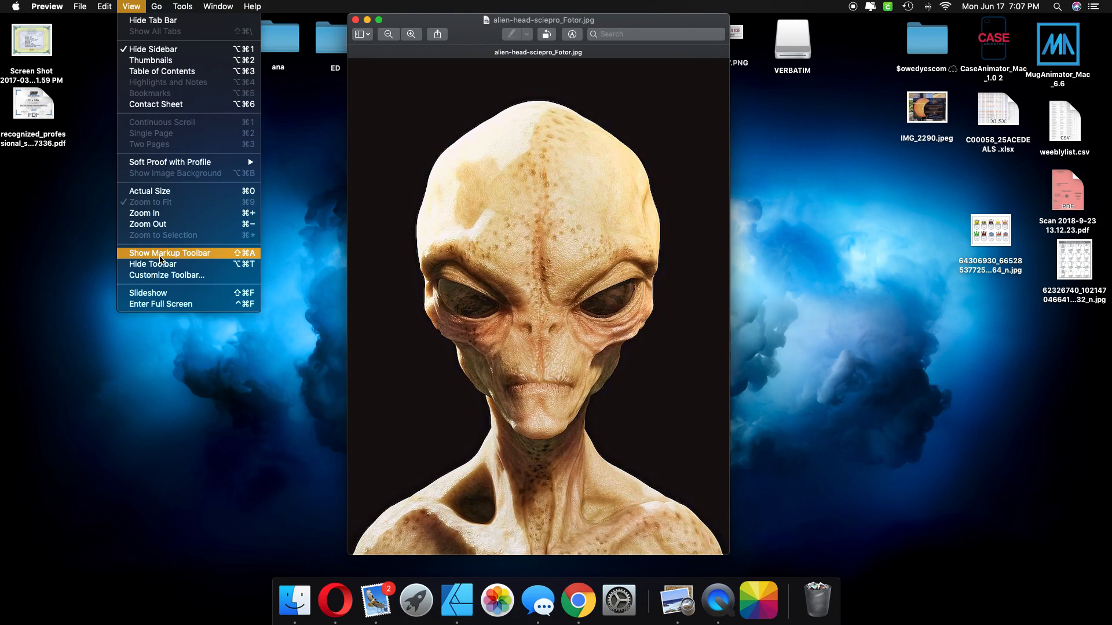
click(161, 255)
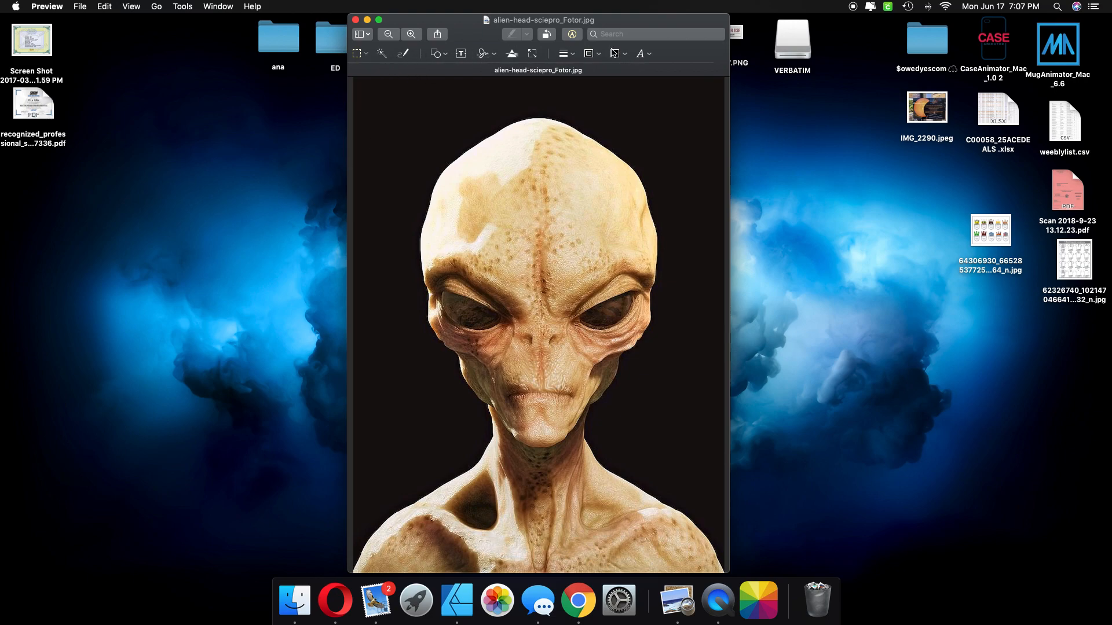
Step: Select the entire dark background around the alien up to its outline with Instant Alpha
click(382, 55)
drag(388, 110, 389, 110)
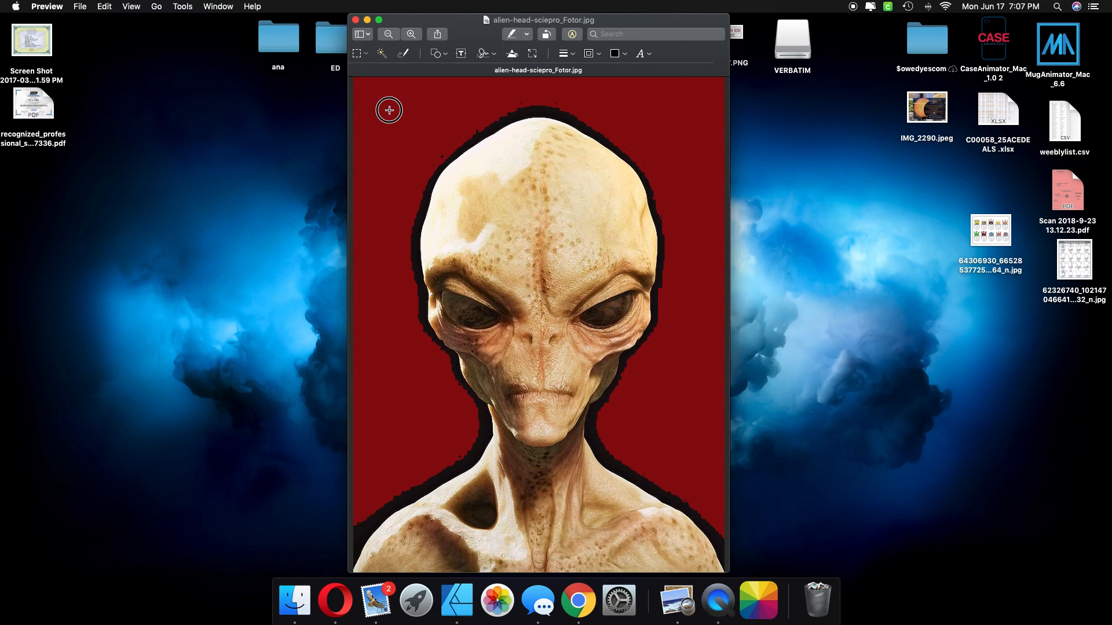
drag(389, 110, 390, 117)
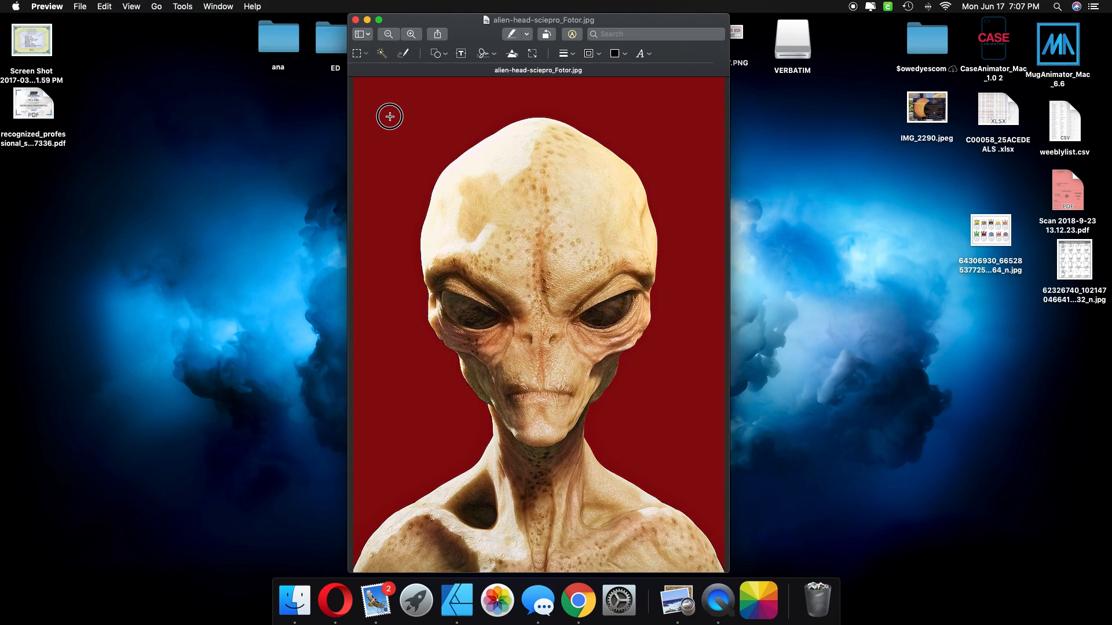
drag(390, 116, 390, 117)
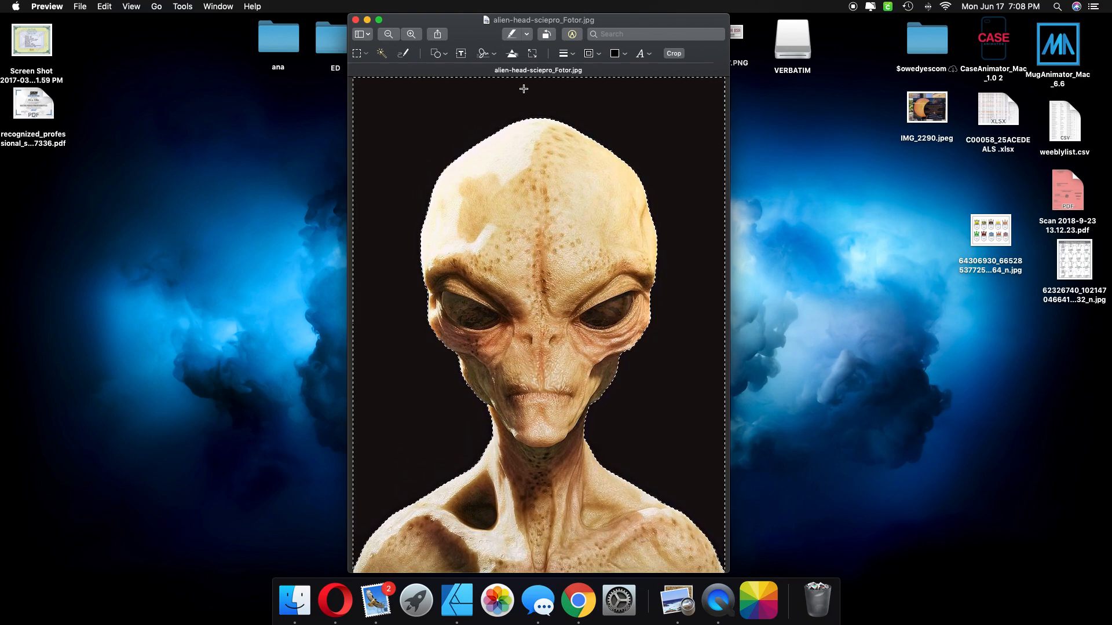
Step: Delete the selected dark background around the alien and convert the picture to PNG
click(105, 7)
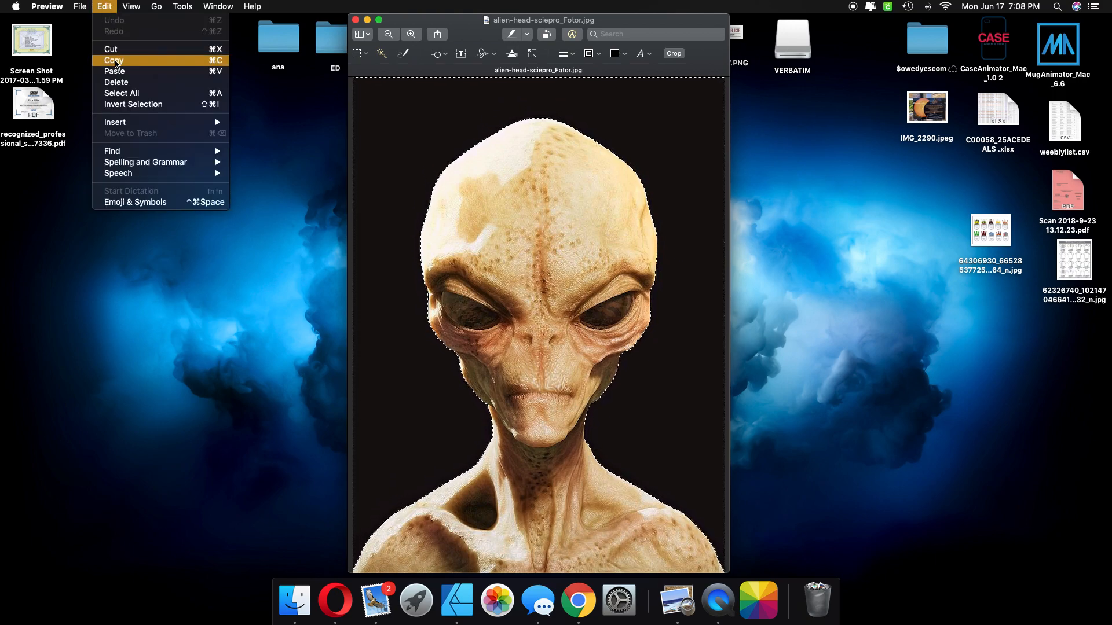
click(116, 61)
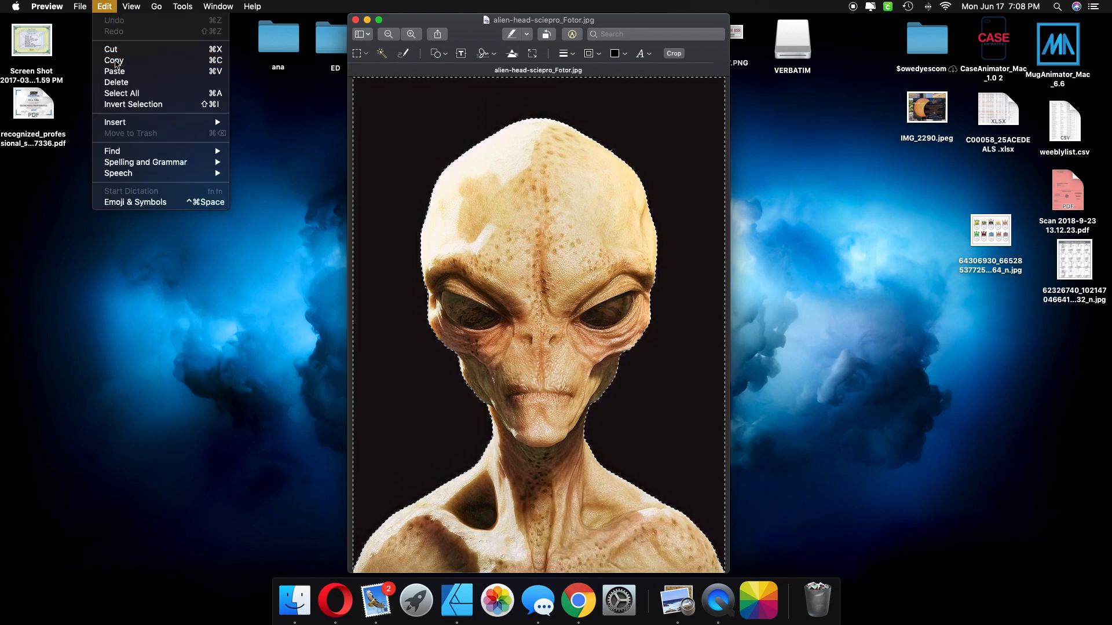
click(107, 9)
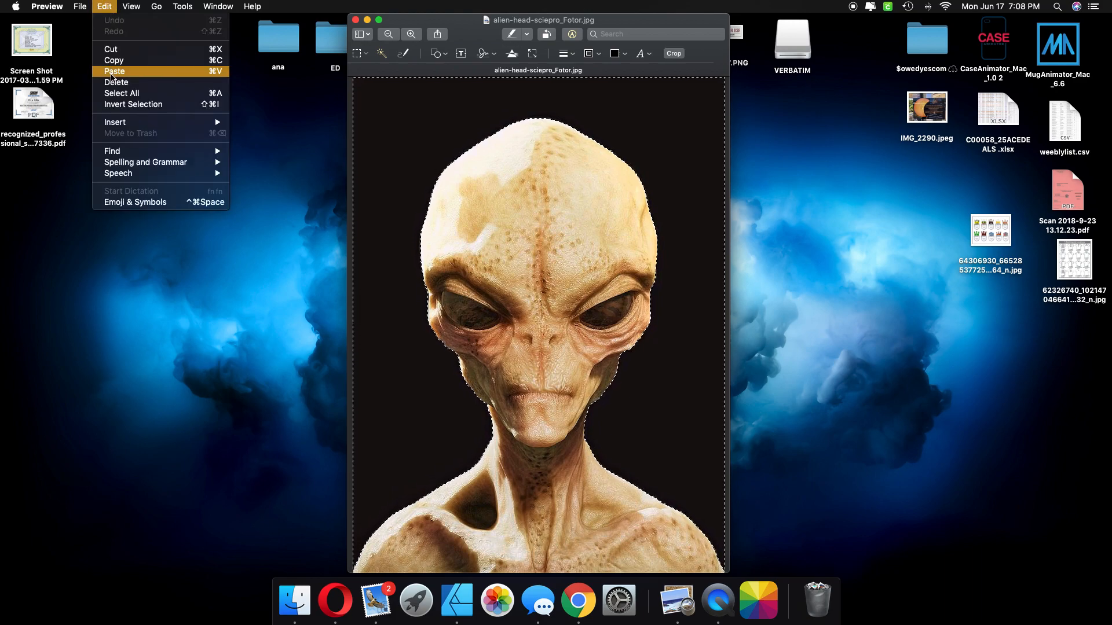
click(116, 87)
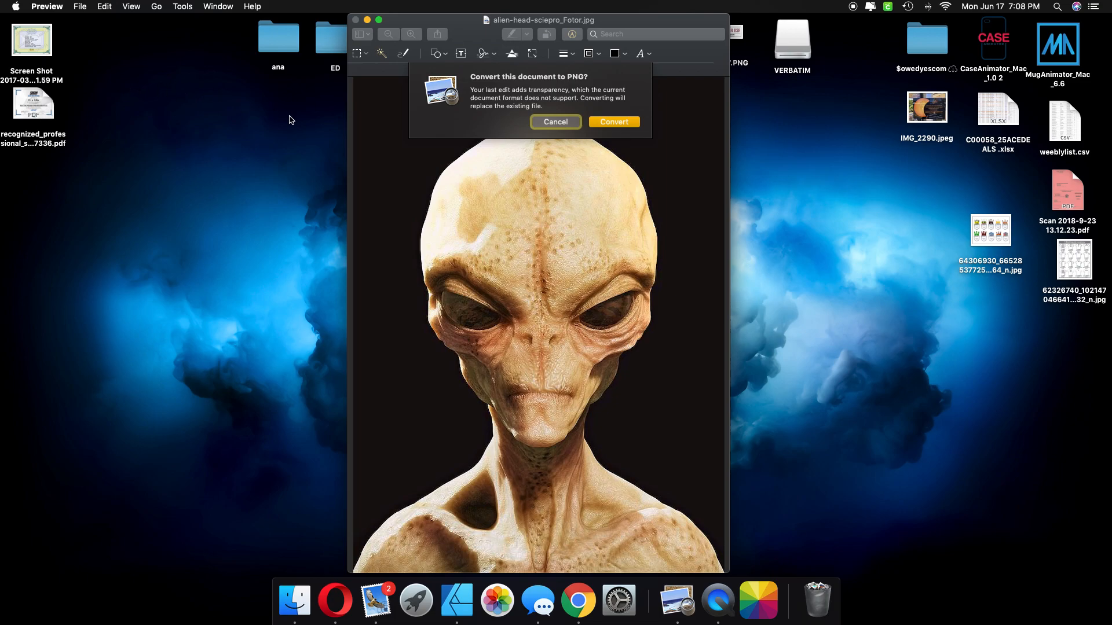
click(615, 123)
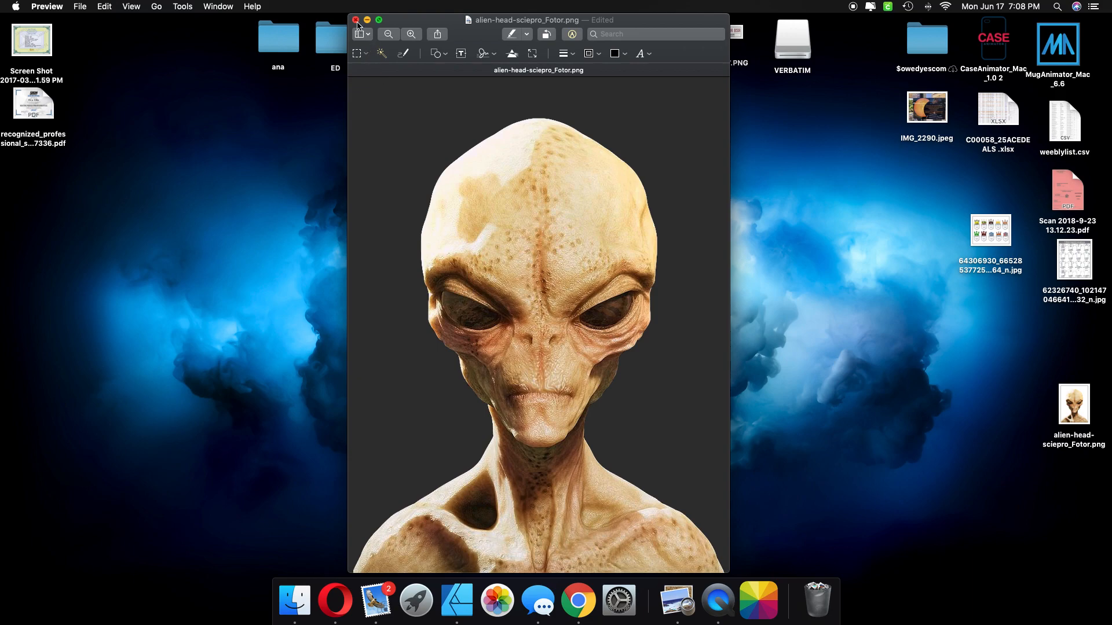
Step: Close the alien picture and place alien-head-sciepro_Fotor.png beside moon_Fotor.jpg in the middle of the Desktop
click(355, 19)
drag(1072, 405, 497, 256)
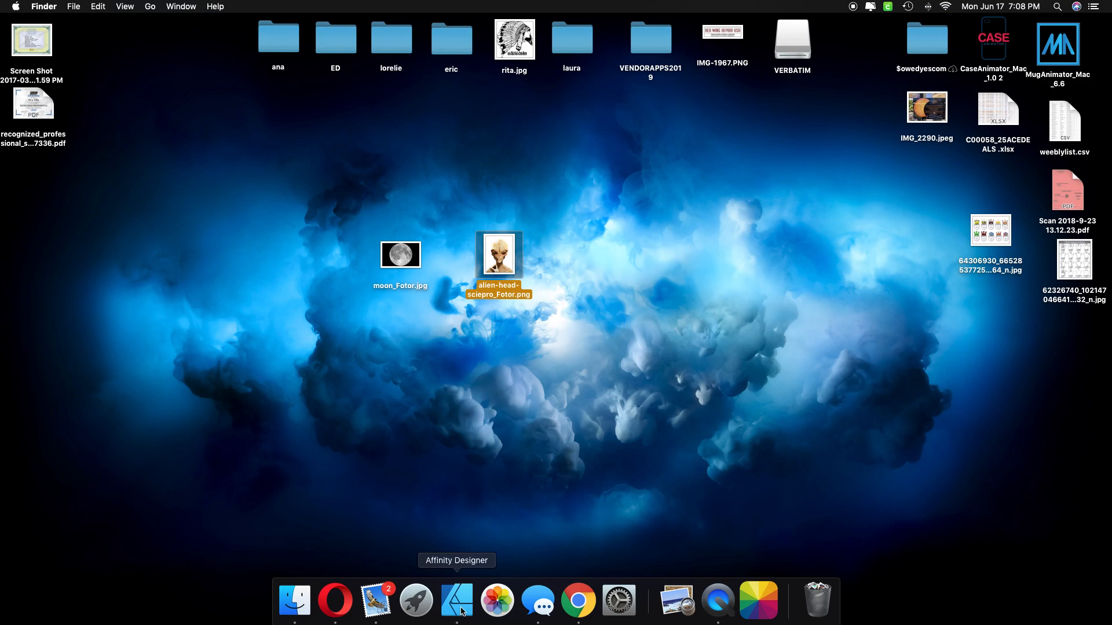
Step: Switch to Affinity Designer and restart it to bring up its main window
click(461, 610)
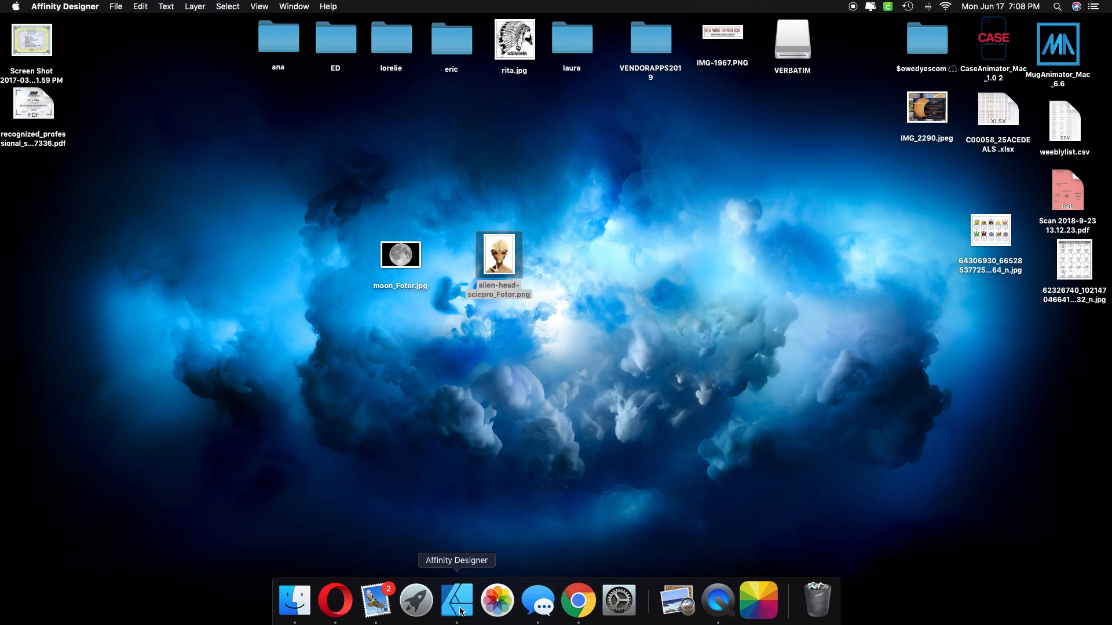
right_click(460, 610)
click(463, 557)
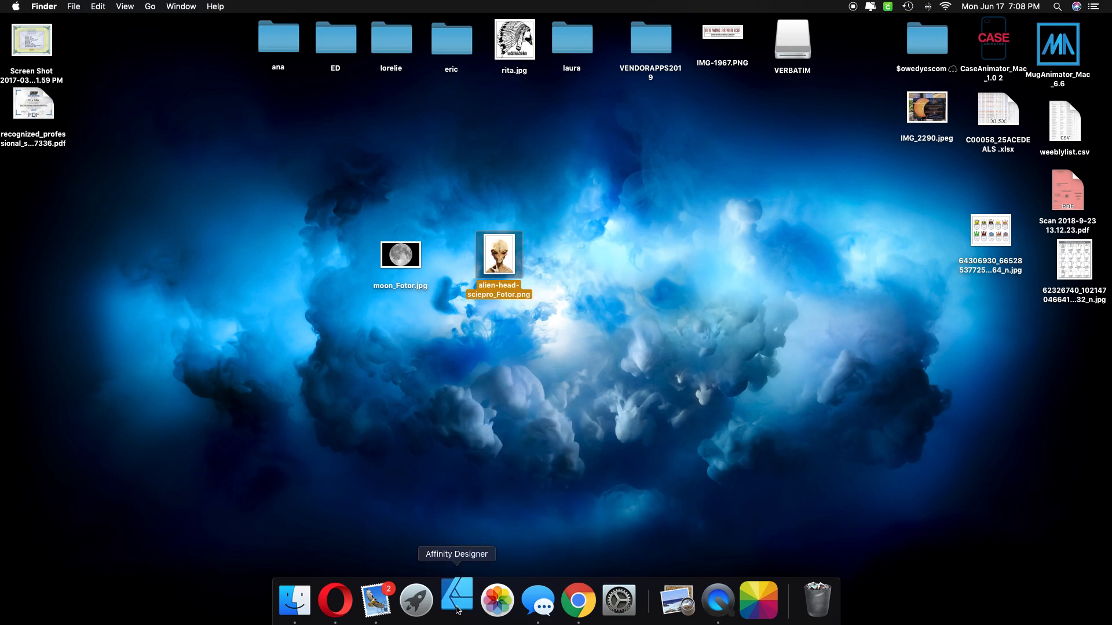
click(457, 607)
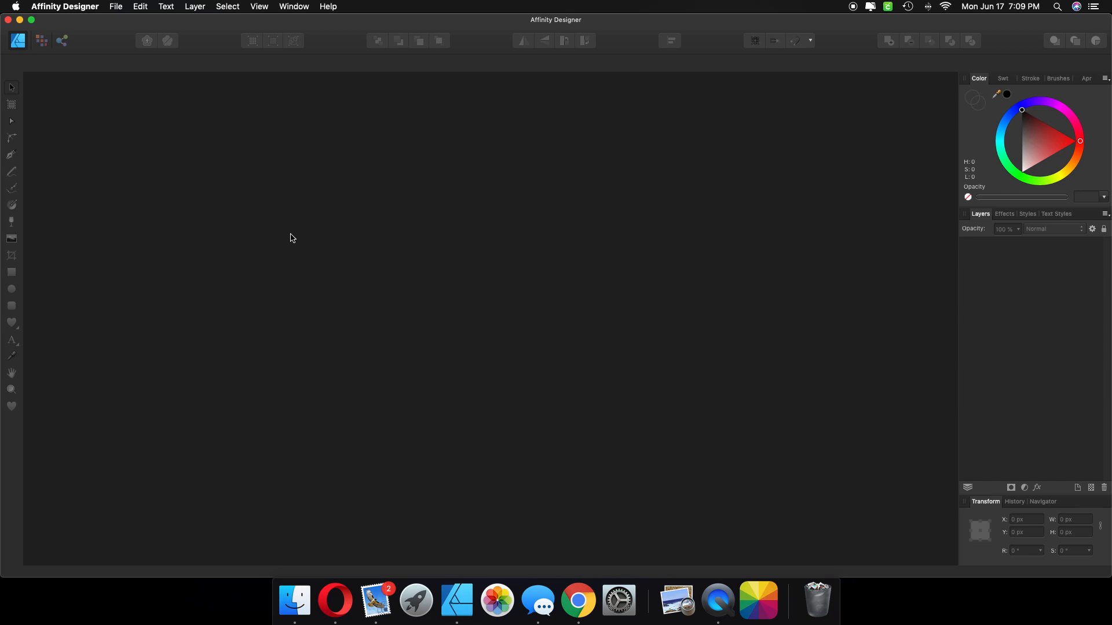
Step: Create a new Photo document 12 in wide and 12 in high at 300 DPI
click(119, 10)
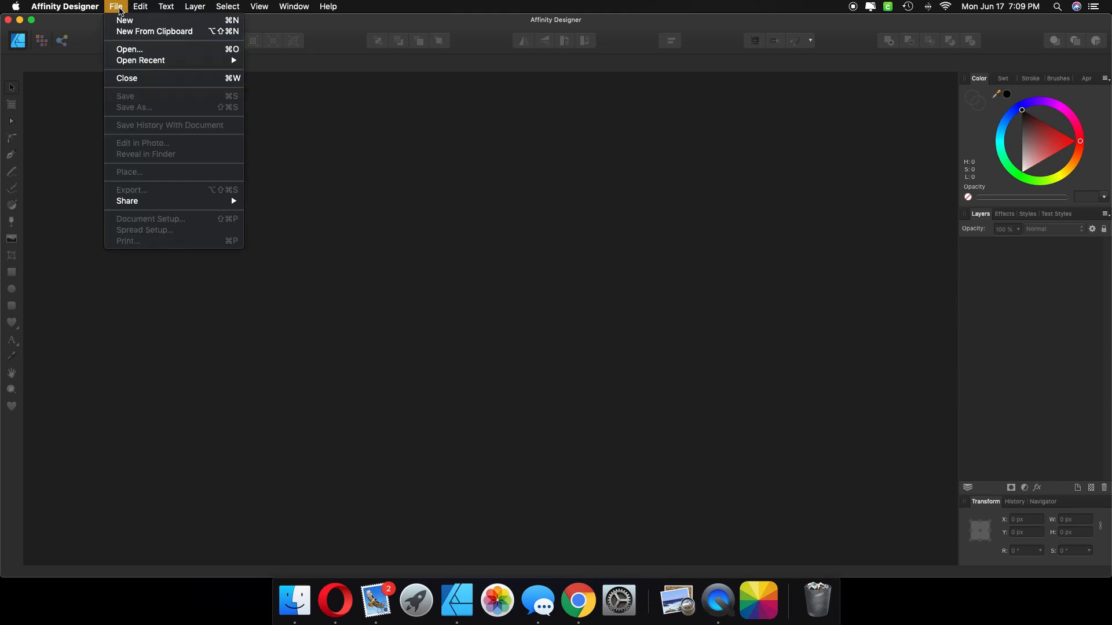
click(124, 21)
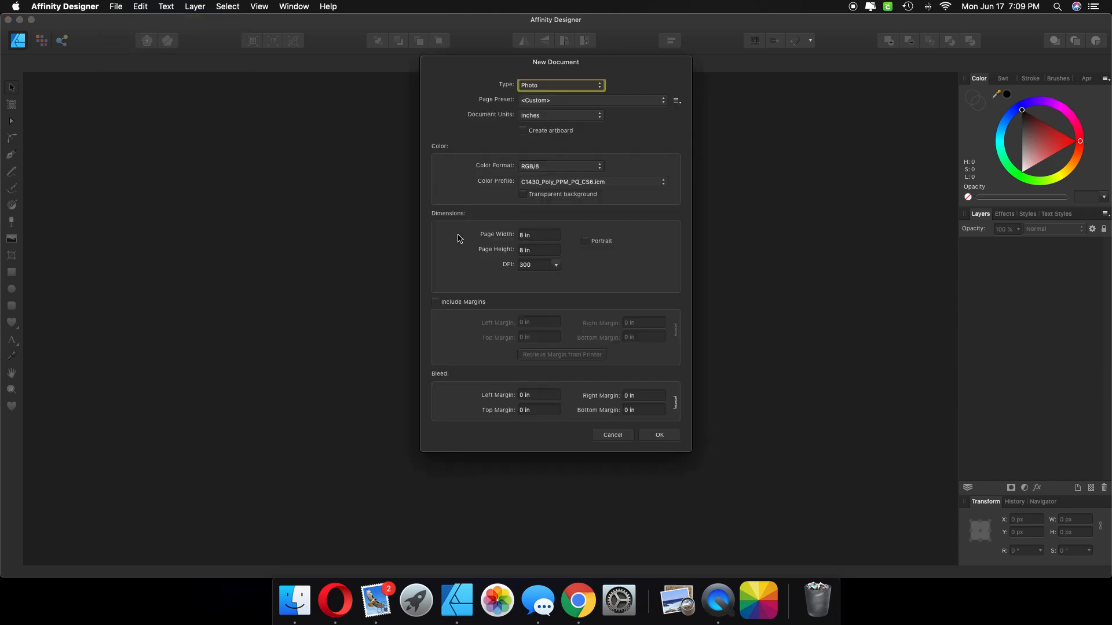
click(543, 235)
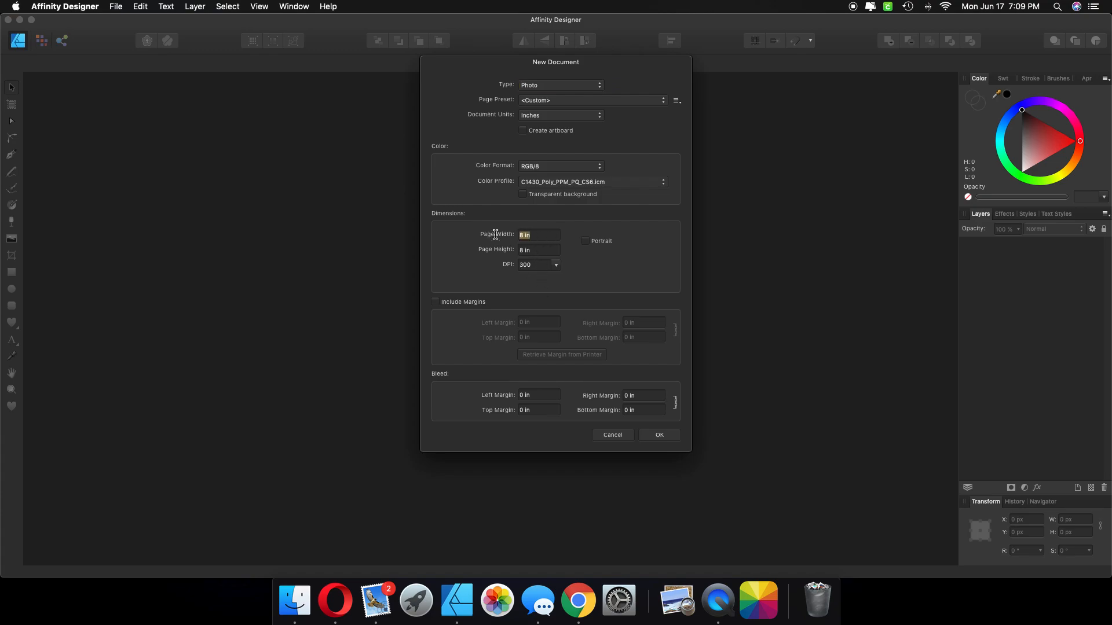
text(12)
key(Tab)
key(Tab)
text(12)
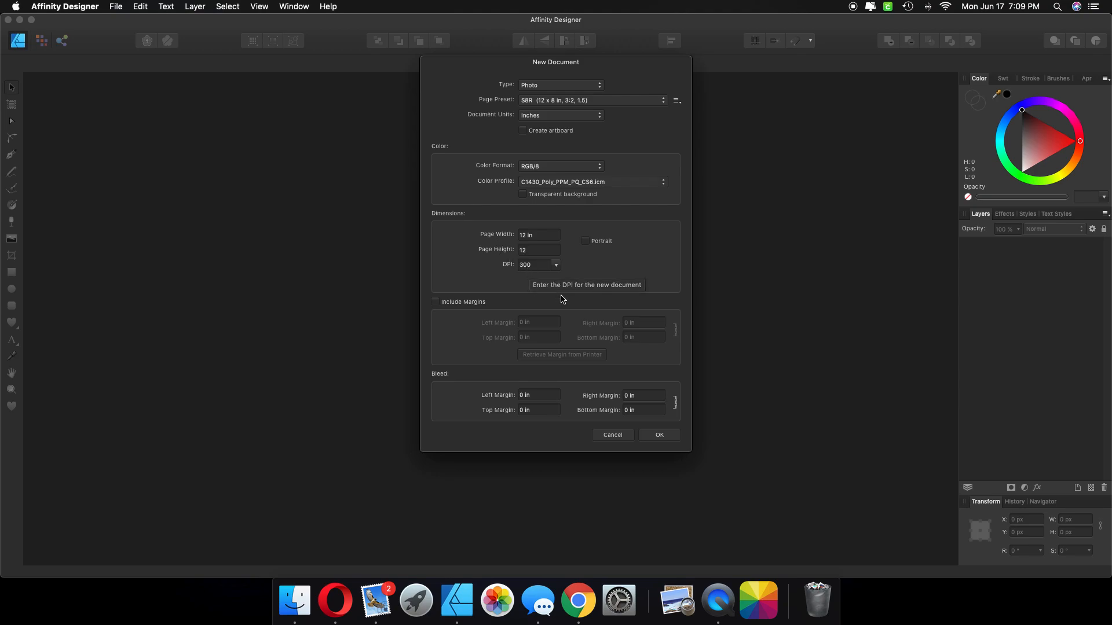
click(646, 435)
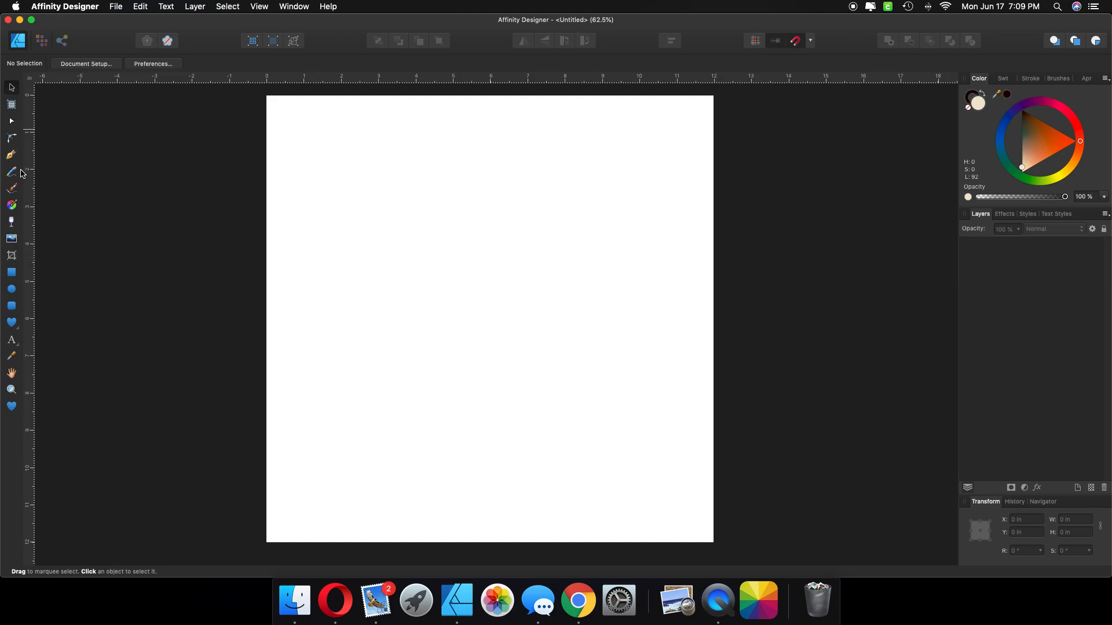
Step: Place moon_Fotor.jpg from the Desktop at default size and align it with the page's upper-left corner
click(13, 242)
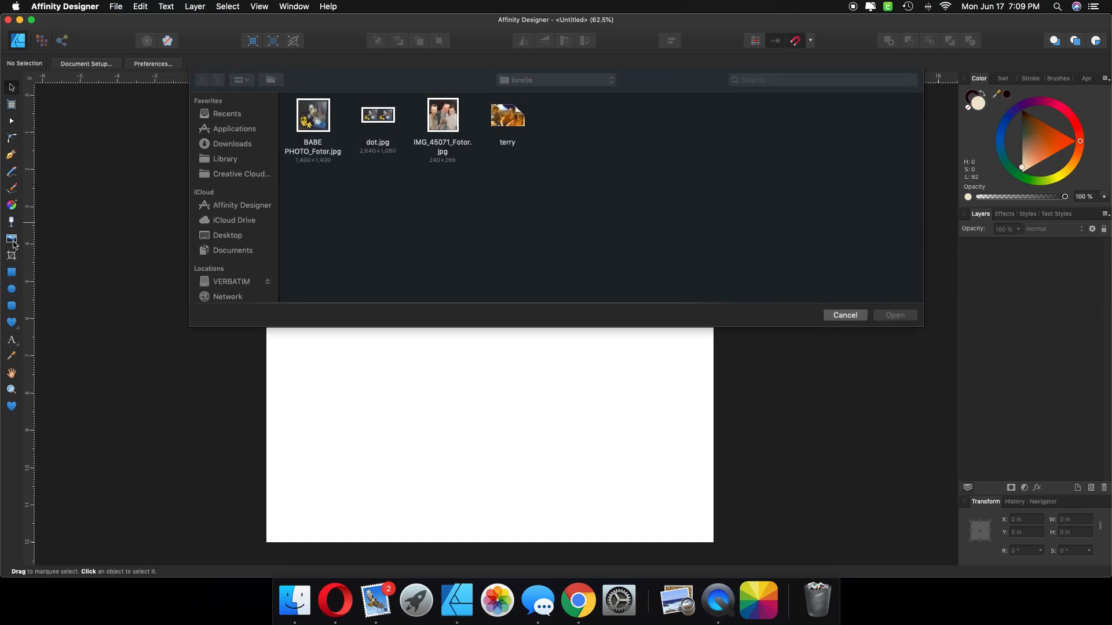
click(240, 240)
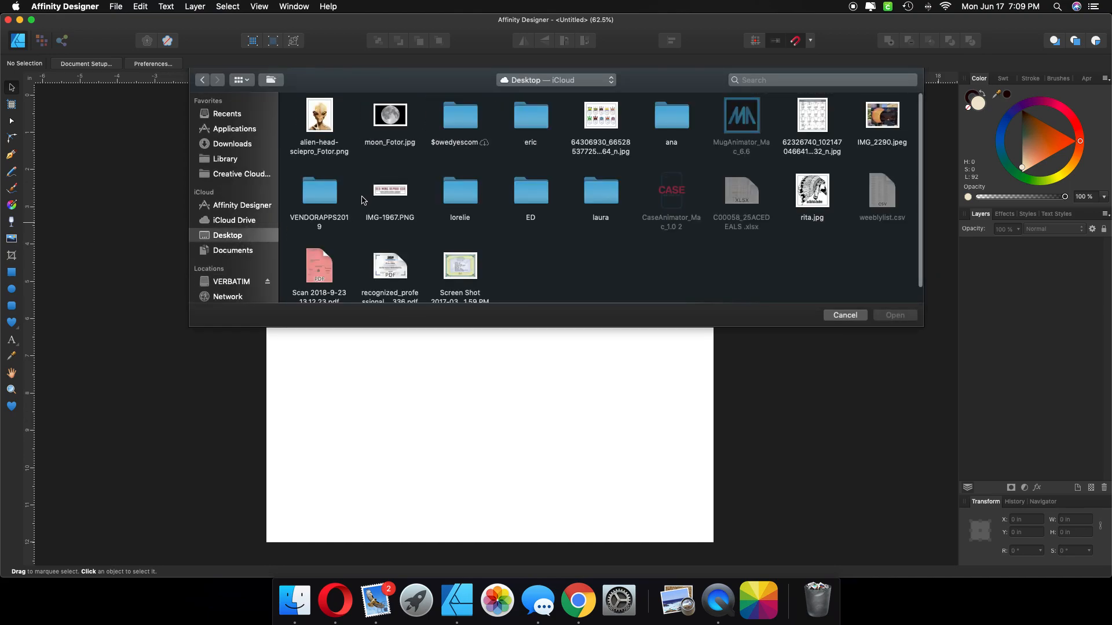
click(394, 121)
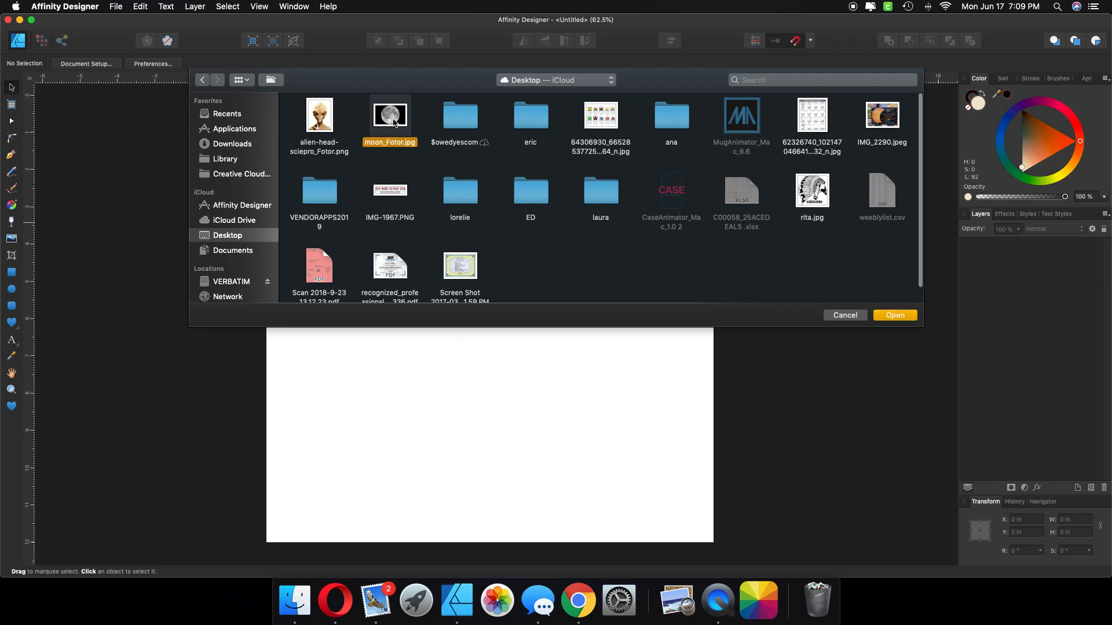
click(896, 317)
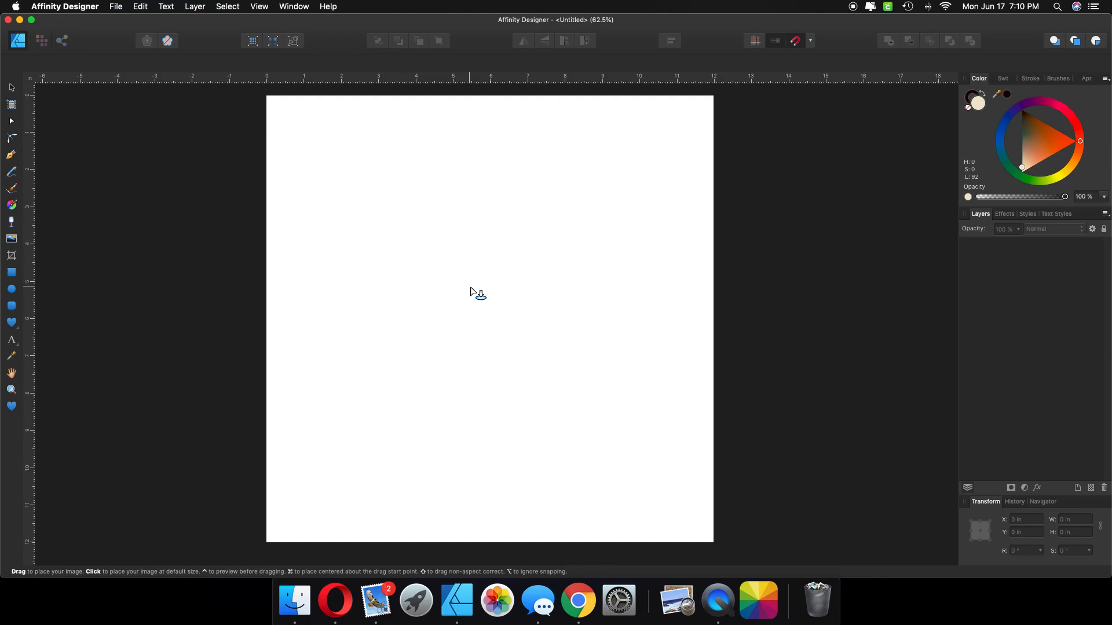
click(470, 289)
drag(470, 287, 388, 172)
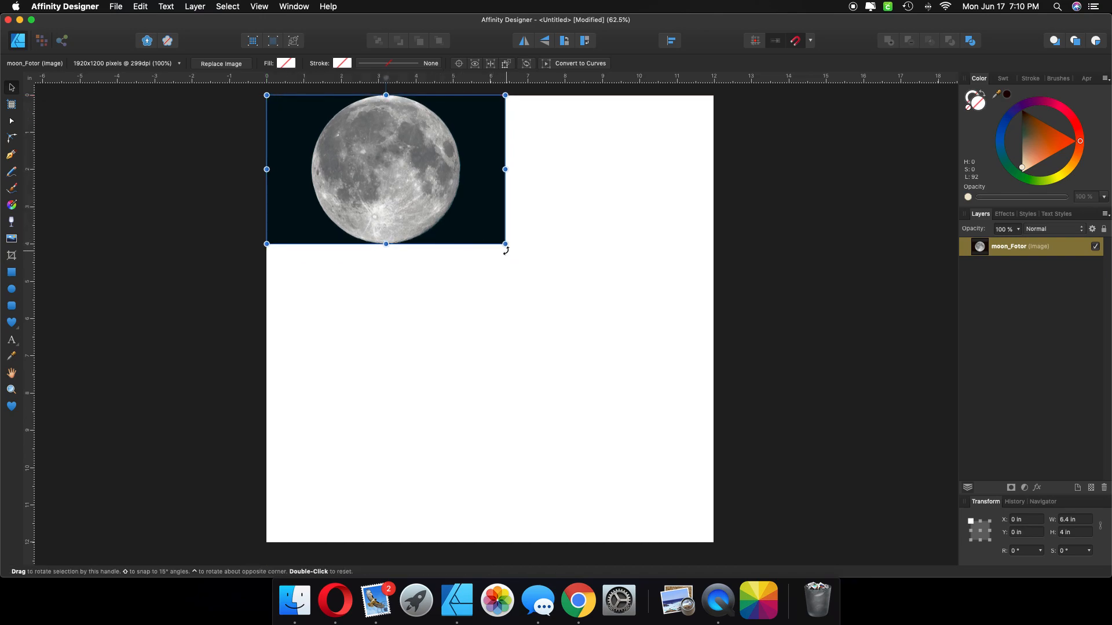
Step: Enlarge and stretch the moon image to about 18.63 by 12.06 in, covering the page and extending past both sides
drag(504, 247, 707, 387)
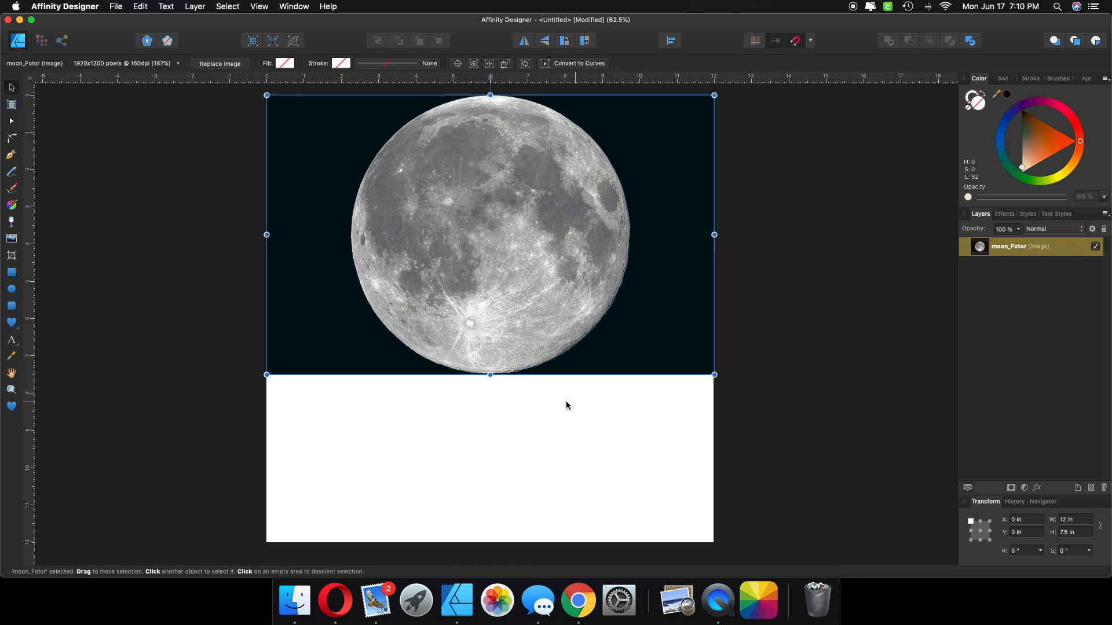
drag(490, 375, 490, 544)
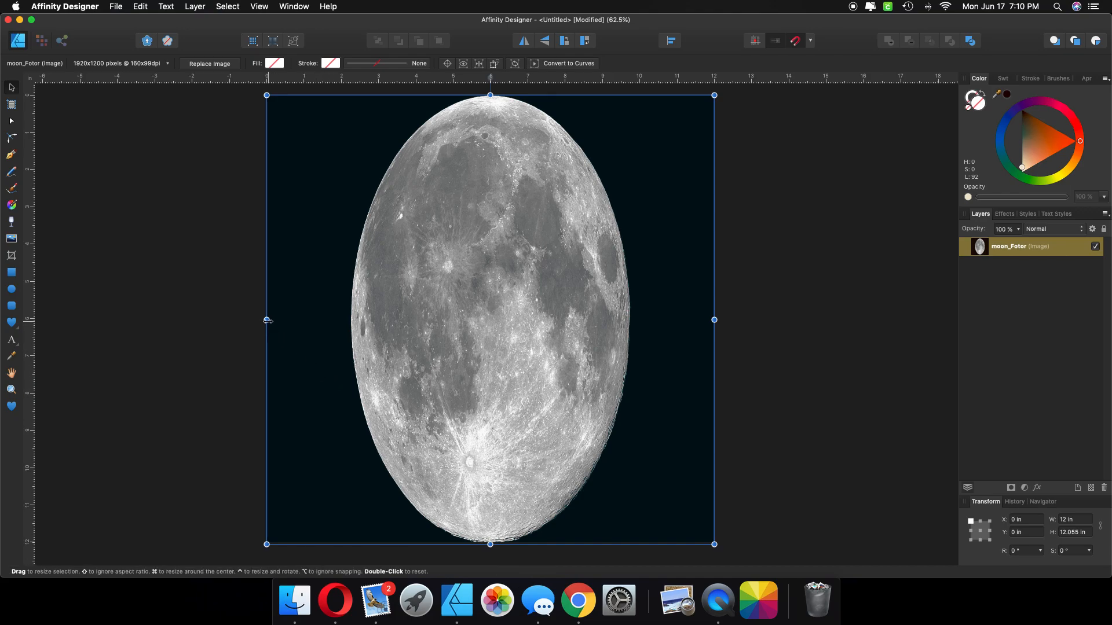
drag(266, 320, 168, 320)
drag(714, 319, 835, 317)
click(869, 317)
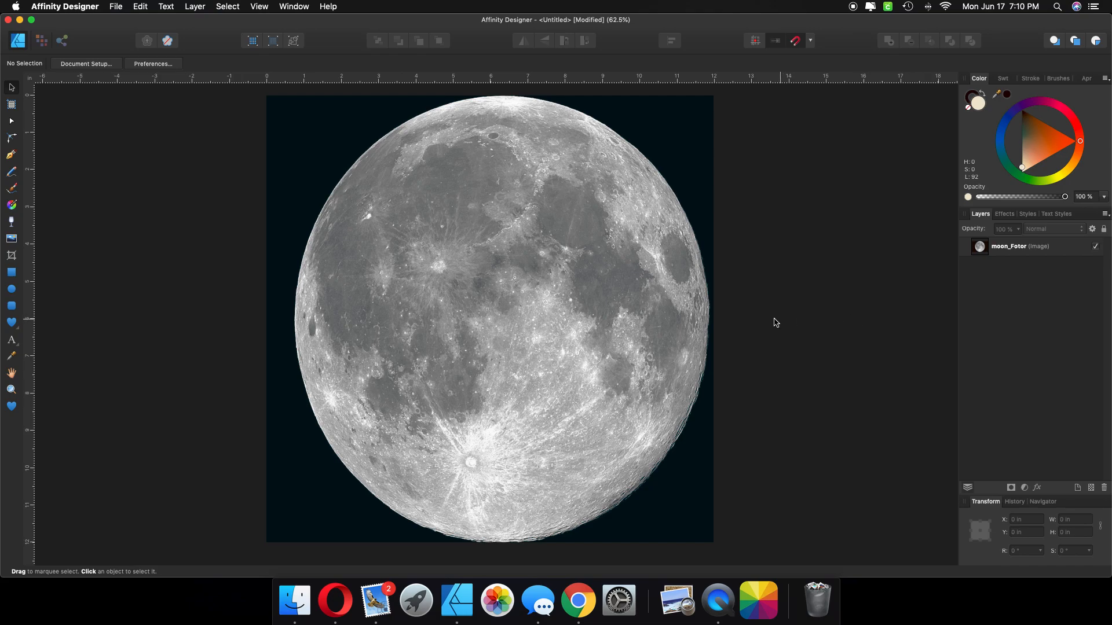
click(564, 319)
drag(169, 319, 140, 323)
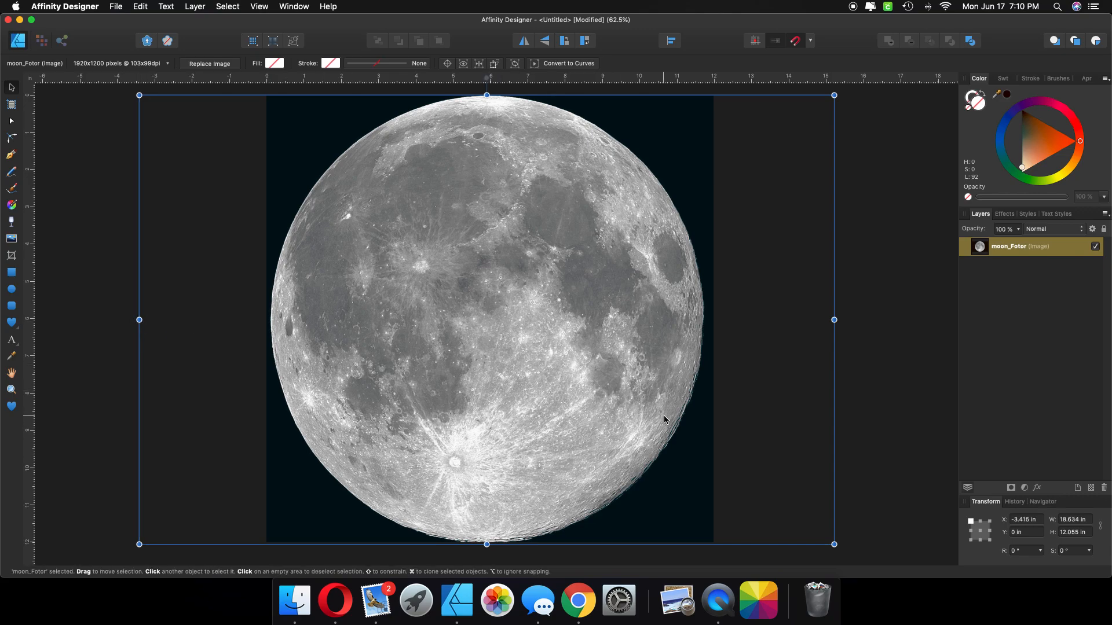
click(864, 407)
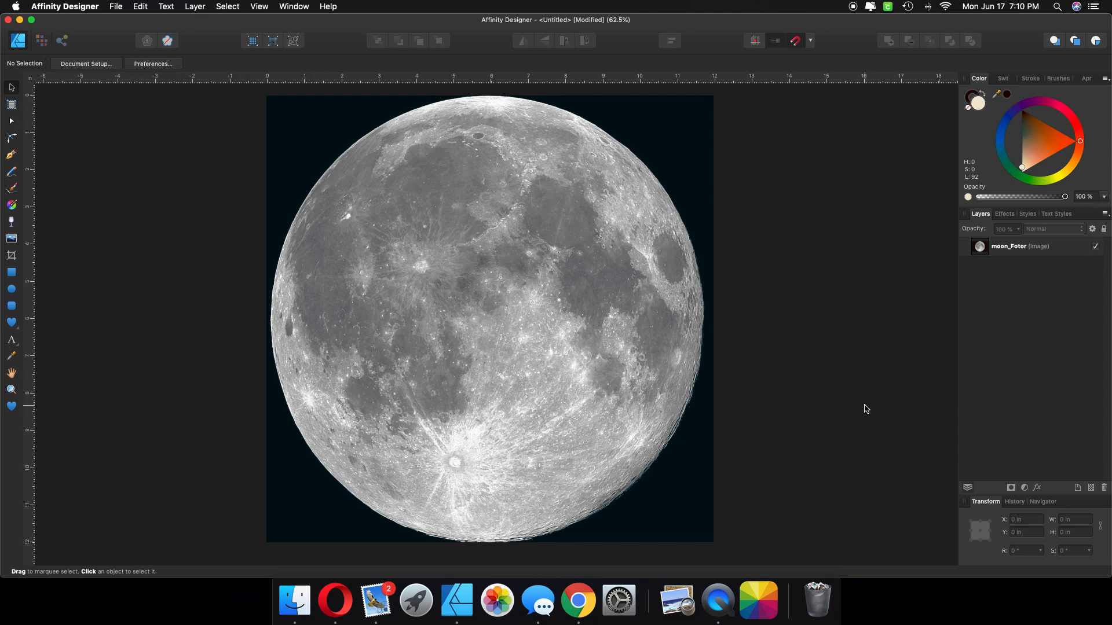
Step: Widen the moon image slightly on its right side so the moon reaches closer to the page's right edge
scroll(857, 403, left, 10)
scroll(791, 391, right, 5)
scroll(792, 395, right, 6)
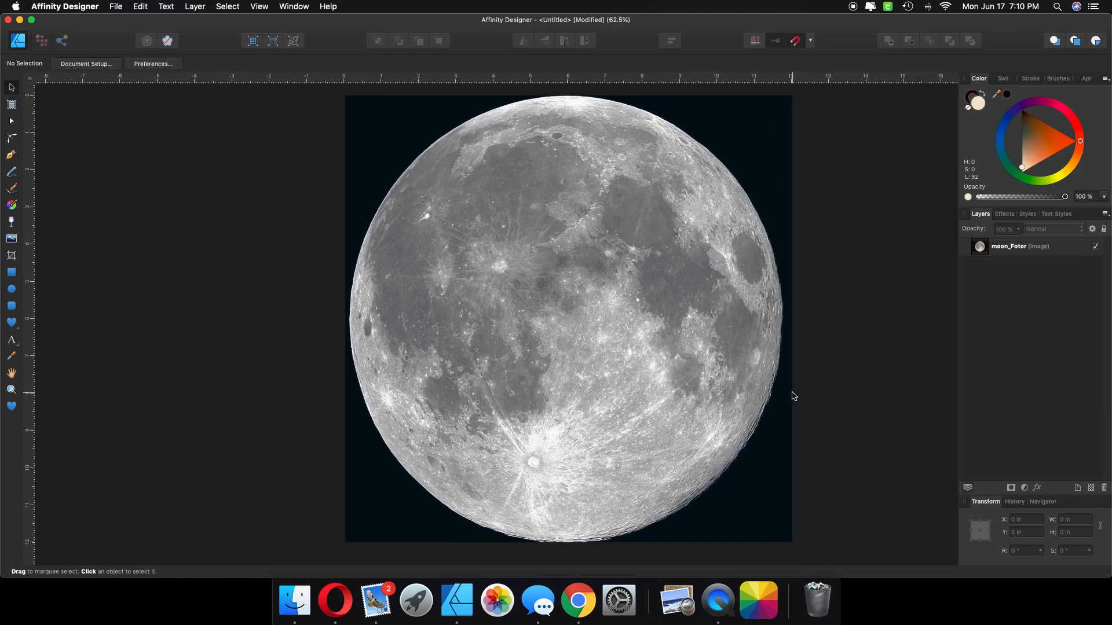
scroll(793, 396, right, 1)
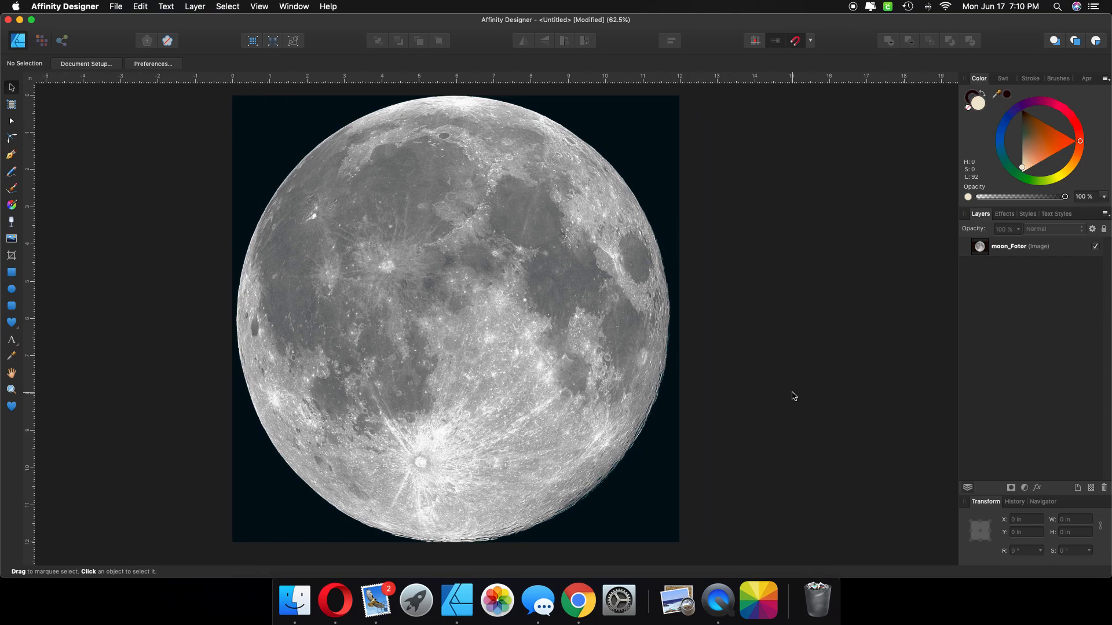
click(489, 191)
drag(453, 95, 454, 95)
click(909, 384)
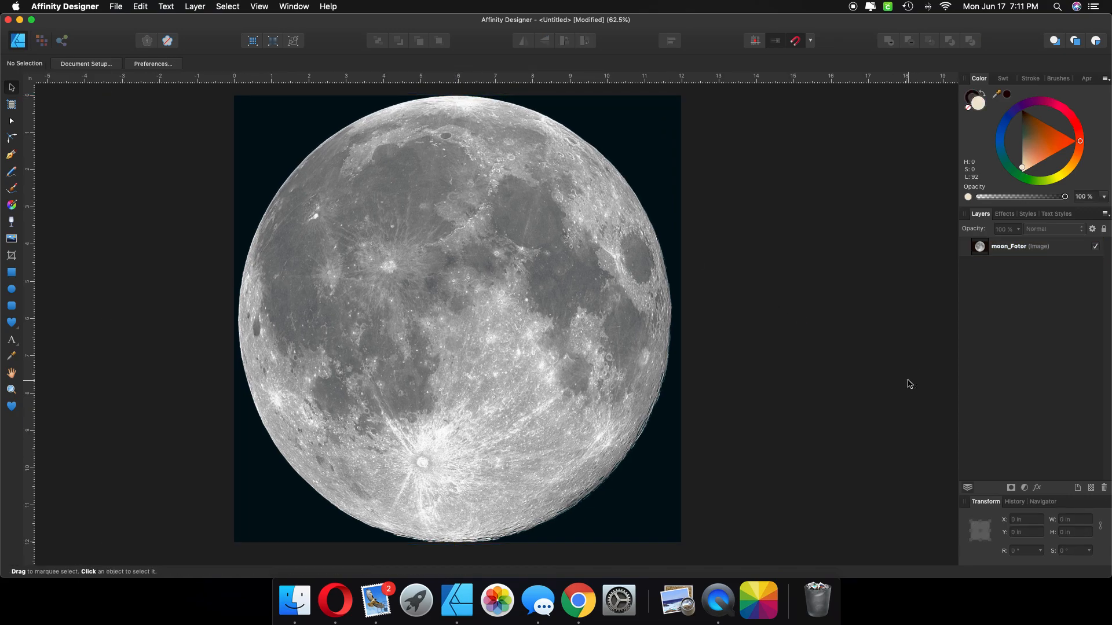
click(634, 357)
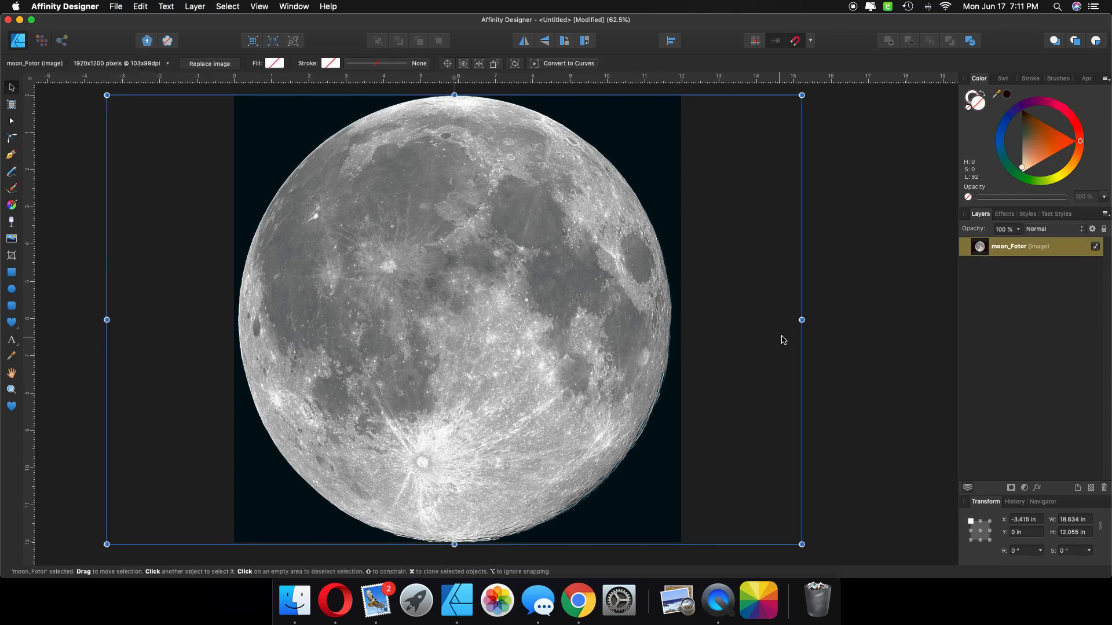
drag(802, 322, 809, 322)
click(871, 348)
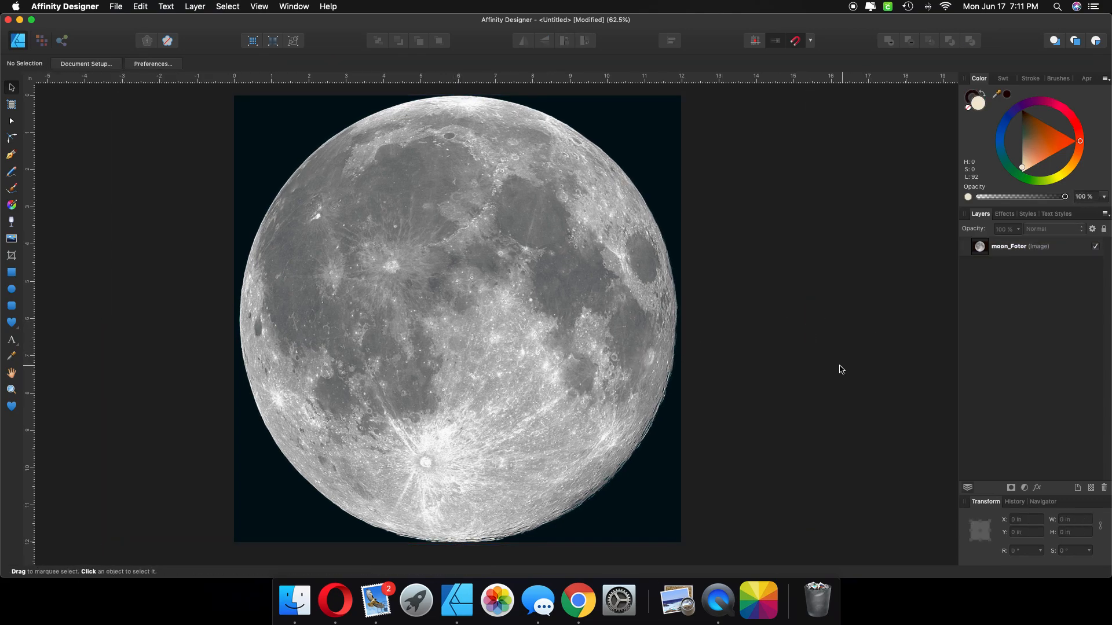
Step: Place alien-head-sciepro_Fotor.png from the Desktop over the moon and enlarge it proportionally to about 4.99 by 6.66 in
click(12, 240)
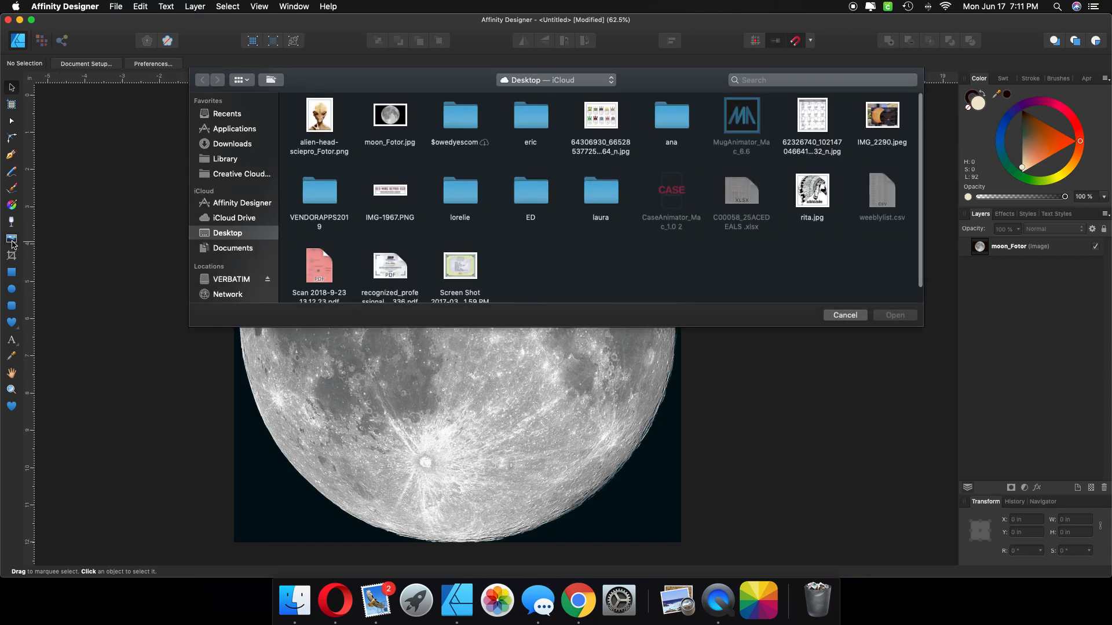
click(324, 122)
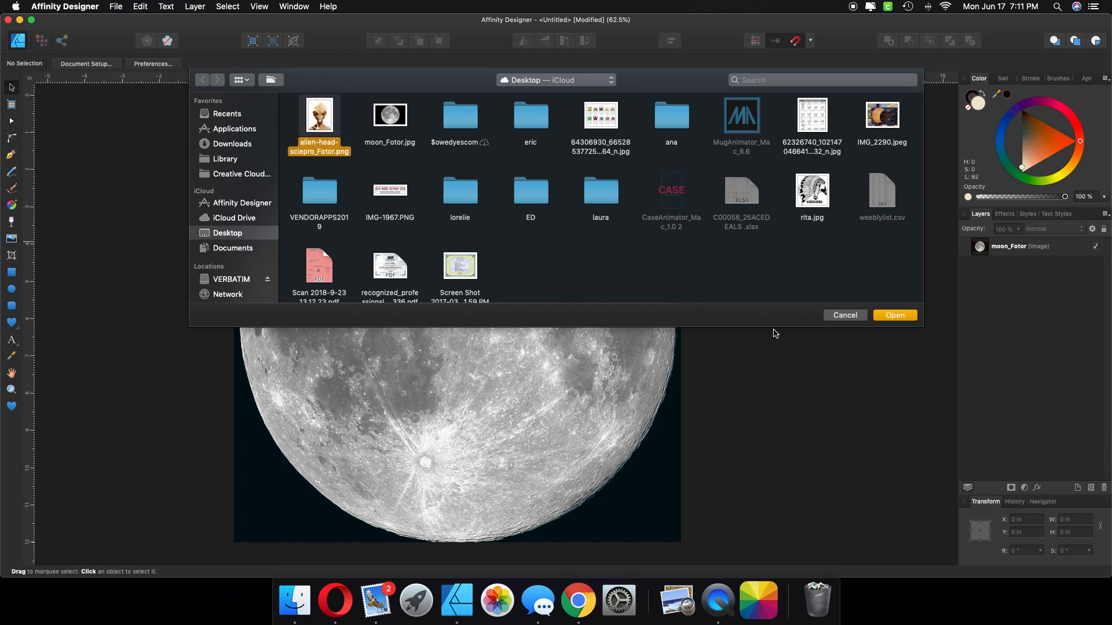
click(881, 318)
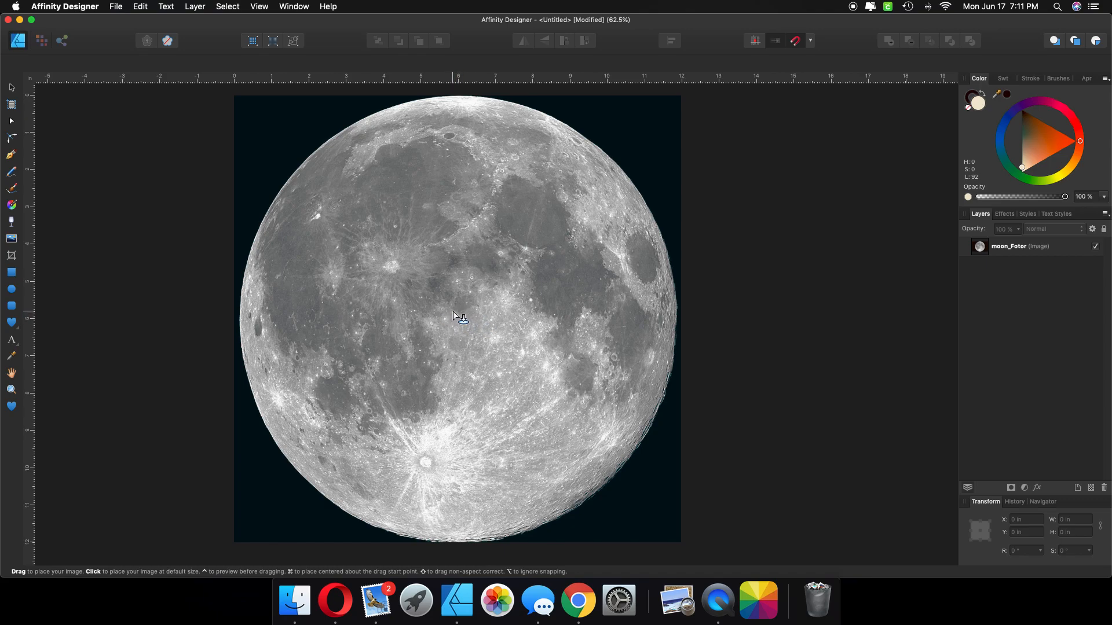
scroll(453, 314, left, 1)
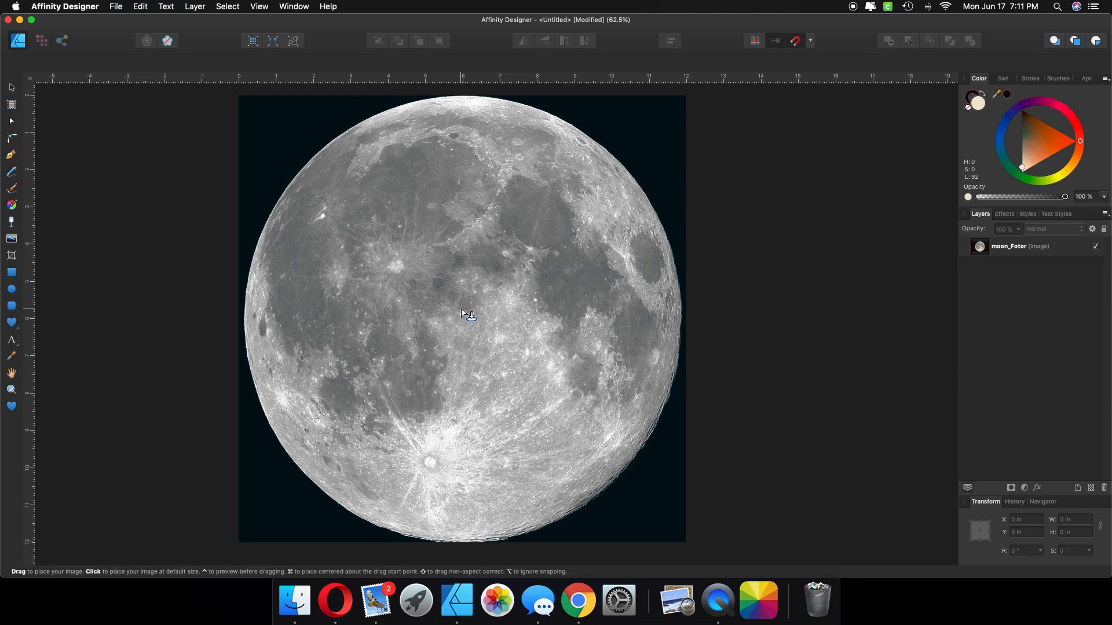
click(460, 307)
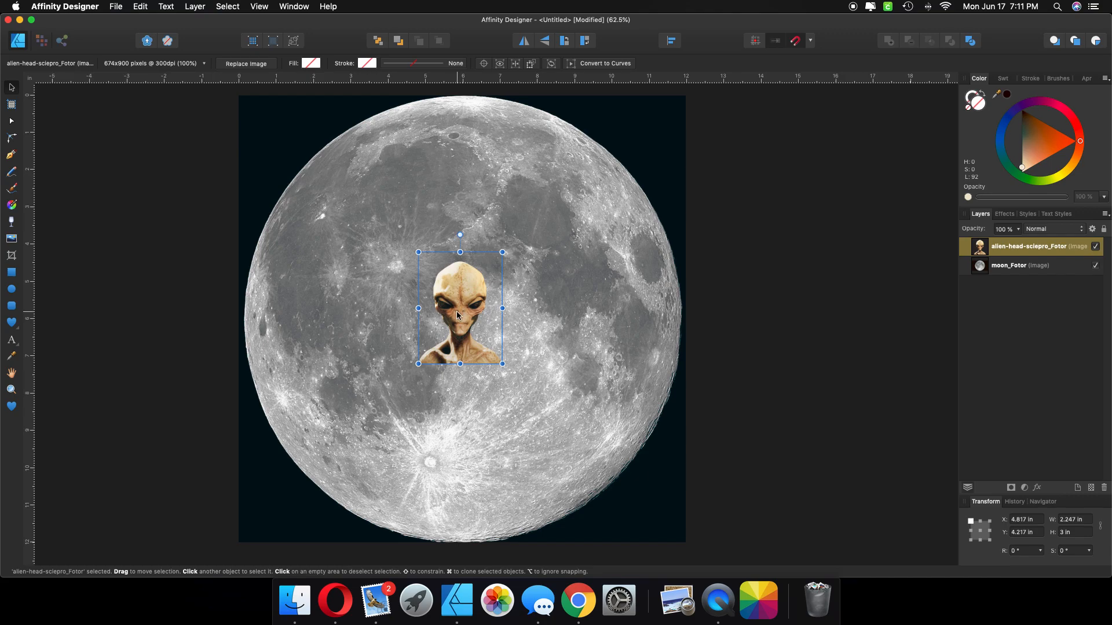
drag(420, 255, 315, 115)
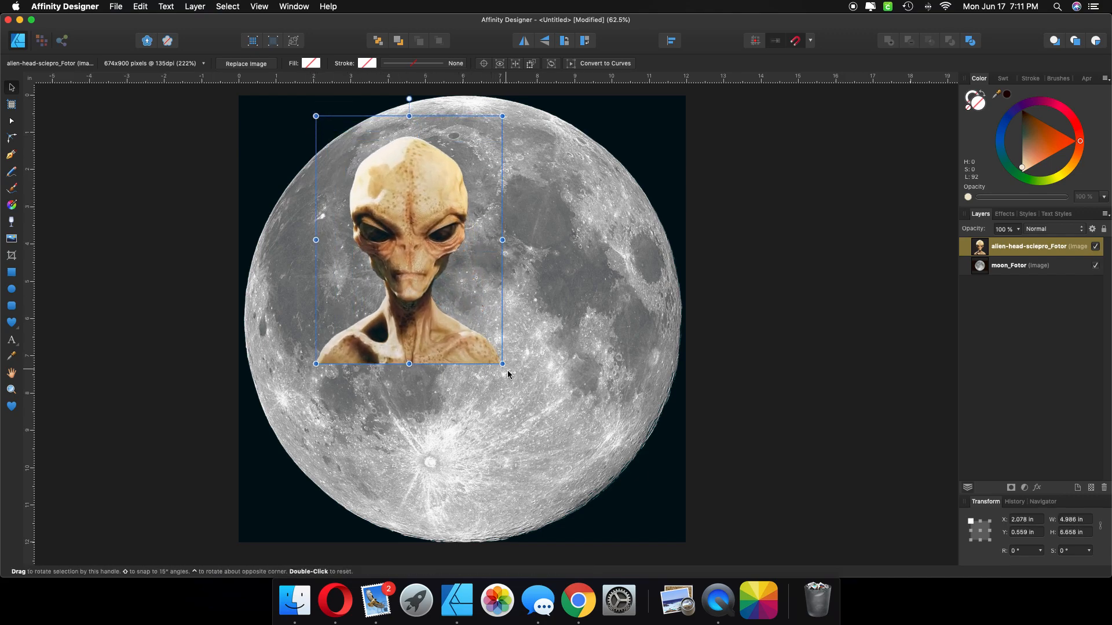
Step: Enlarge the alien image to about 7.42 in wide, centre it horizontally on the page, and stretch it upward to about 11.05 in tall
drag(502, 364, 633, 454)
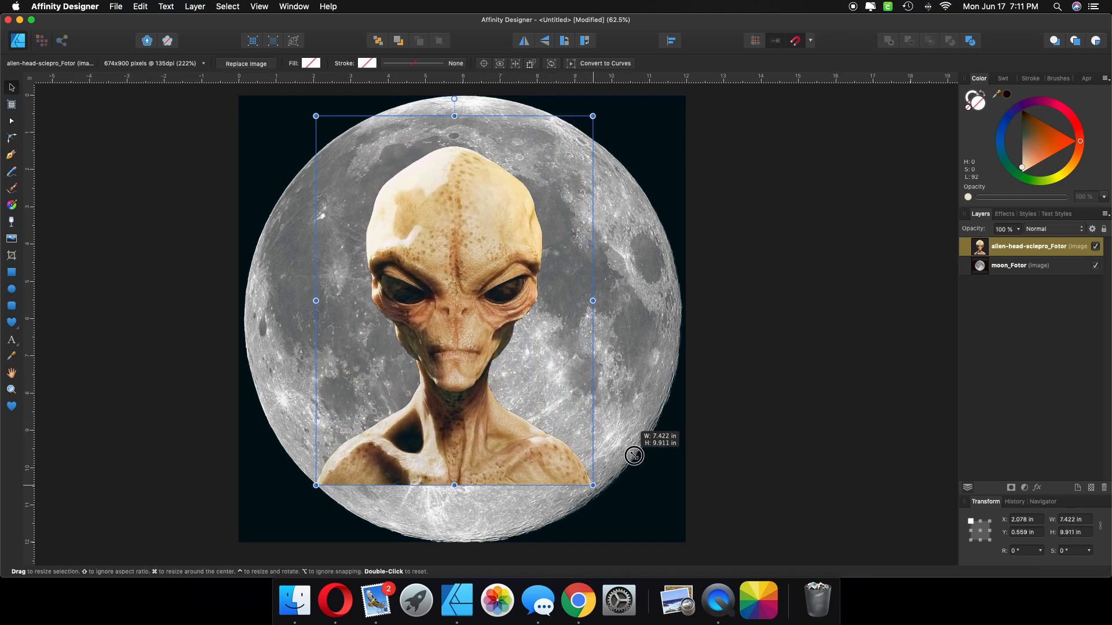
drag(487, 385, 490, 388)
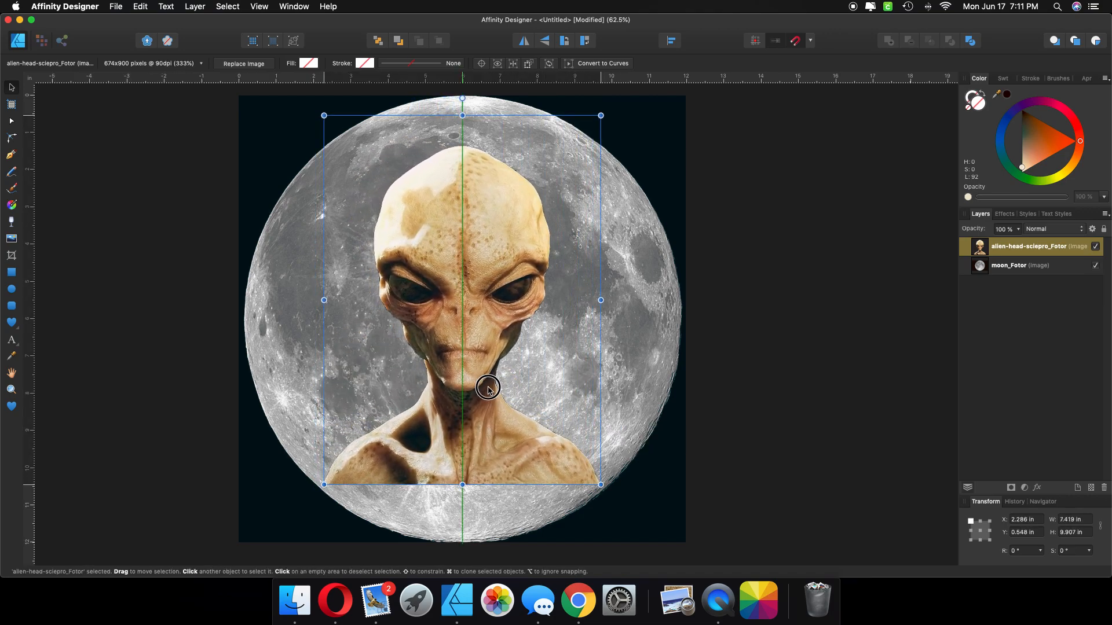
drag(463, 114, 460, 79)
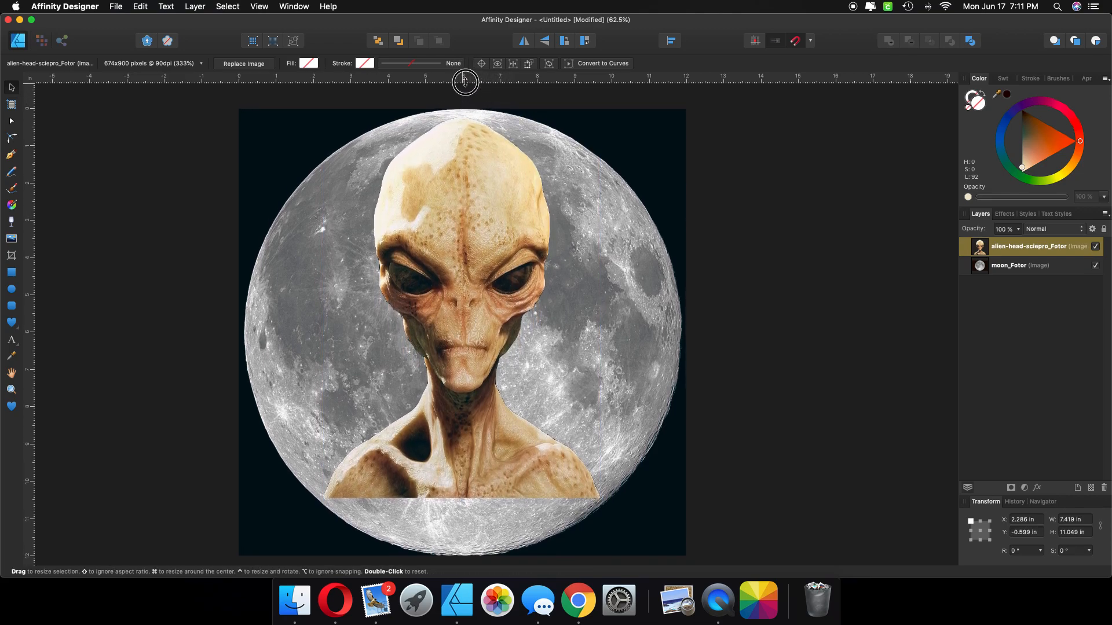
click(773, 350)
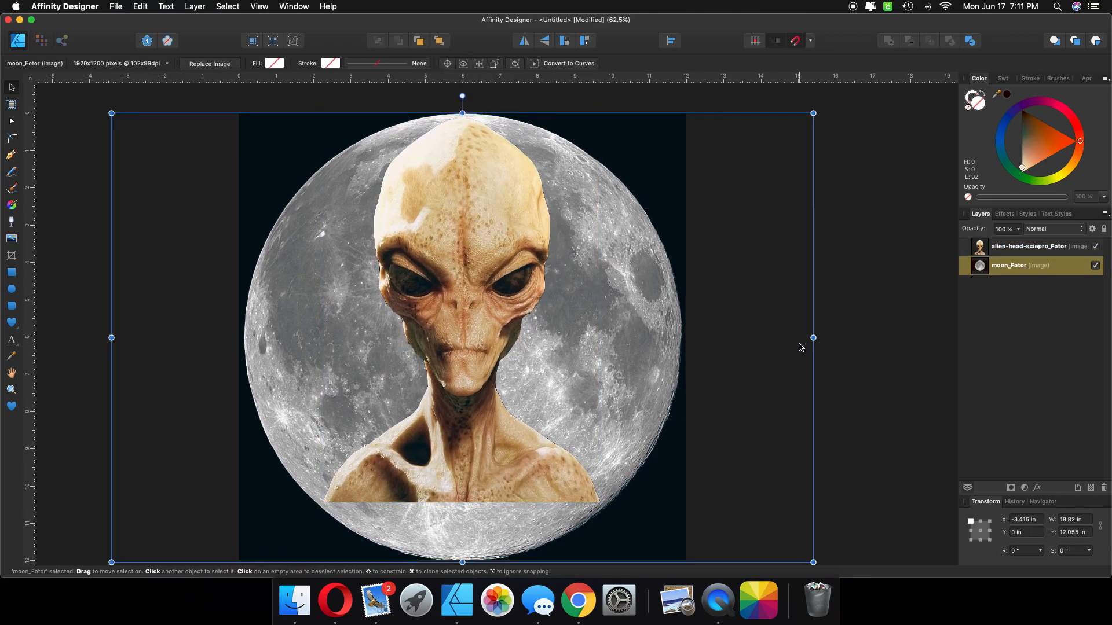
click(917, 329)
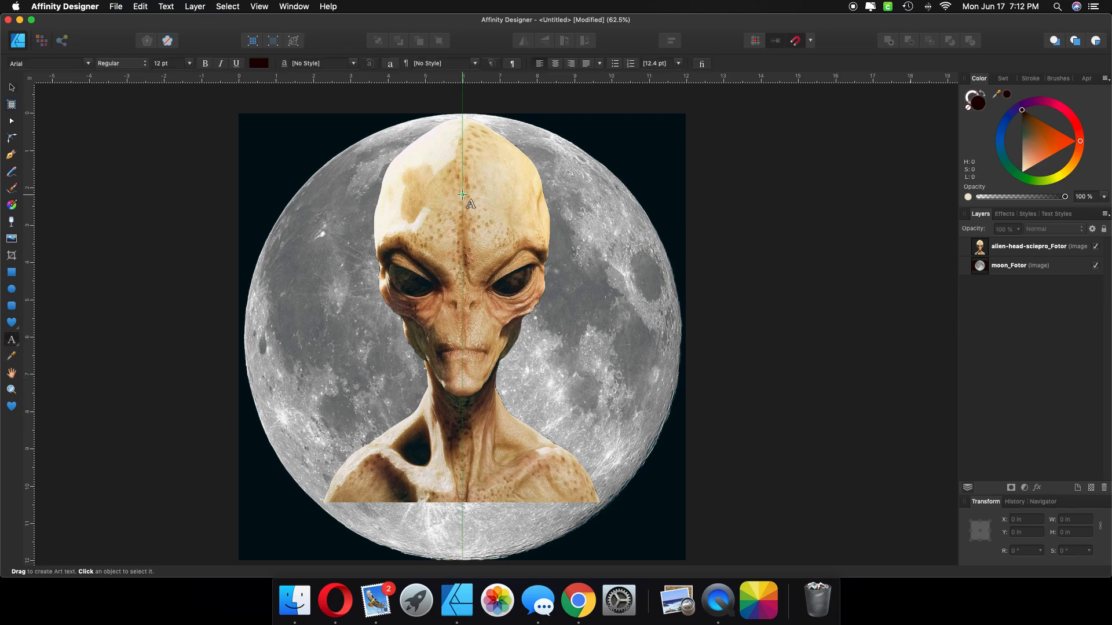
Step: Add the art text "ACES DEALS" in bold 24 pt Arial on the alien's forehead
click(462, 196)
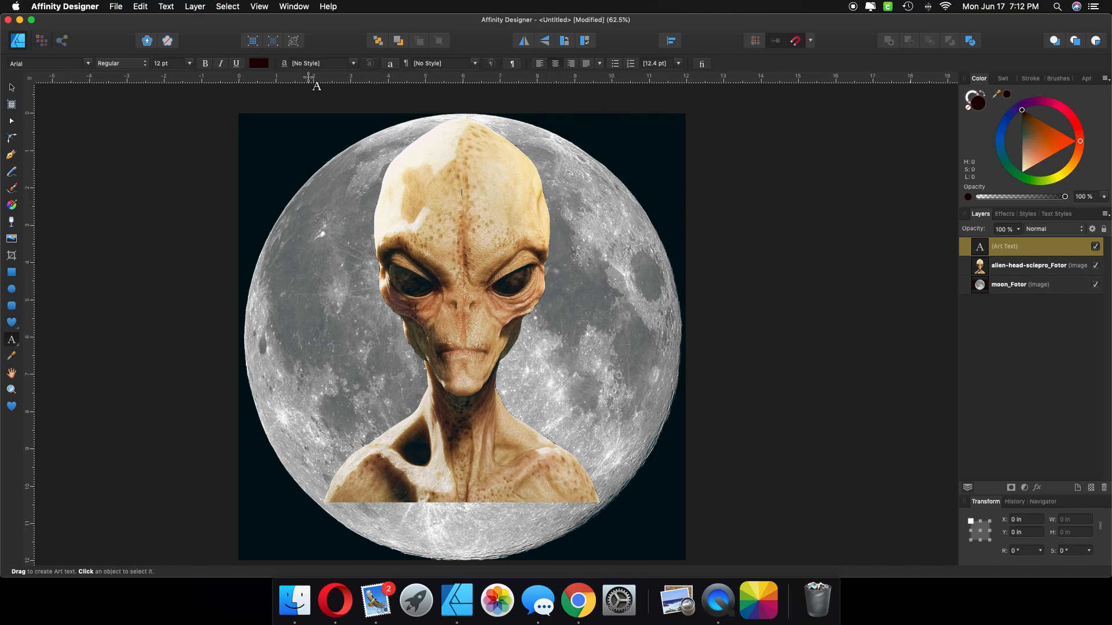
click(205, 64)
click(190, 65)
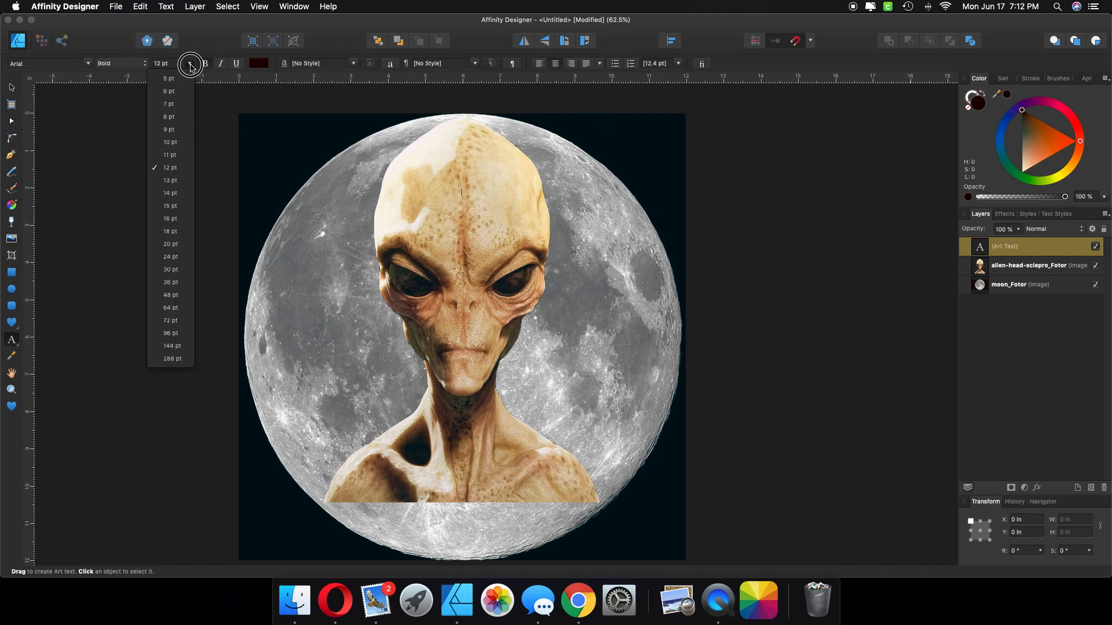
click(171, 257)
text(ACES DEALS)
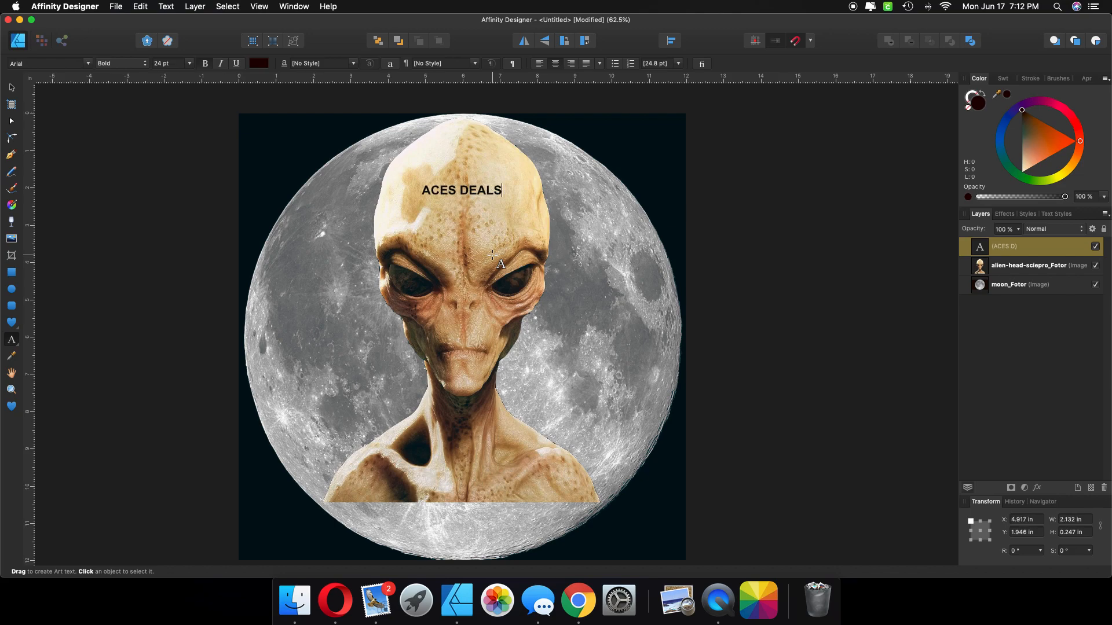
key(Escape)
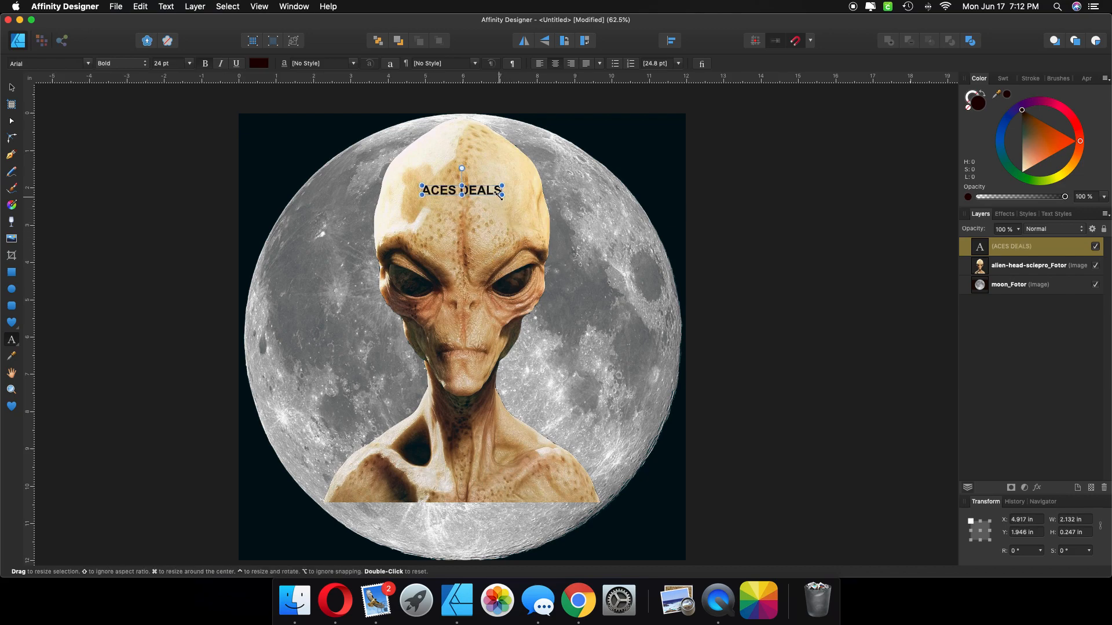
Step: Enlarge the "ACES DEALS" text on both sides to about 3.28 by 0.38 in across the forehead, and deselect it
drag(501, 194, 524, 197)
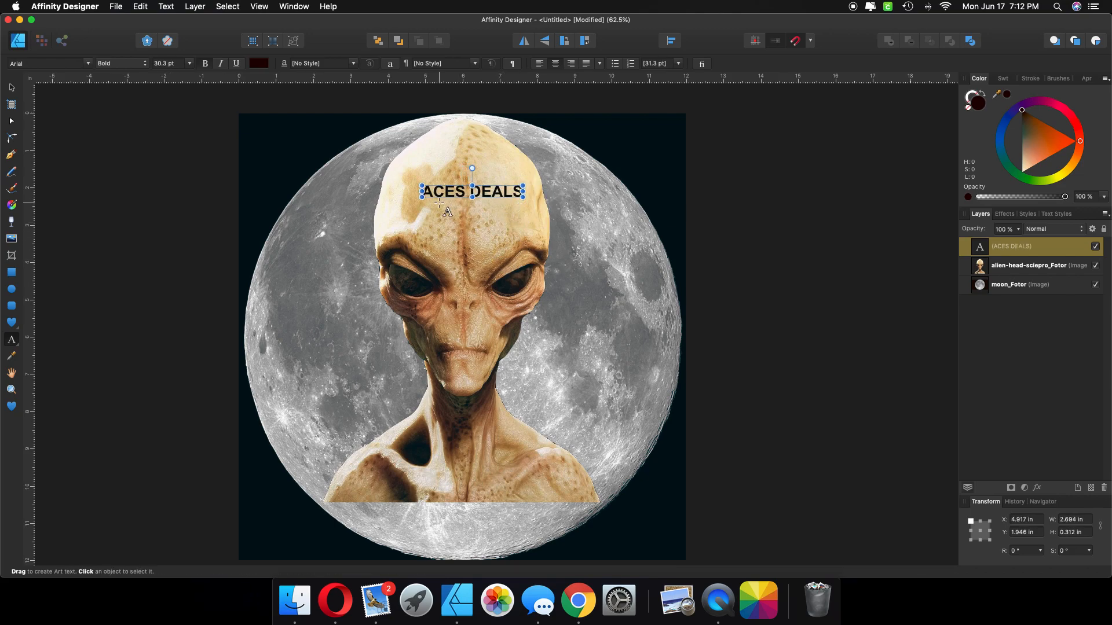
drag(420, 197, 400, 198)
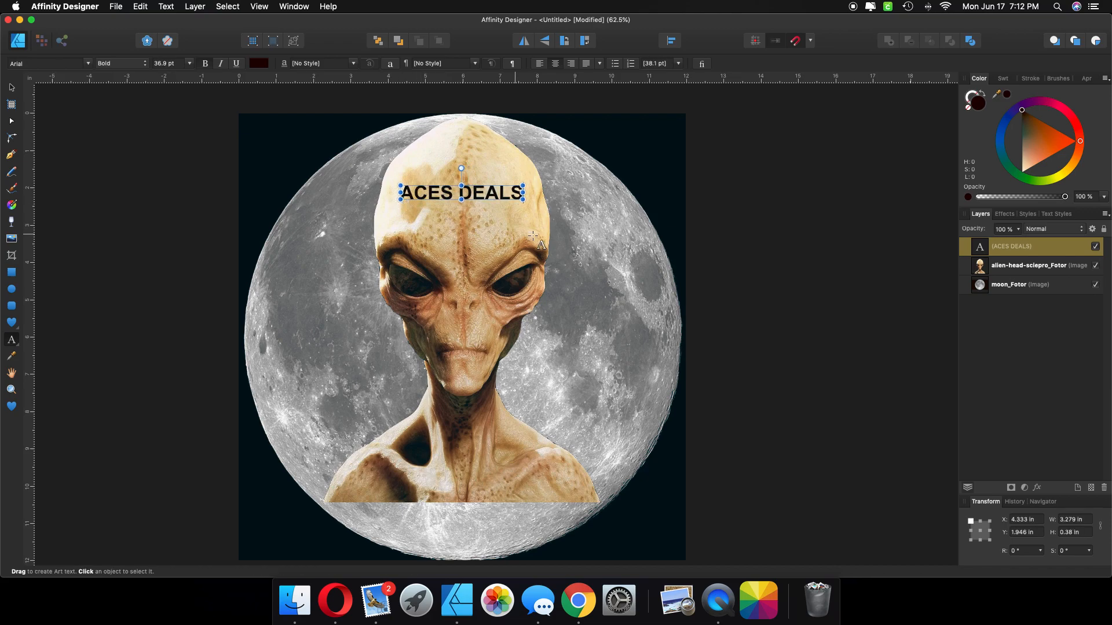
click(585, 233)
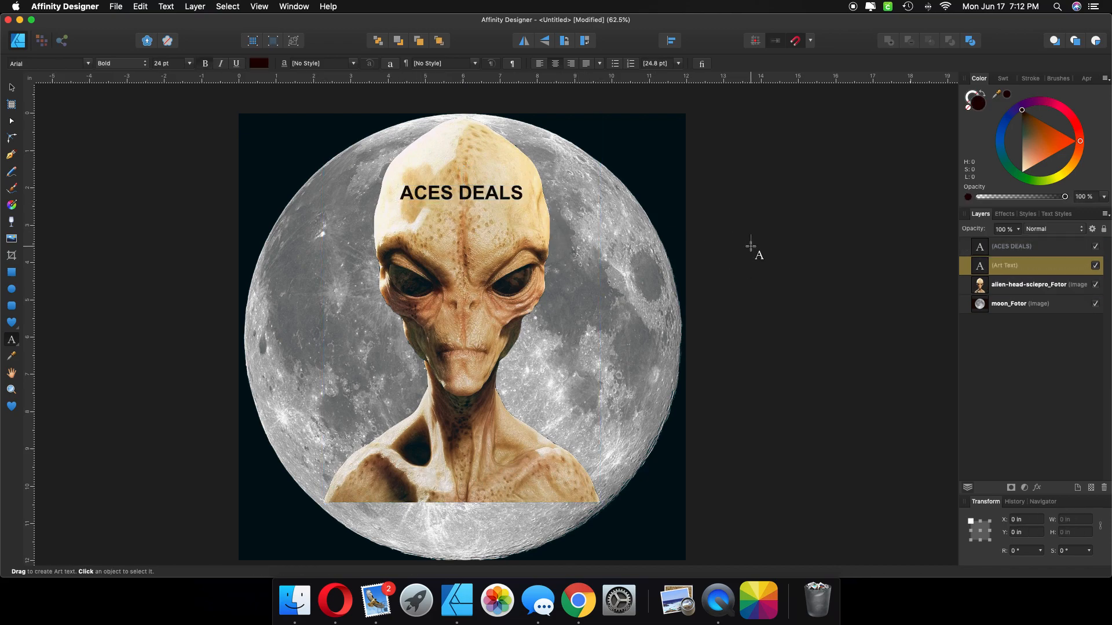
click(11, 87)
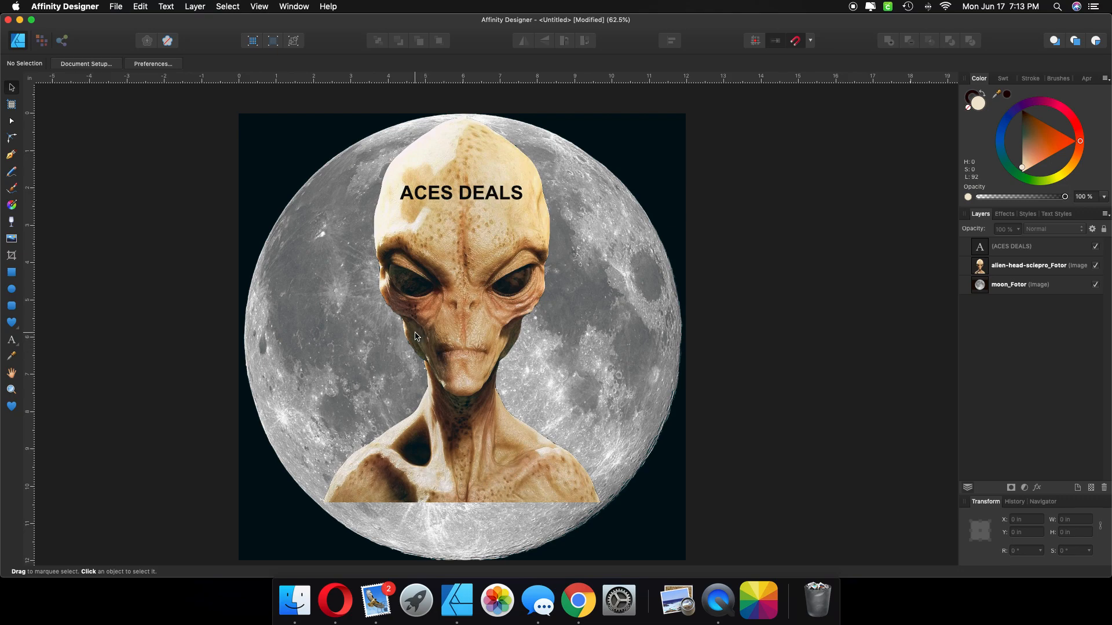
Step: Minimize the design, switch to Inpaint 7, and open alien-head-sciepro_Fotor.png from the Desktop
click(20, 19)
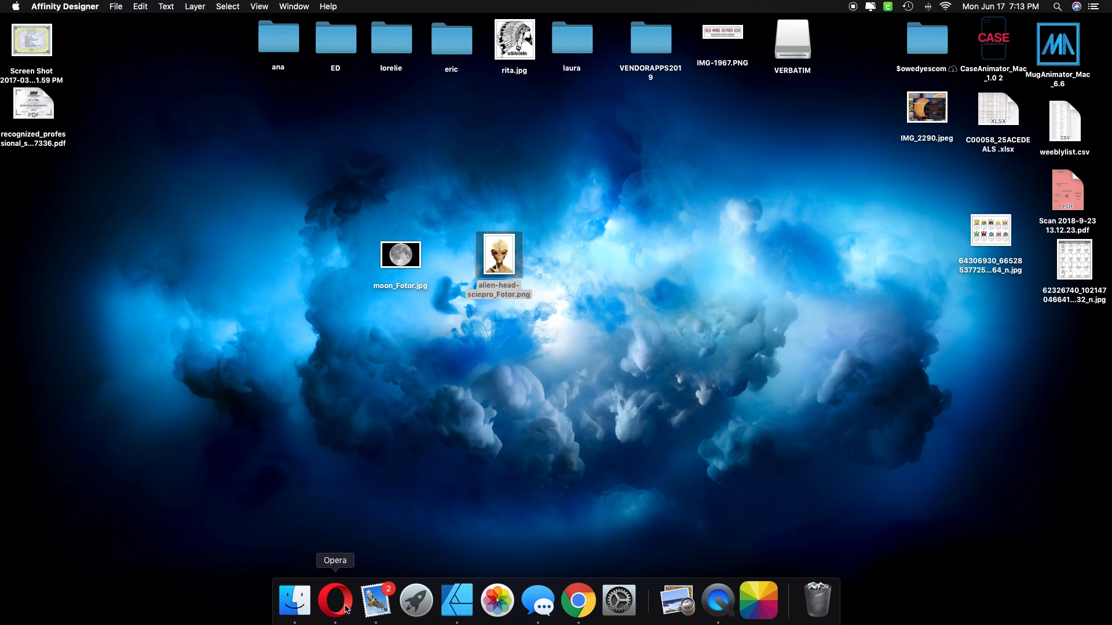
click(416, 603)
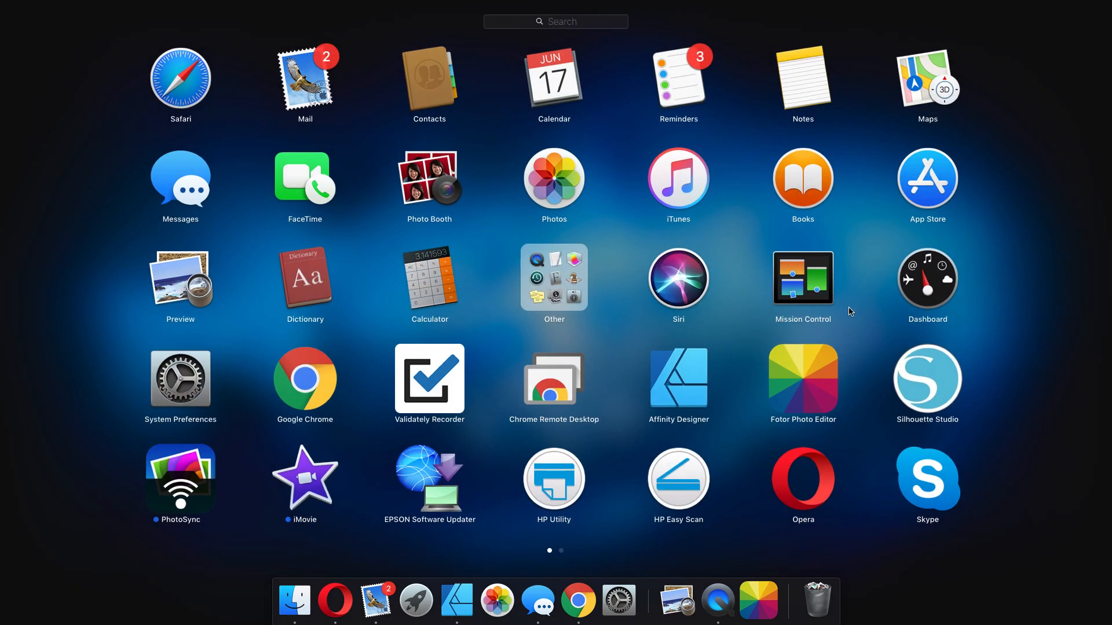
scroll(755, 314, right, 3)
click(804, 181)
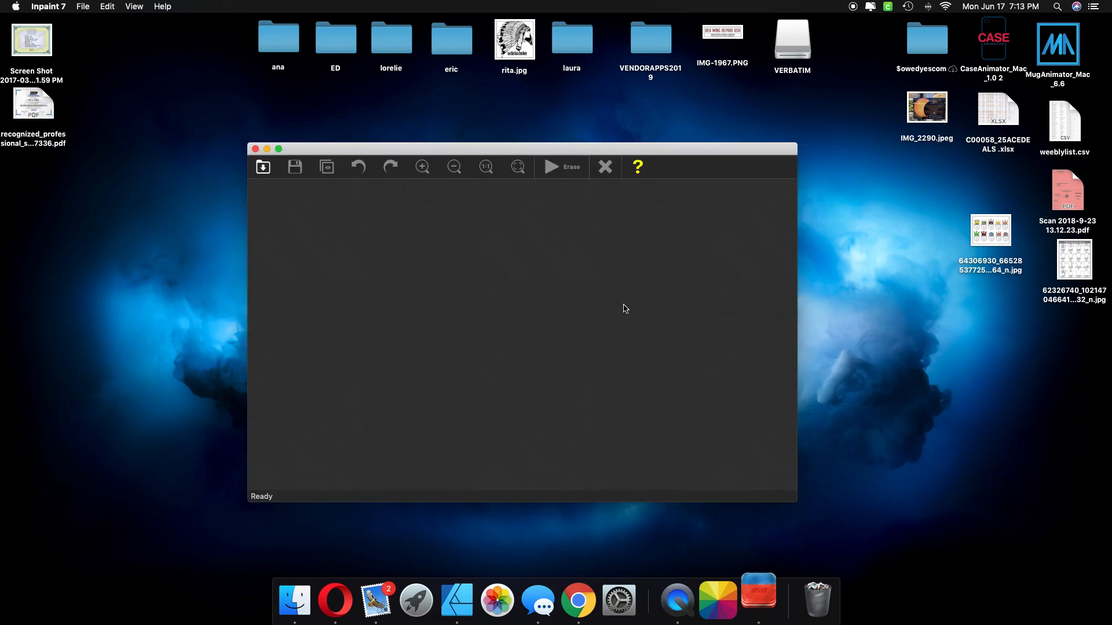
click(264, 168)
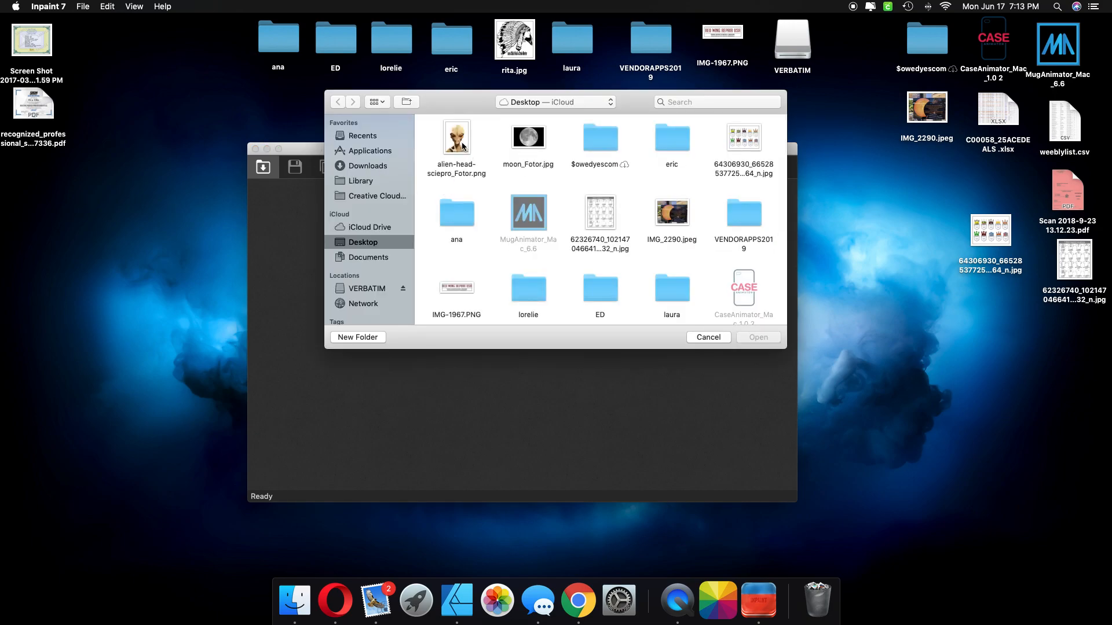
click(462, 147)
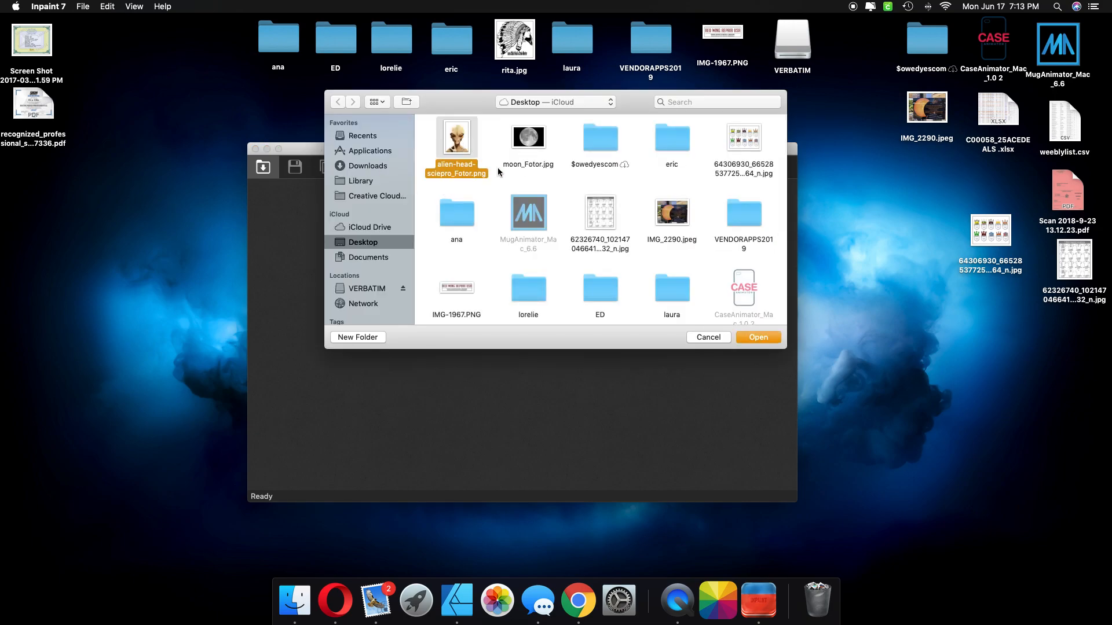
click(755, 338)
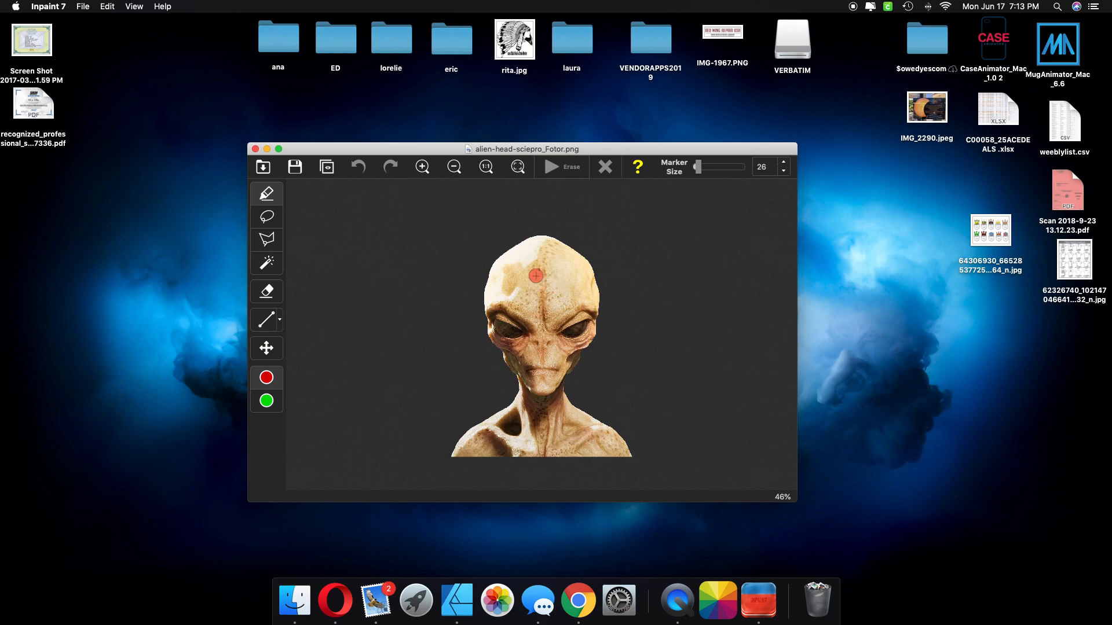
Step: Try to erase the alien's shoulders and chest in two marked passes, and close the image without saving
drag(500, 313, 508, 319)
mouse_move(476, 432)
mouse_down()
mouse_move(542, 445)
mouse_move(597, 427)
mouse_move(629, 454)
mouse_move(454, 455)
mouse_move(469, 439)
mouse_move(606, 442)
mouse_move(592, 444)
mouse_up()
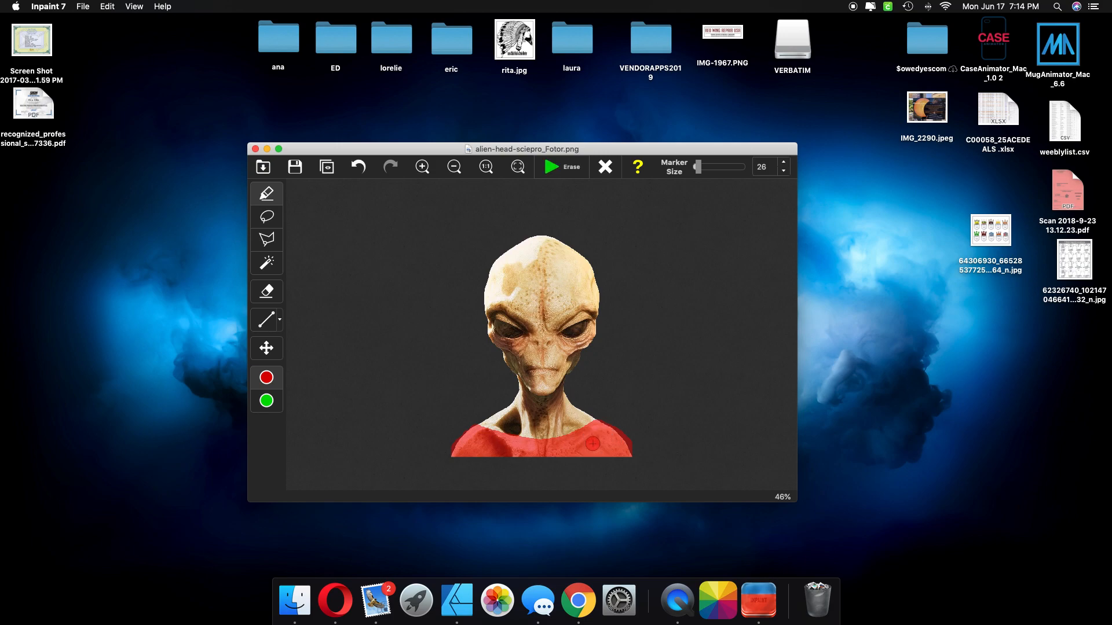
click(549, 169)
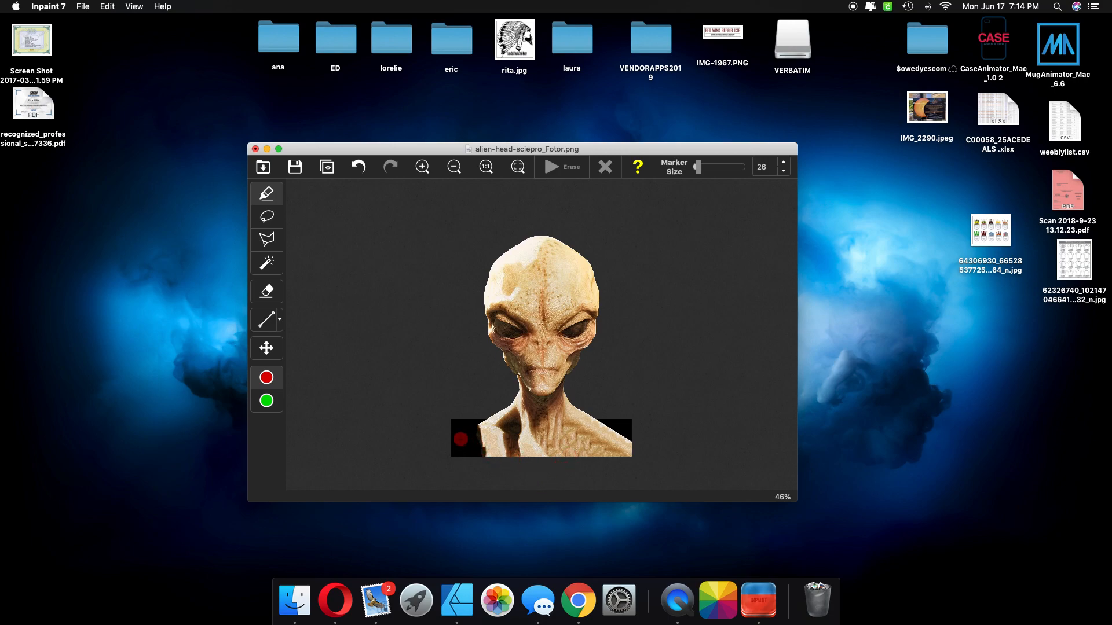
mouse_move(475, 428)
mouse_down()
mouse_move(496, 447)
mouse_move(524, 448)
mouse_move(586, 425)
mouse_move(627, 451)
mouse_move(480, 449)
mouse_move(606, 442)
mouse_move(574, 452)
mouse_up()
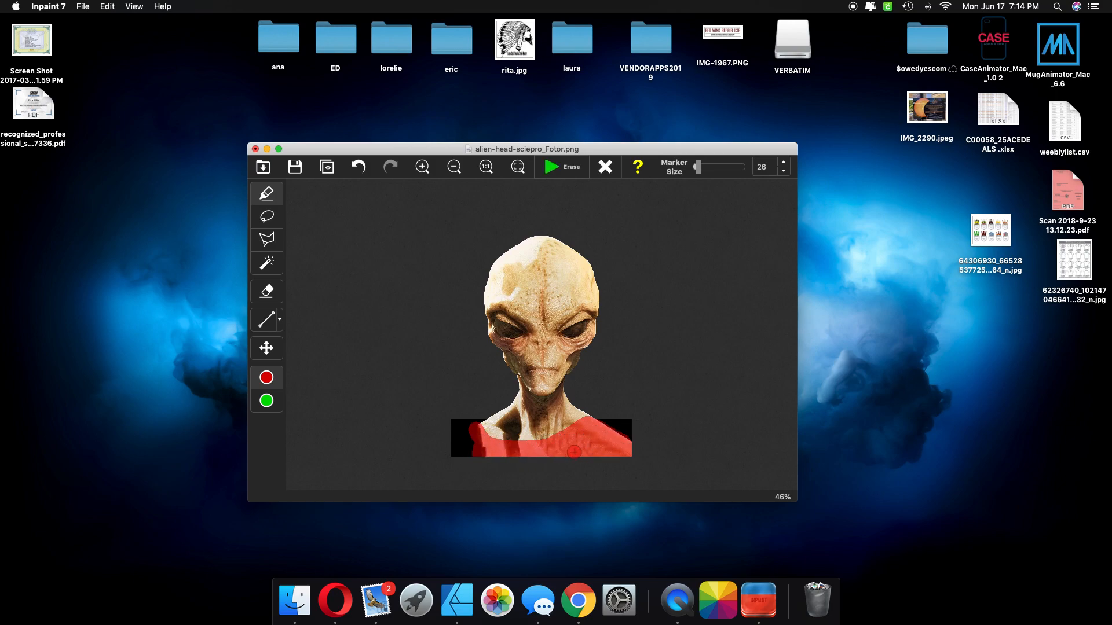
click(555, 169)
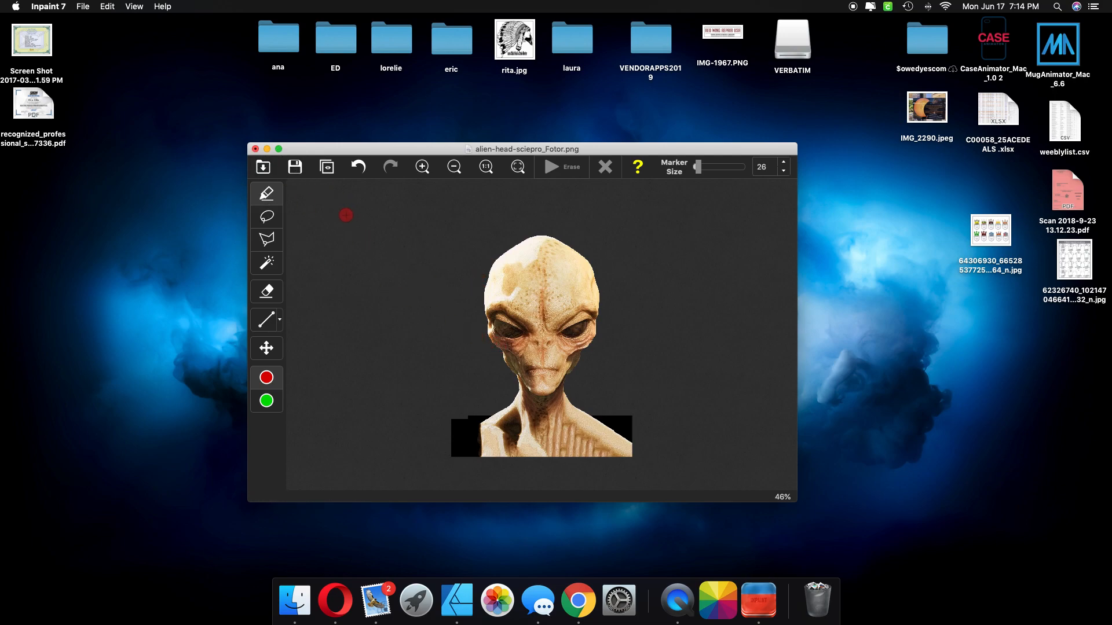
click(255, 150)
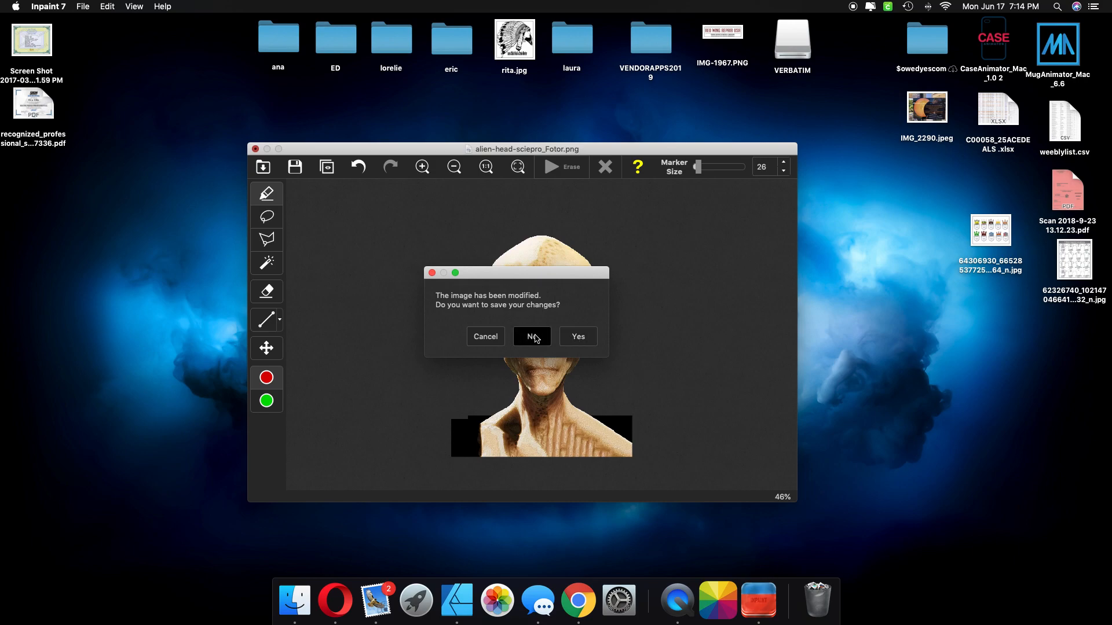
click(535, 339)
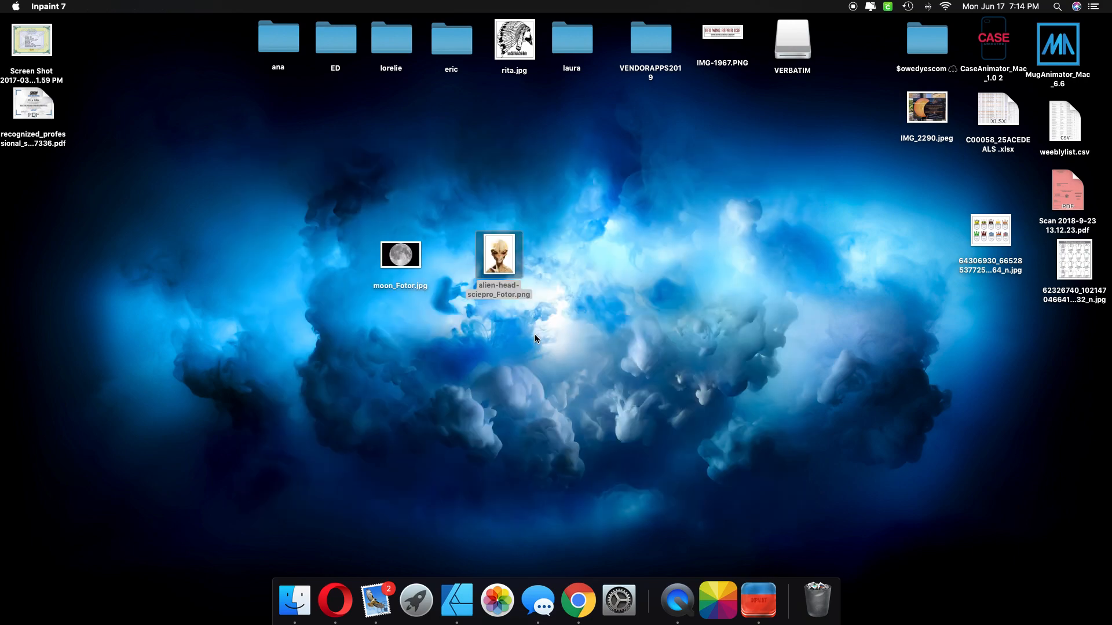
Step: Restore alien-head-sciepro.jpg from the Trash to the Desktop and place it below the other files near the screen edge
click(811, 593)
drag(277, 227, 725, 228)
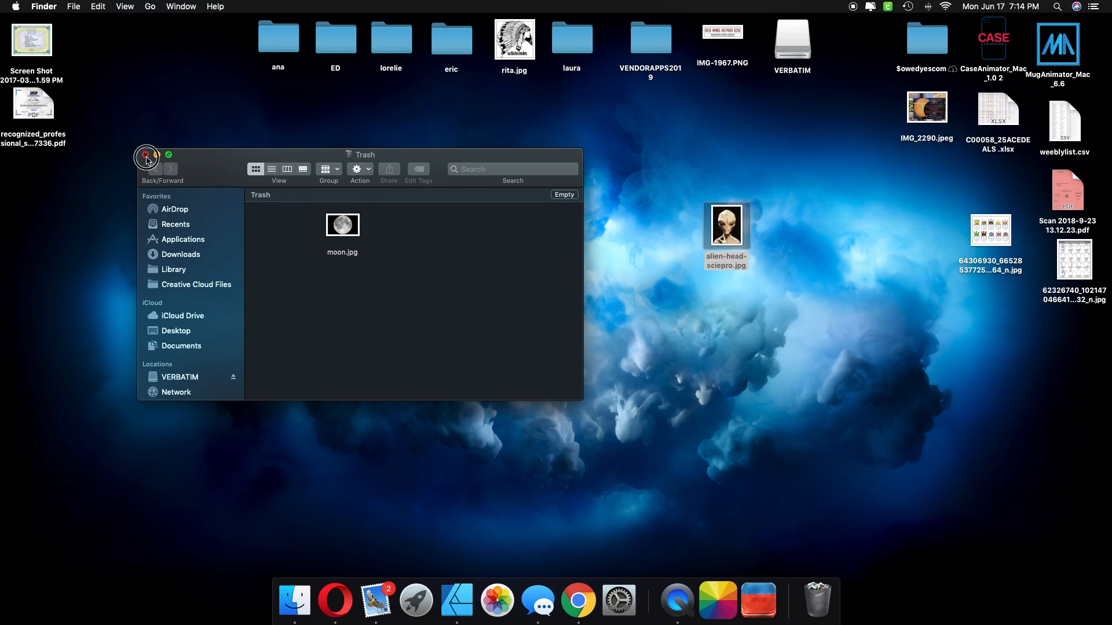
click(146, 156)
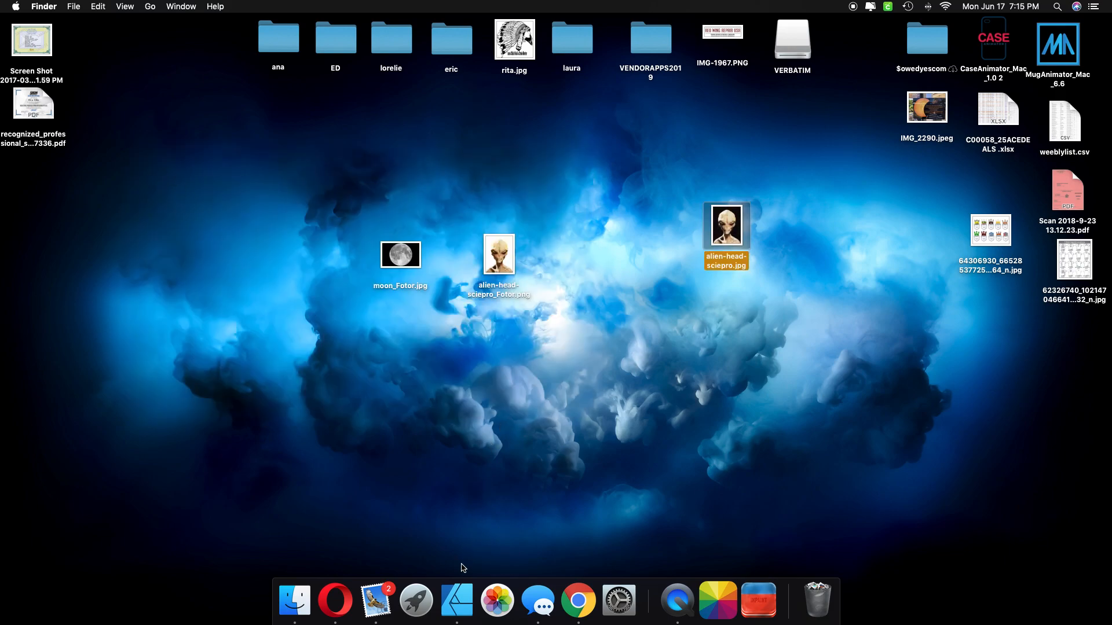
click(718, 596)
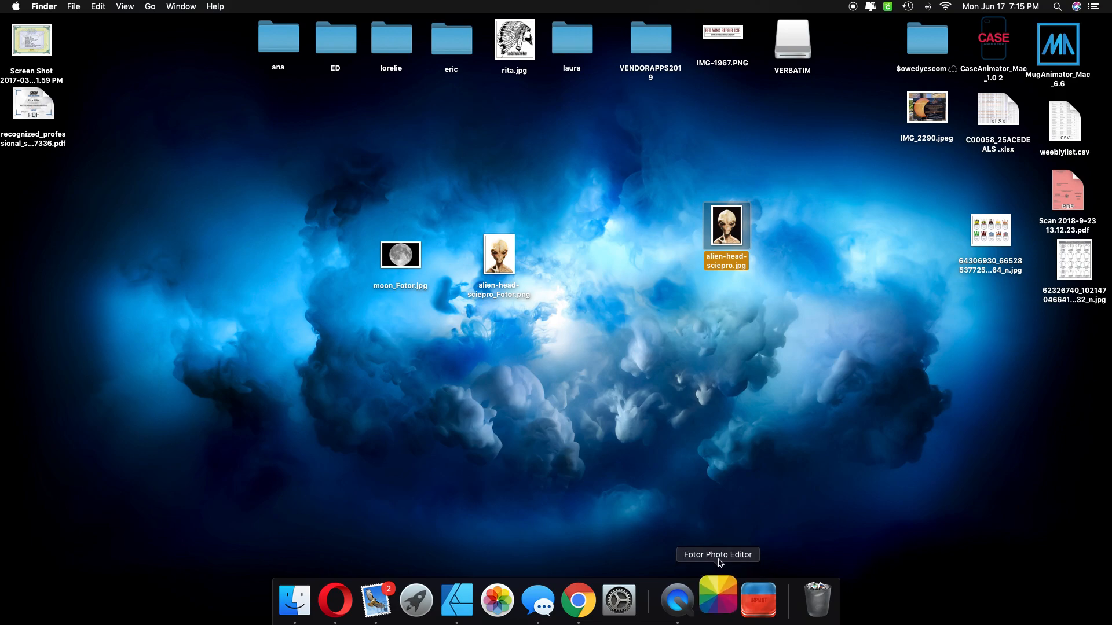
drag(724, 255, 1047, 381)
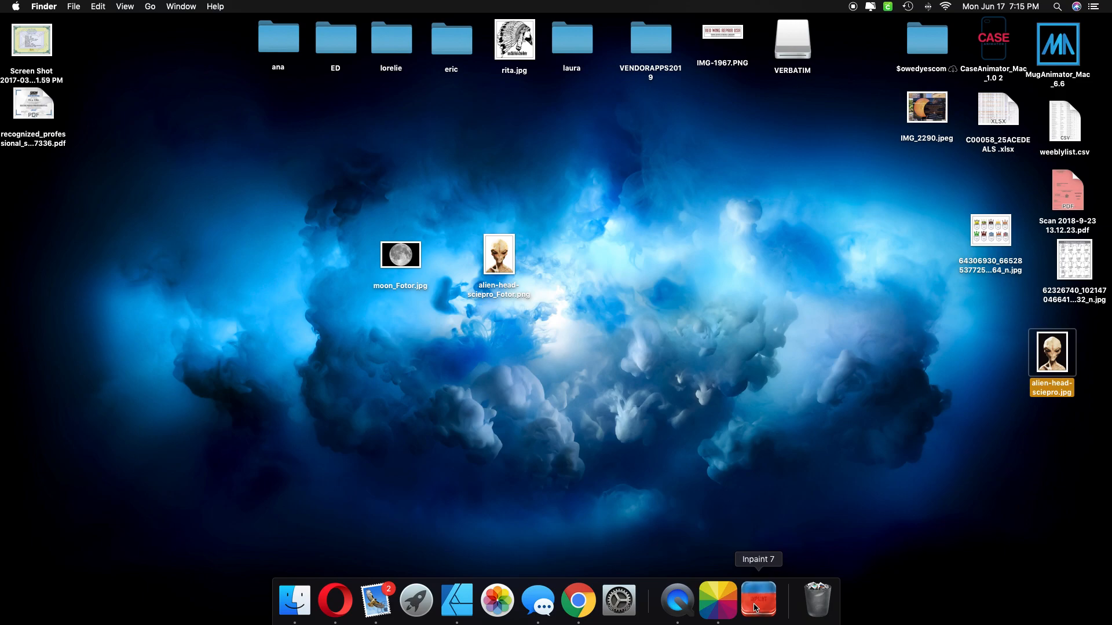
Step: Switch back to Inpaint 7 and open the original alien-head-sciepro.jpg from the Desktop
click(755, 602)
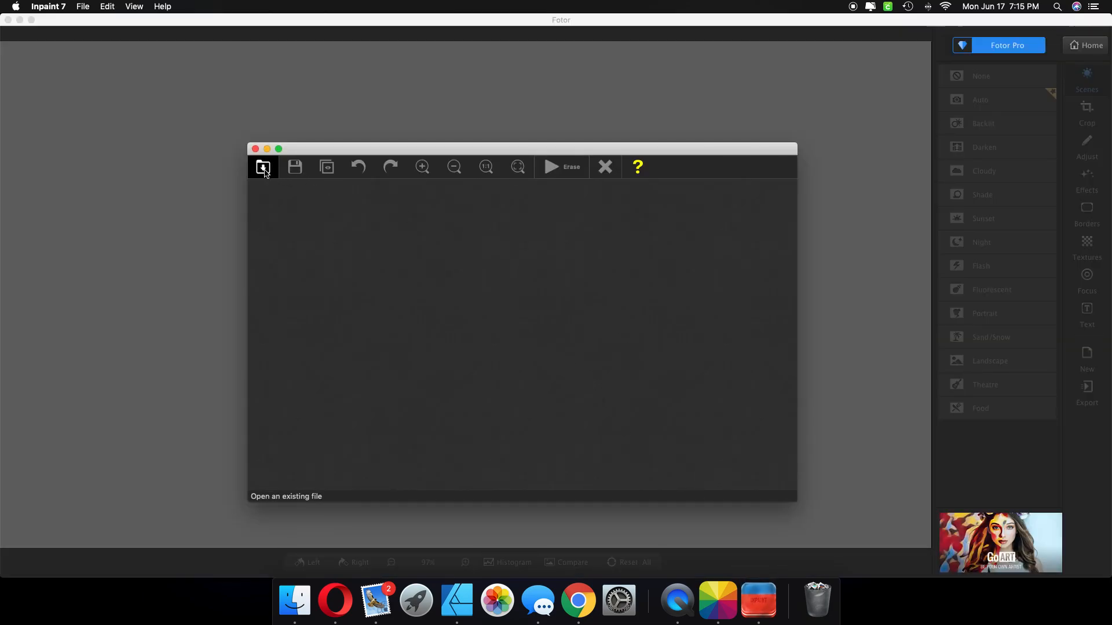
click(263, 168)
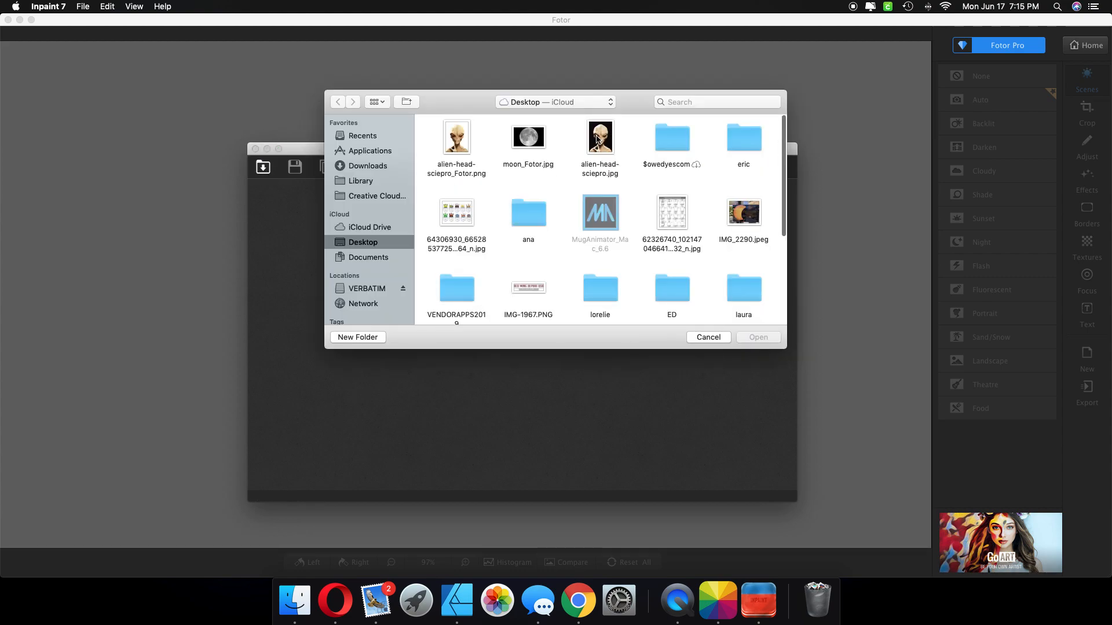
click(597, 139)
click(758, 340)
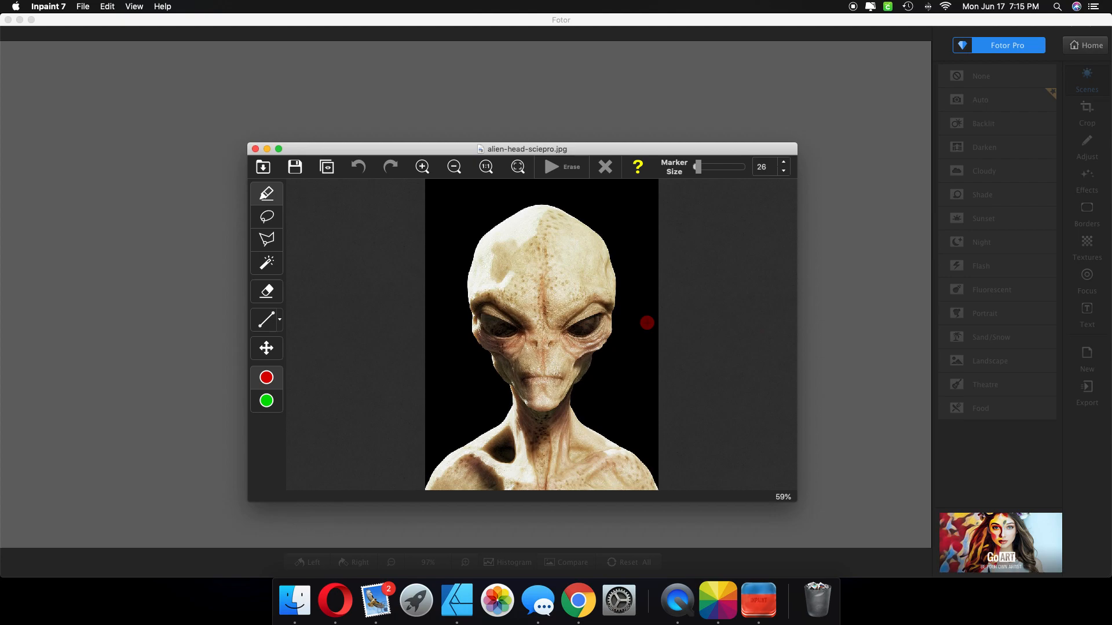
Step: Mark and erase the alien's shoulders and chest in two successive passes
drag(469, 447, 518, 461)
mouse_move(556, 463)
mouse_down()
mouse_move(604, 444)
mouse_move(646, 468)
mouse_move(653, 488)
mouse_move(429, 492)
mouse_move(465, 452)
mouse_move(442, 477)
mouse_move(615, 461)
mouse_move(639, 477)
mouse_move(455, 482)
mouse_move(606, 473)
mouse_up()
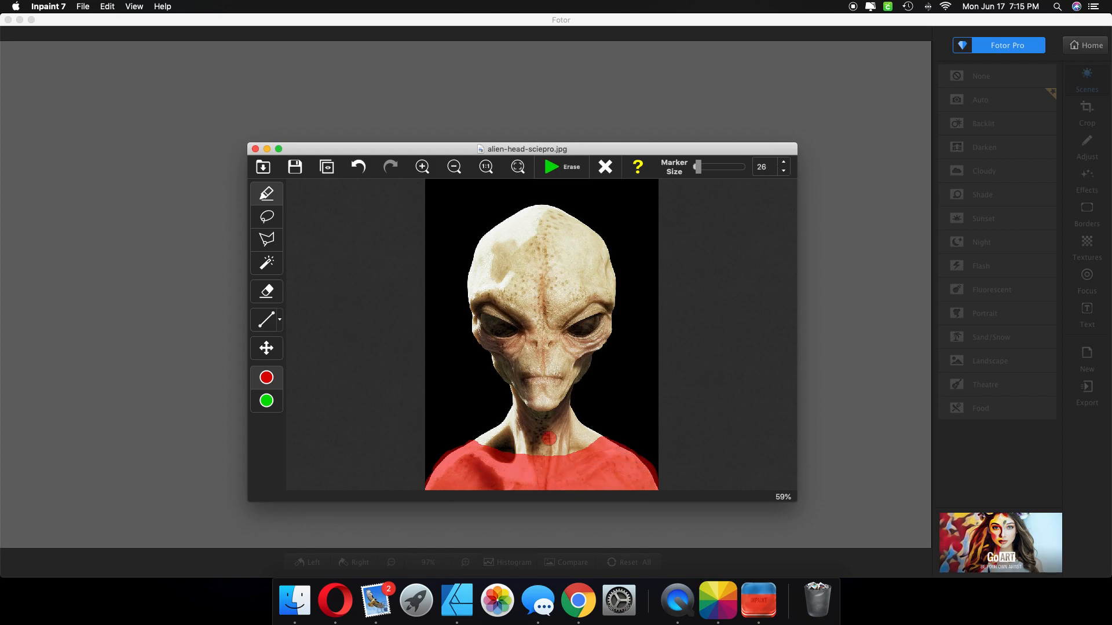
click(551, 169)
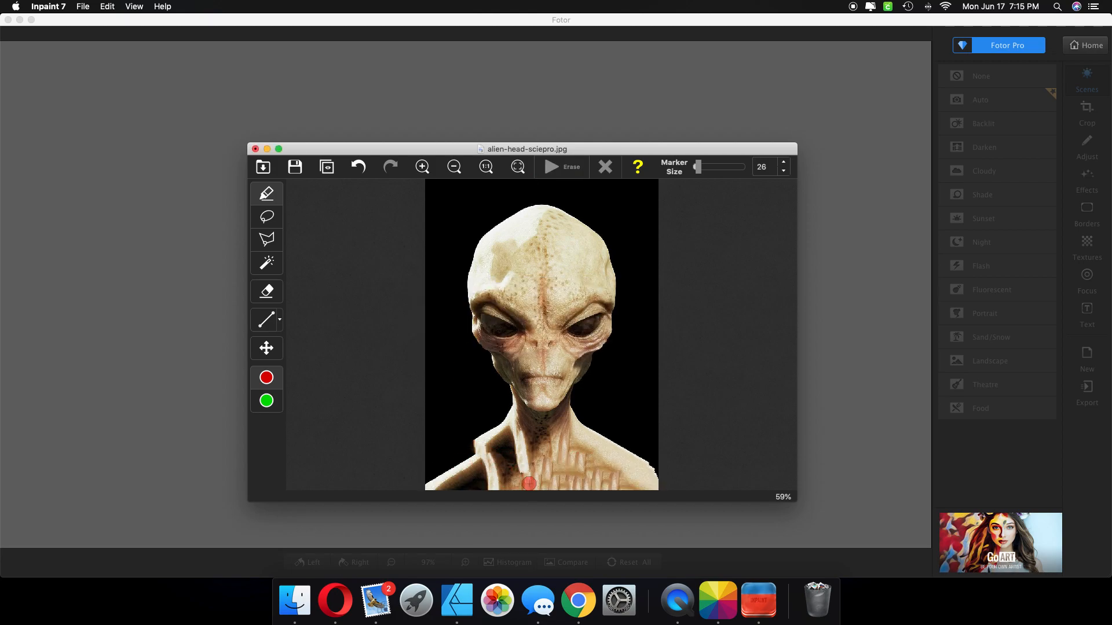
mouse_move(480, 458)
mouse_down()
mouse_move(579, 455)
mouse_move(599, 442)
mouse_move(652, 479)
mouse_move(432, 484)
mouse_move(479, 462)
mouse_move(462, 471)
mouse_move(616, 484)
mouse_move(638, 474)
mouse_move(610, 459)
mouse_move(486, 469)
mouse_move(617, 471)
mouse_move(563, 466)
mouse_move(560, 476)
mouse_up()
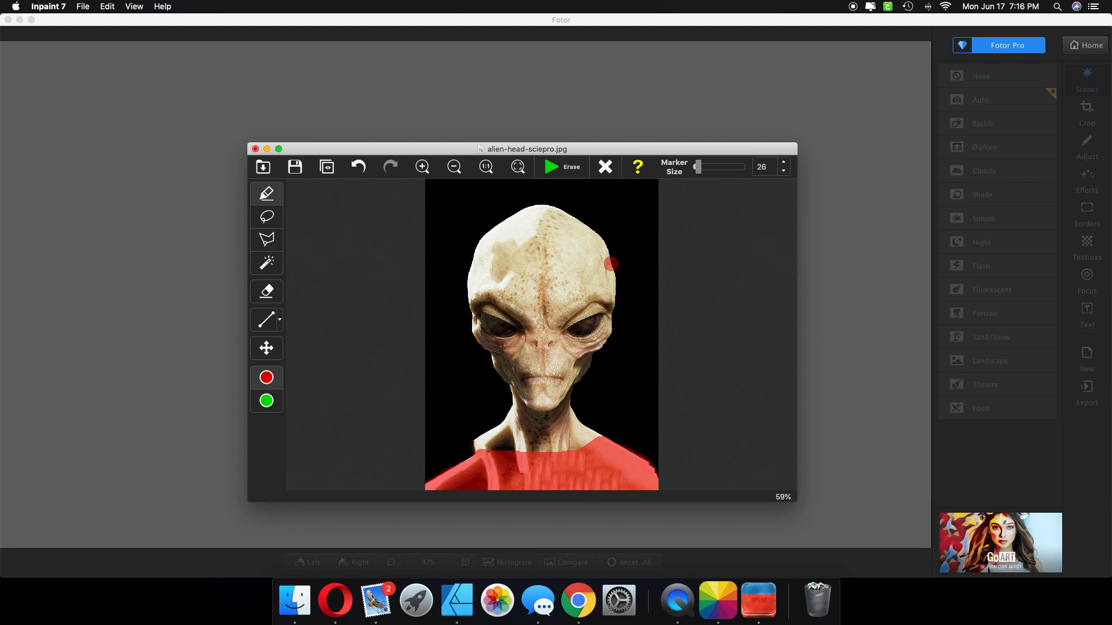
click(552, 168)
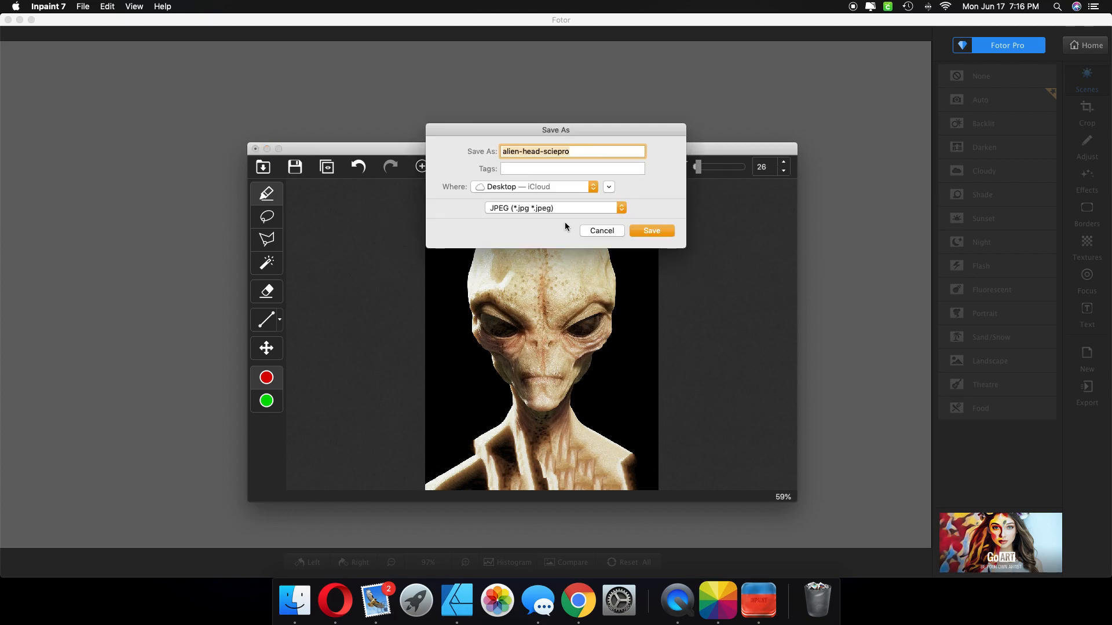
Step: Save the result over alien-head-sciepro on the Desktop as a JPEG at quality 100, and close the image
click(654, 231)
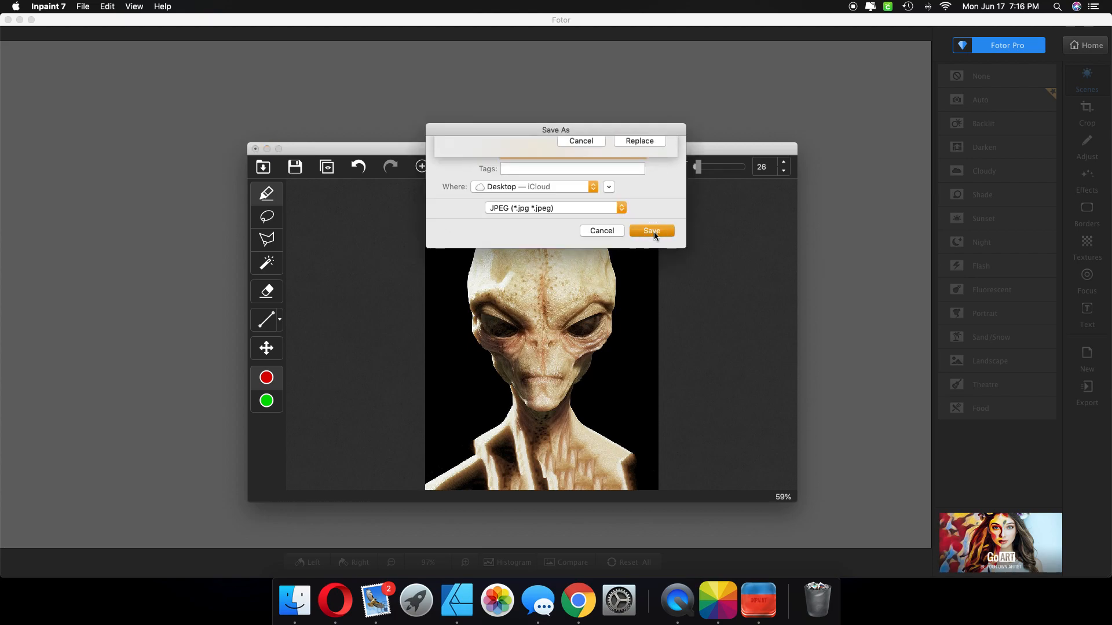
click(631, 208)
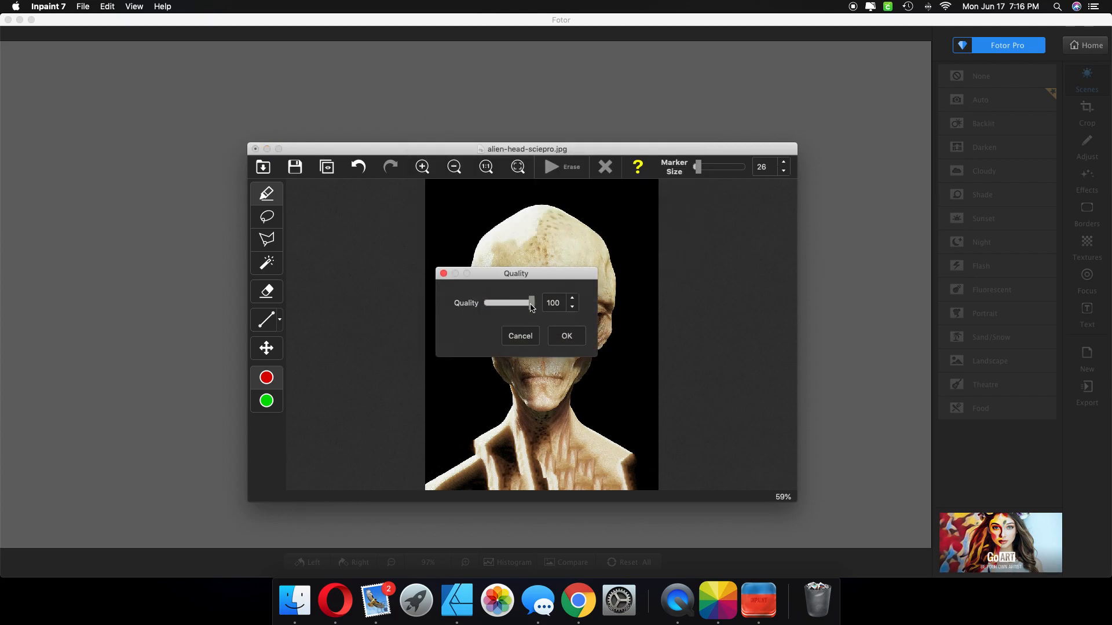
click(571, 336)
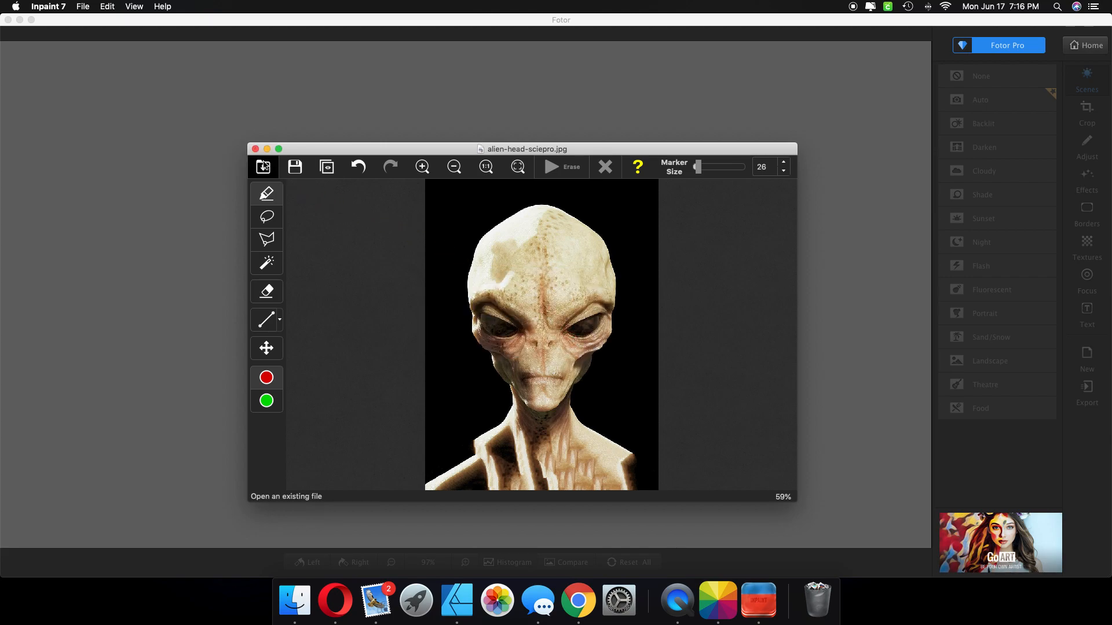
click(255, 150)
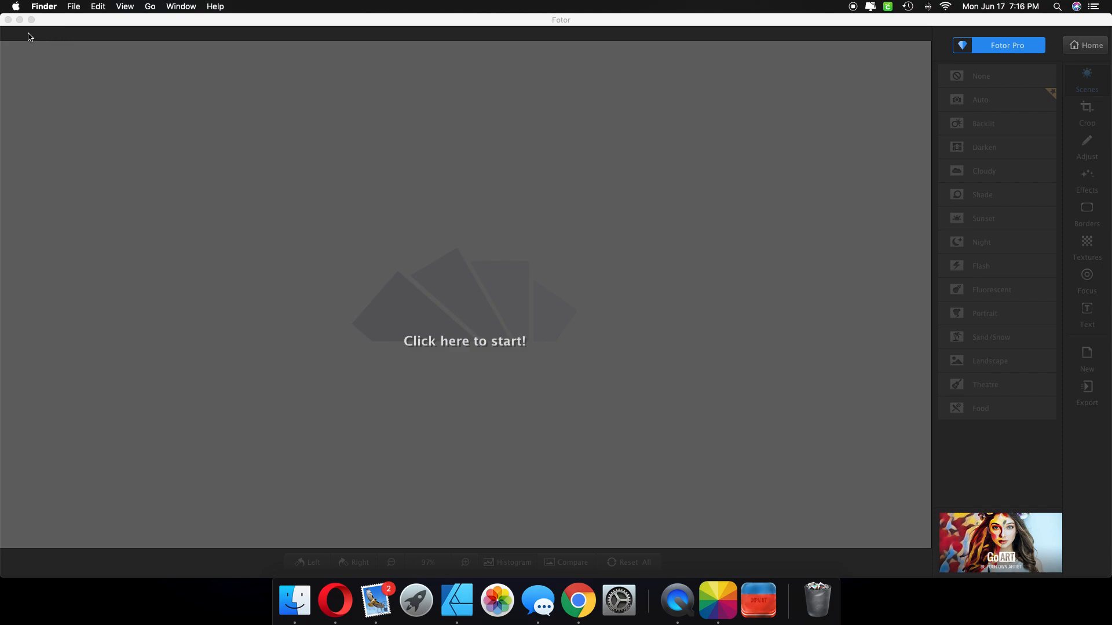
Step: Close Fotor, move alien-head-sciepro.jpg toward the middle of the Desktop, and open it in Preview in a centred window
click(8, 20)
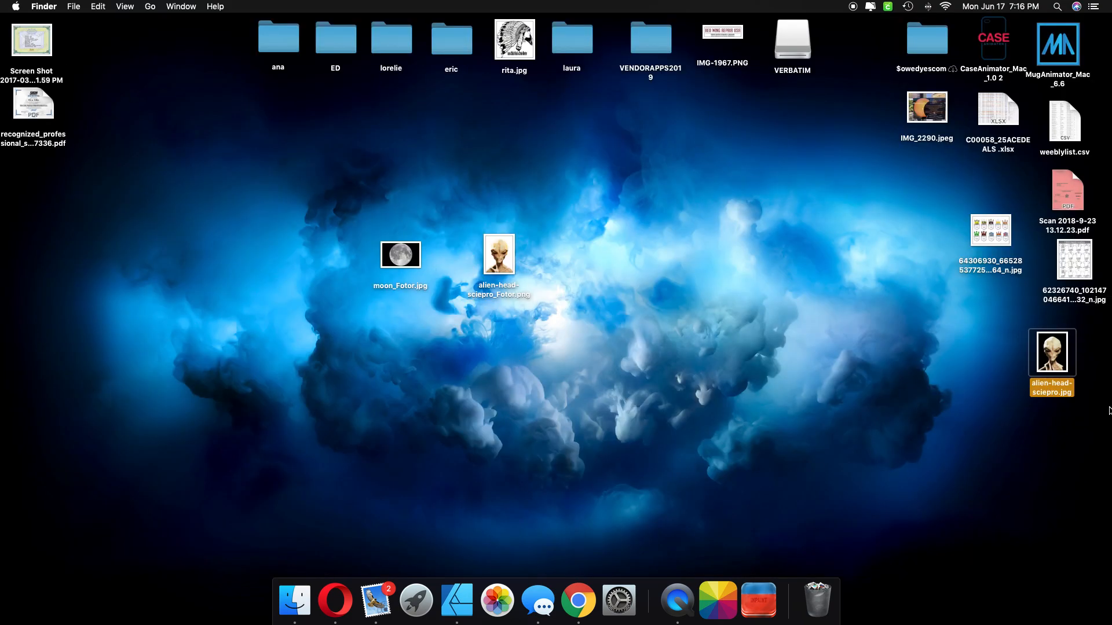
drag(1058, 365, 632, 327)
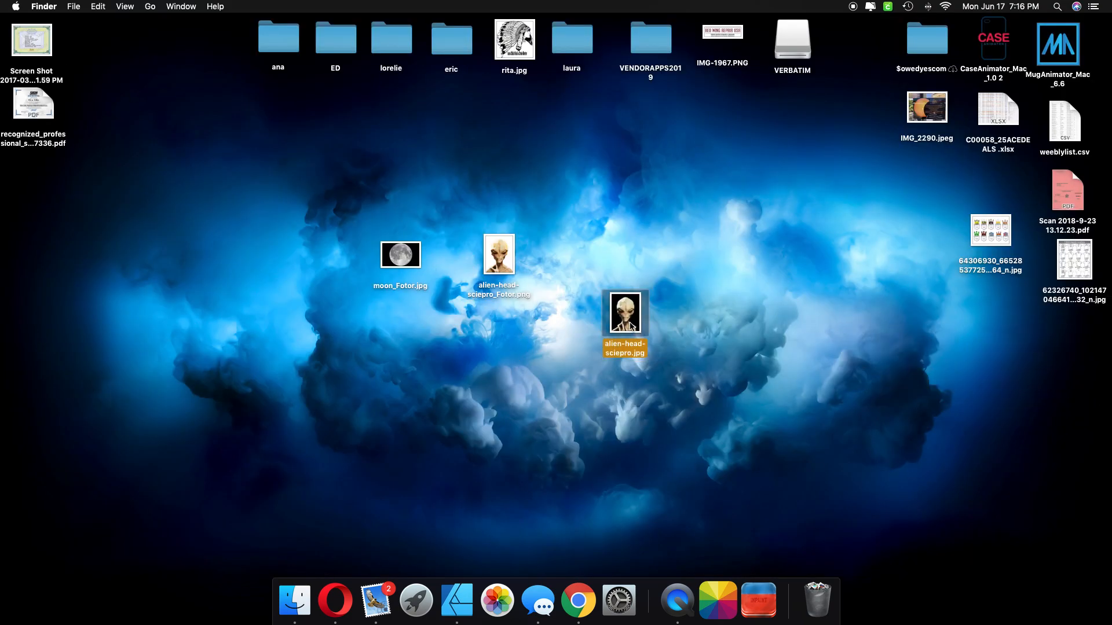
double_click(631, 327)
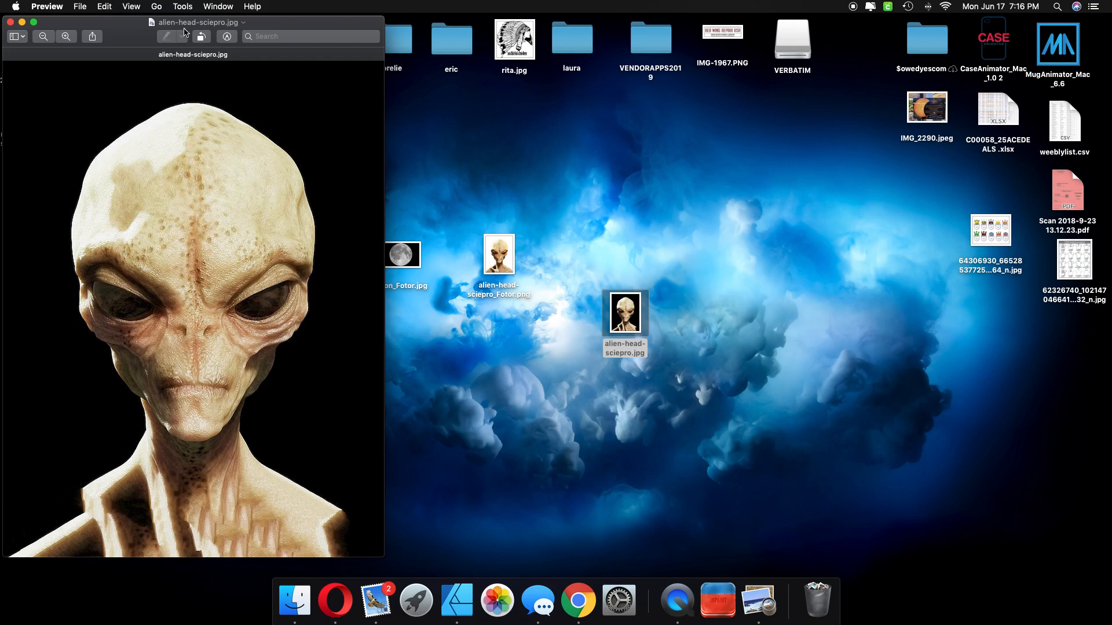
drag(130, 24, 472, 21)
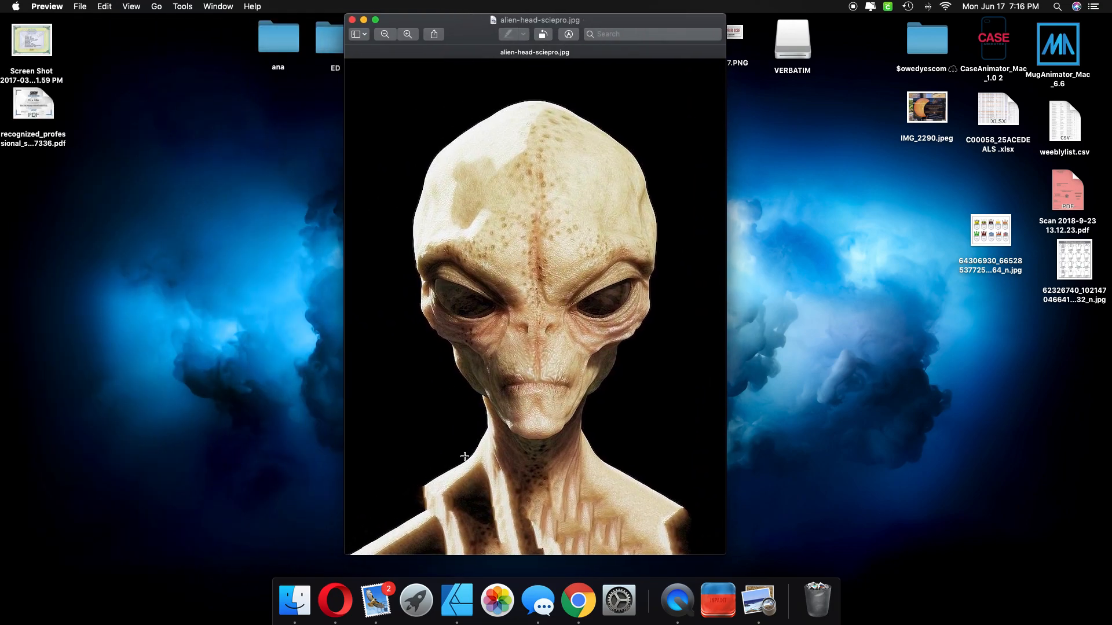
Step: Show the markup tools, select the black background around the alien with Instant Alpha, and delete it, converting the image to PNG
click(132, 6)
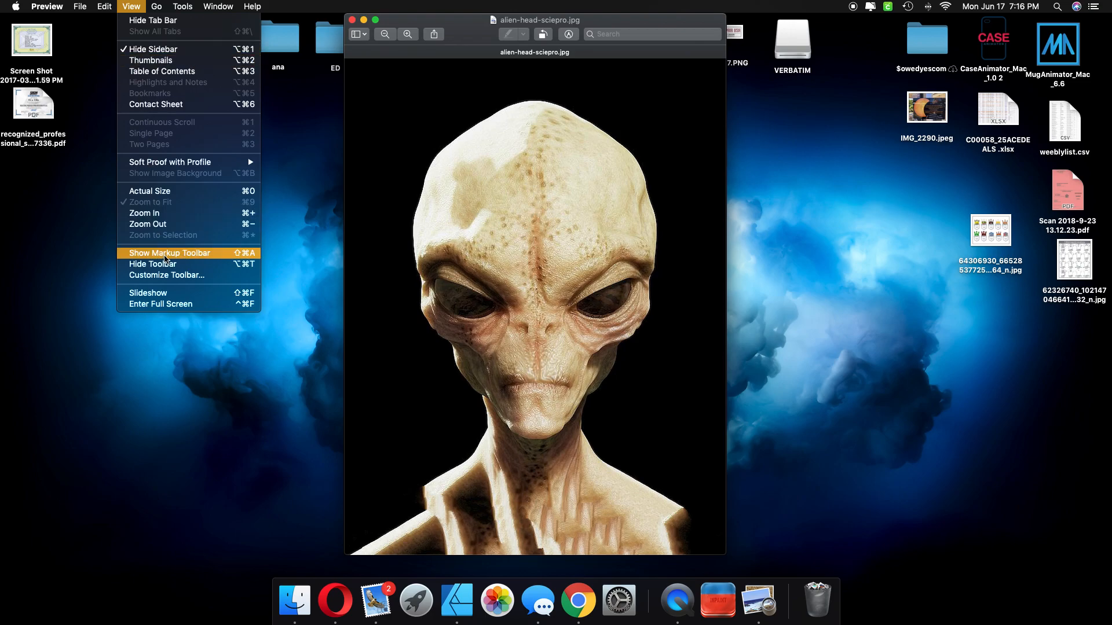
click(167, 259)
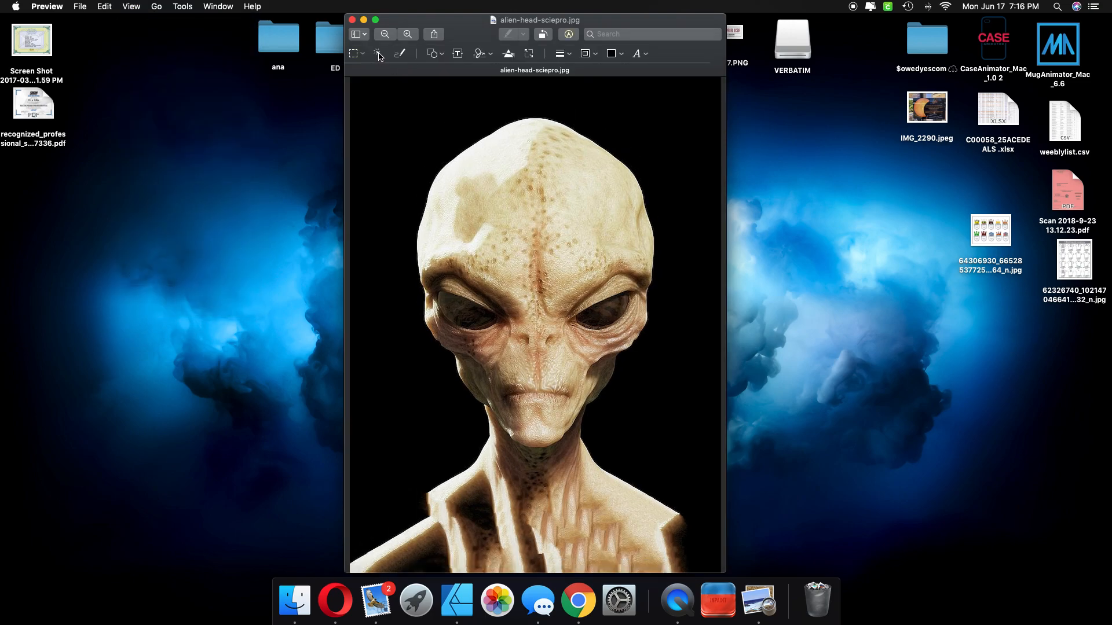
click(378, 55)
drag(397, 104, 394, 118)
click(105, 6)
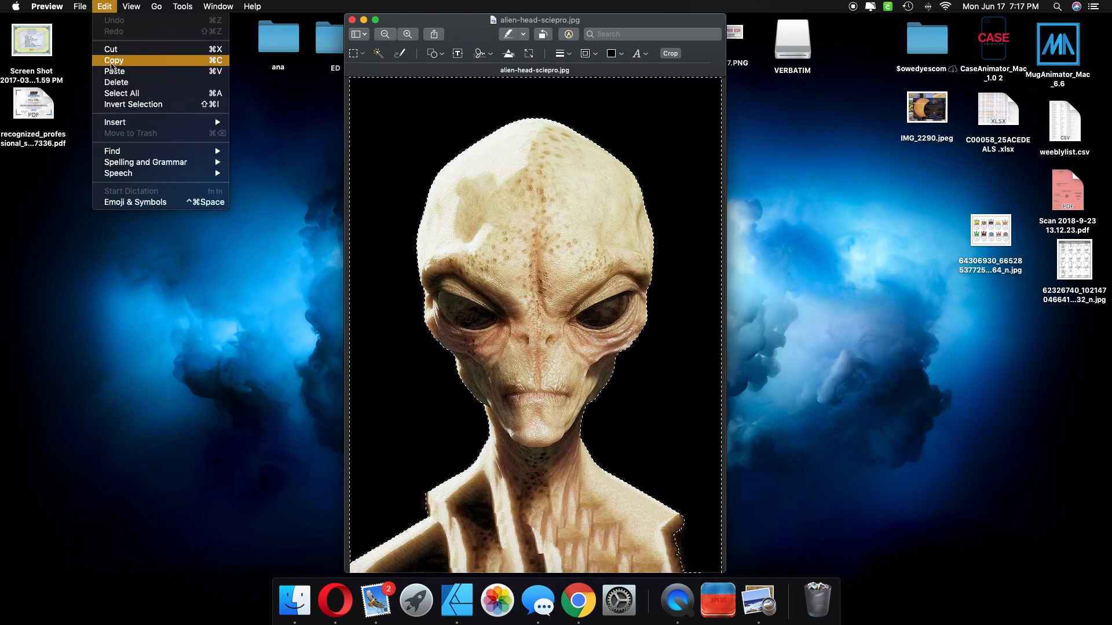
click(114, 60)
click(107, 8)
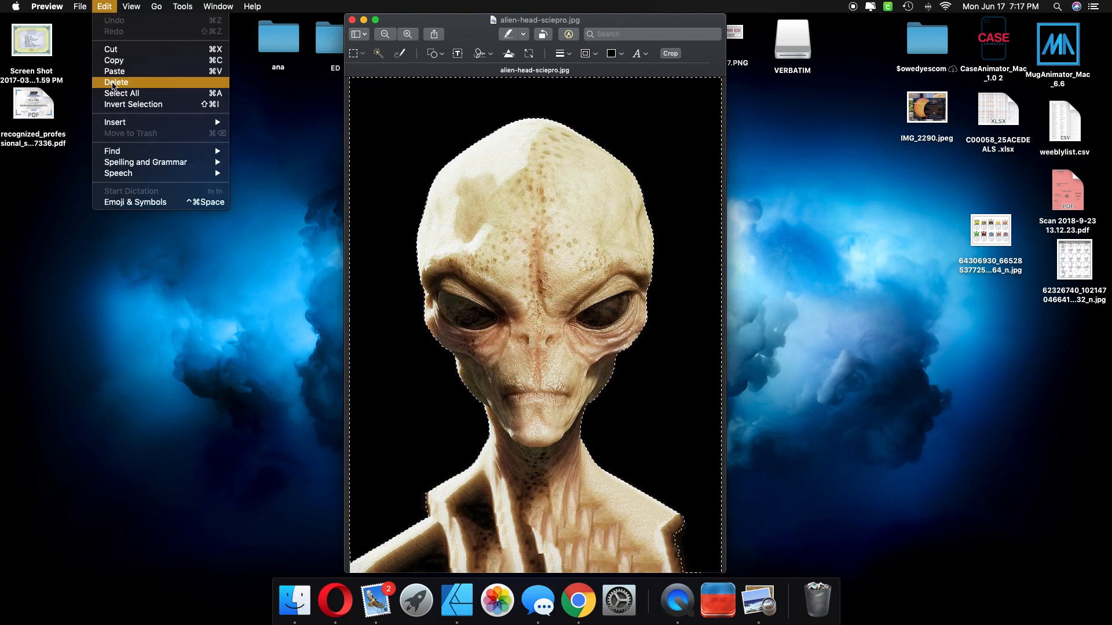
click(115, 82)
click(603, 124)
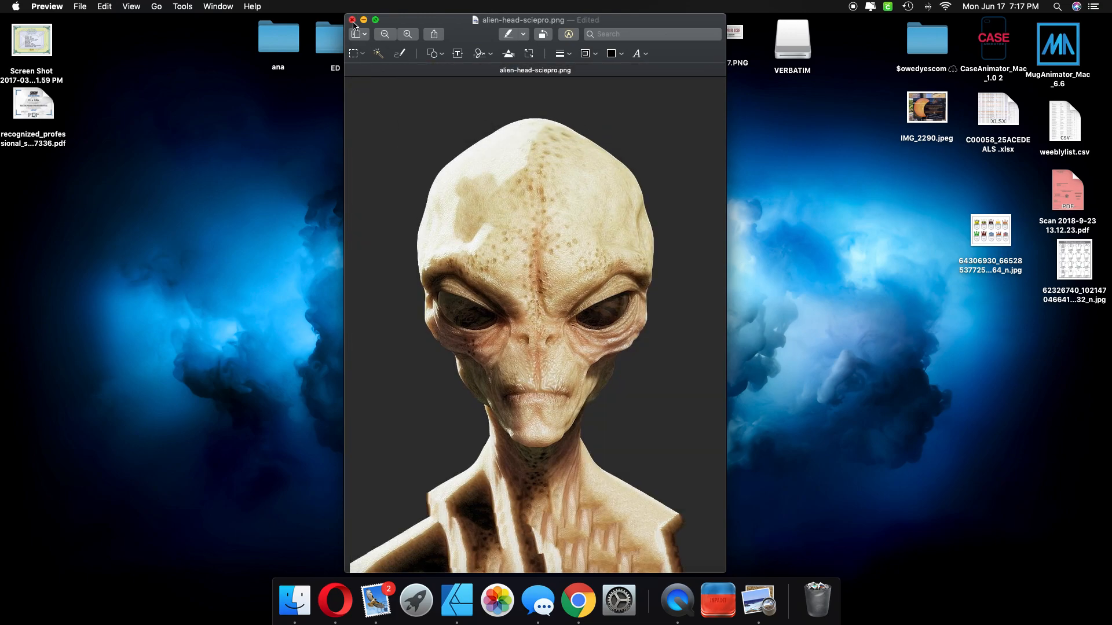
Step: Close the edited image and place alien-head-sciepro.png beside alien-head-sciepro_Fotor.png on the Desktop
click(352, 20)
drag(1071, 415, 564, 268)
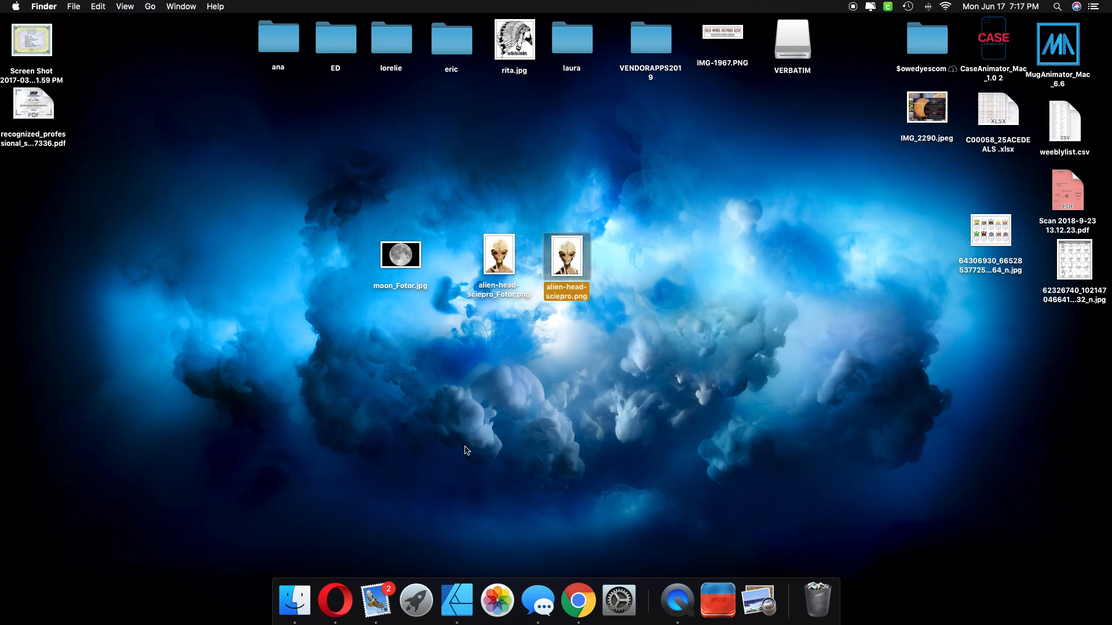
Step: Switch to Affinity Designer and cut the old alien image and the ACES DEALS text out of the moon design
click(457, 602)
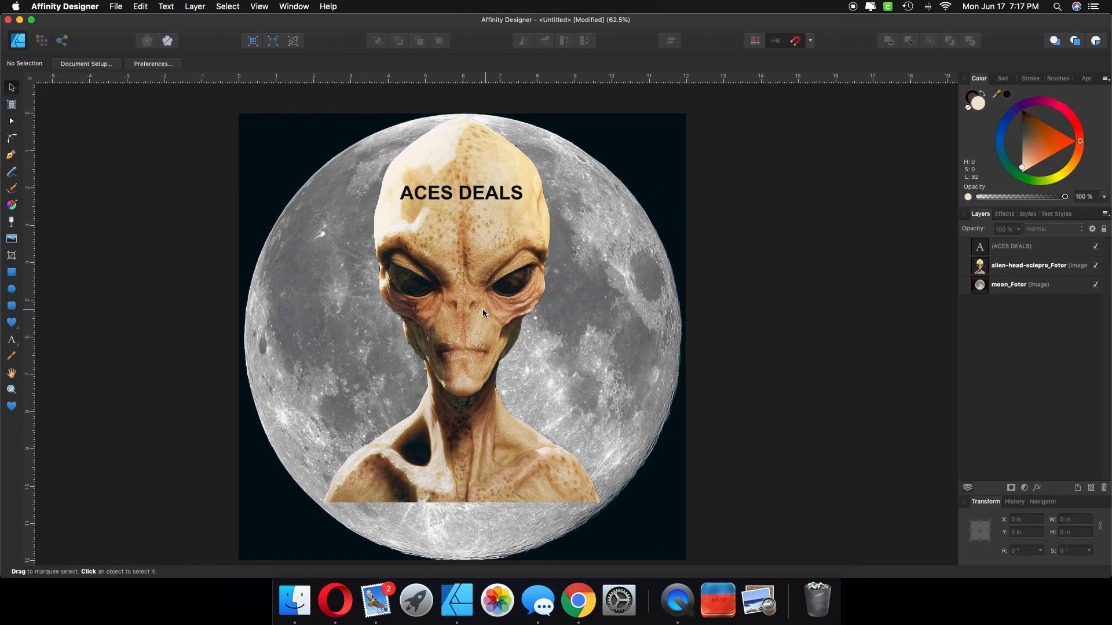
click(468, 284)
right_click(467, 282)
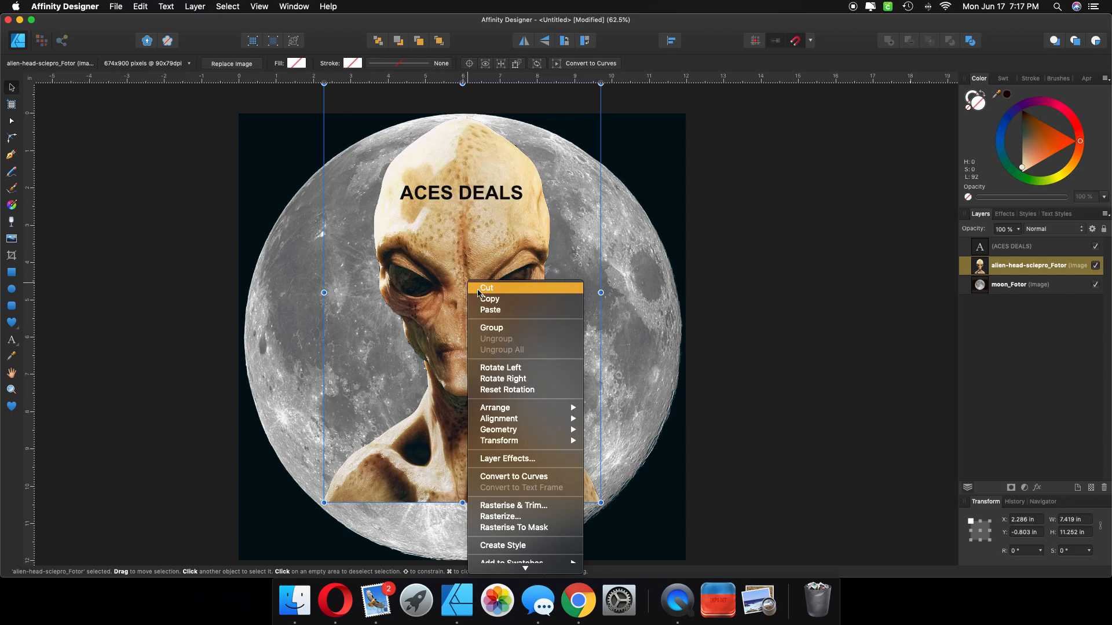
click(485, 288)
click(455, 200)
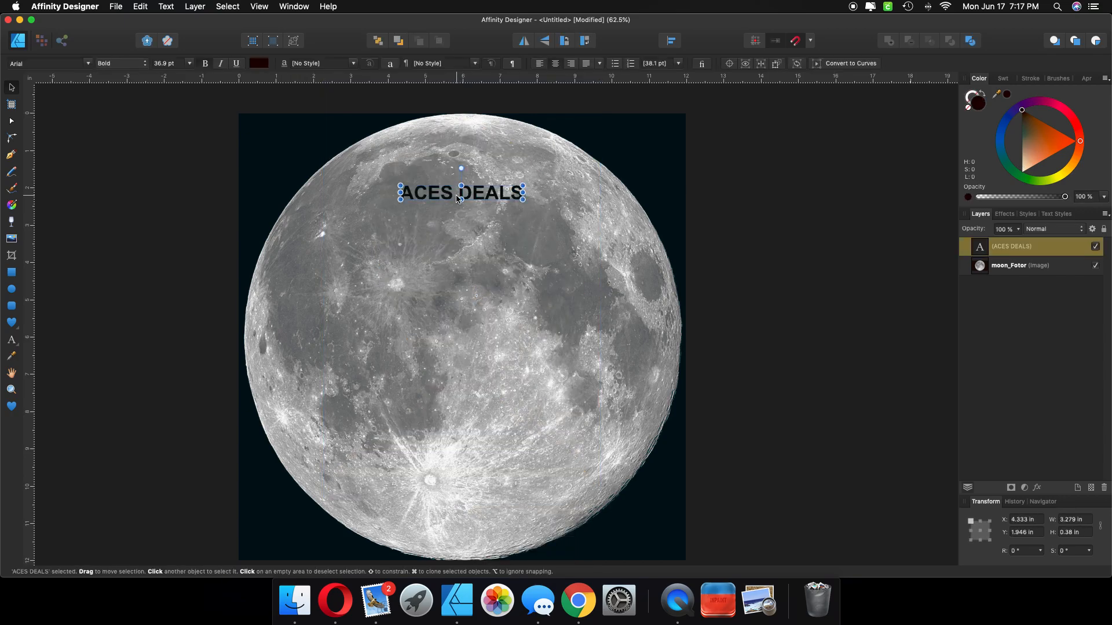
right_click(455, 194)
click(475, 200)
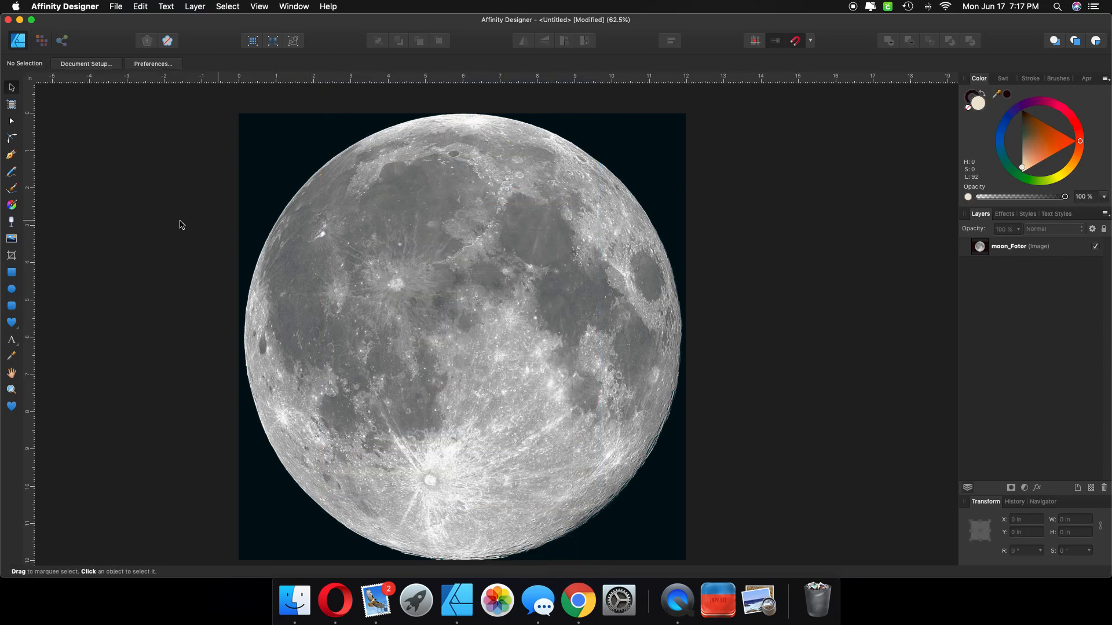
Step: Place alien-head-sciepro.png from the Desktop near the centre of the moon
click(13, 241)
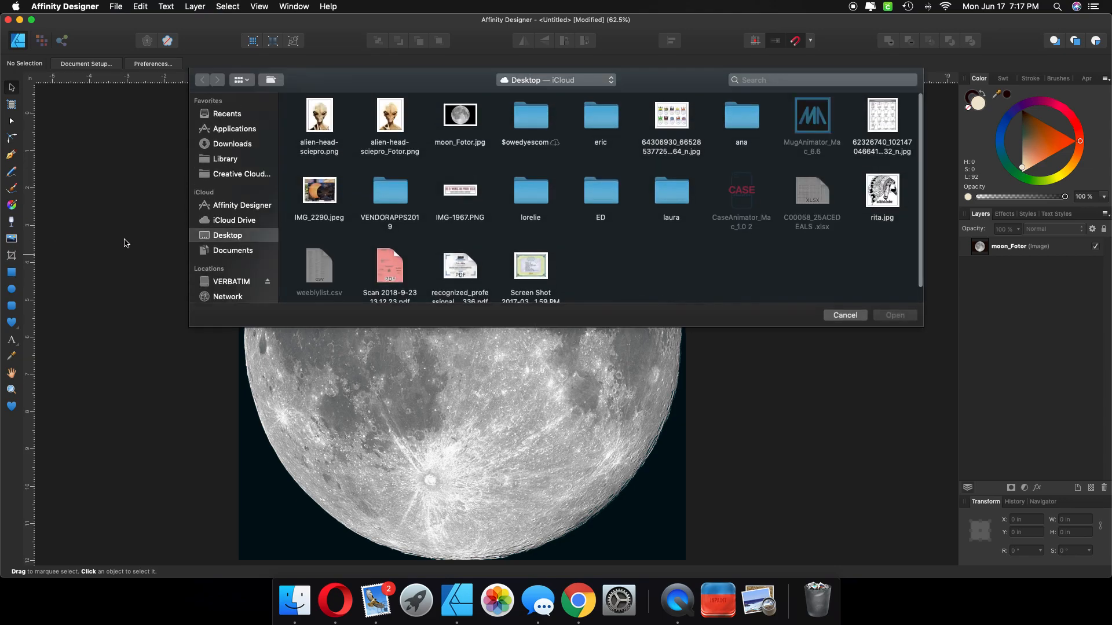
click(391, 123)
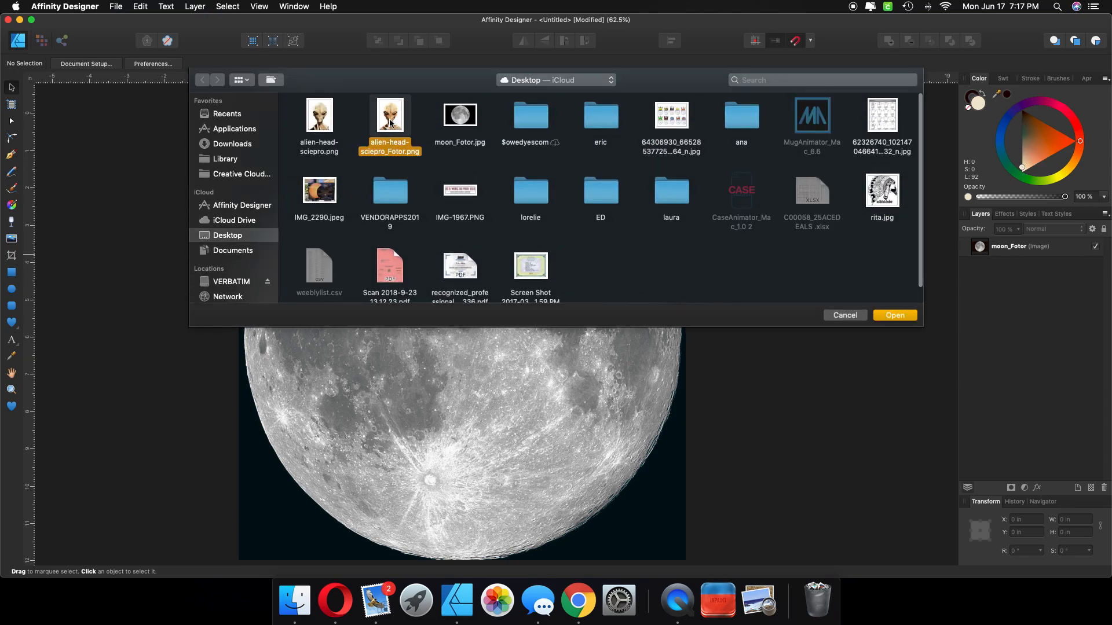
click(323, 124)
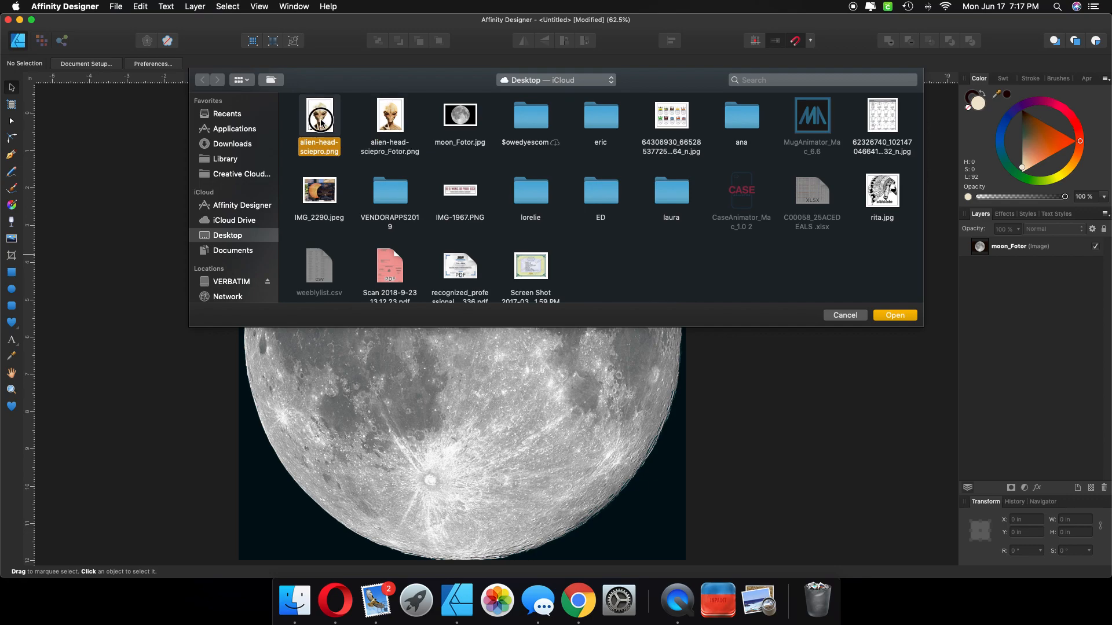
click(895, 318)
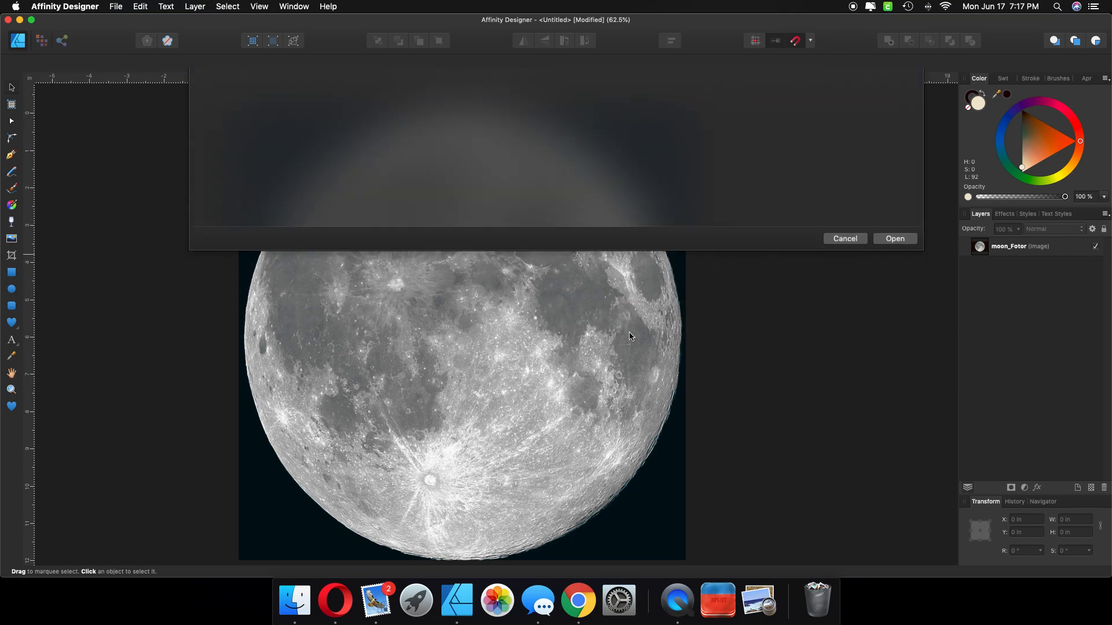
click(457, 312)
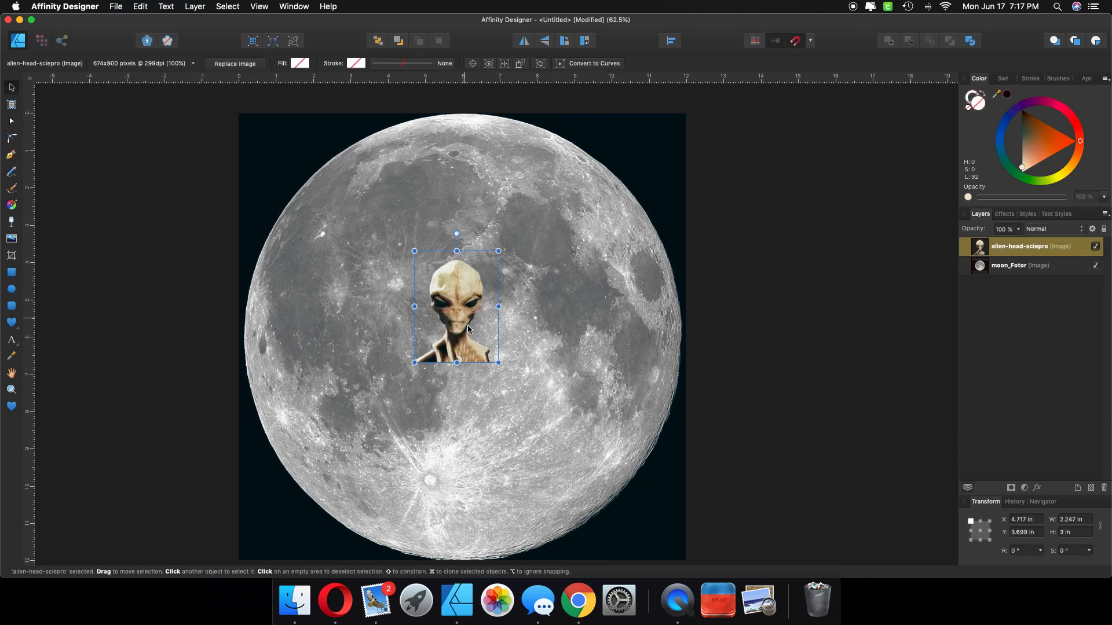
Step: Enlarge the placed alien, centre it over the moon, and clear the selection
drag(414, 363, 460, 301)
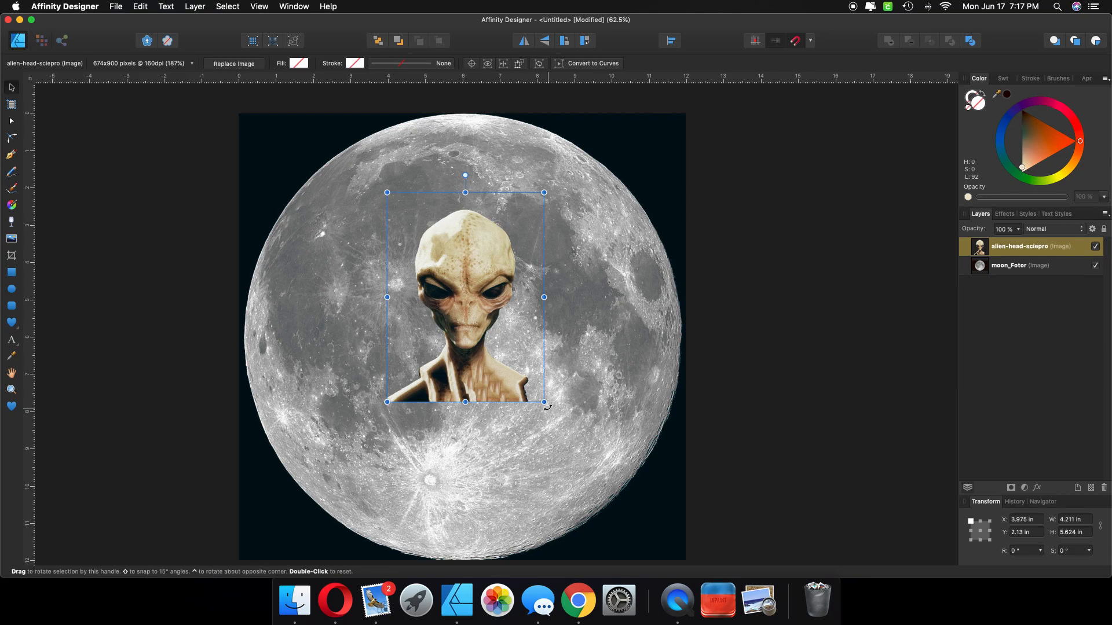
drag(545, 402, 609, 485)
drag(500, 380, 465, 344)
click(718, 363)
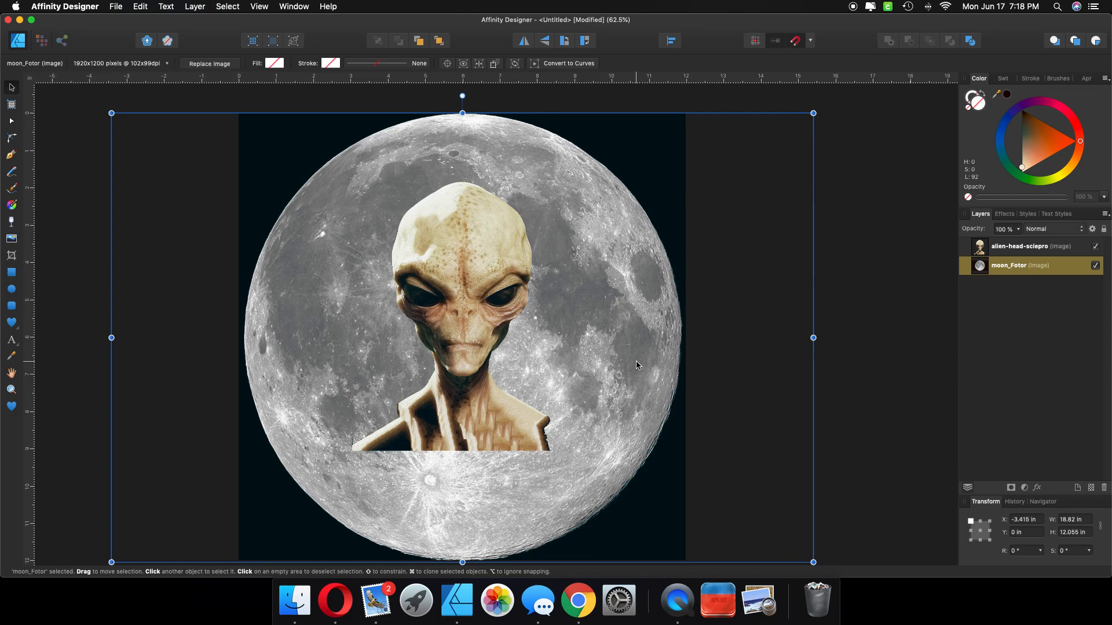
click(886, 381)
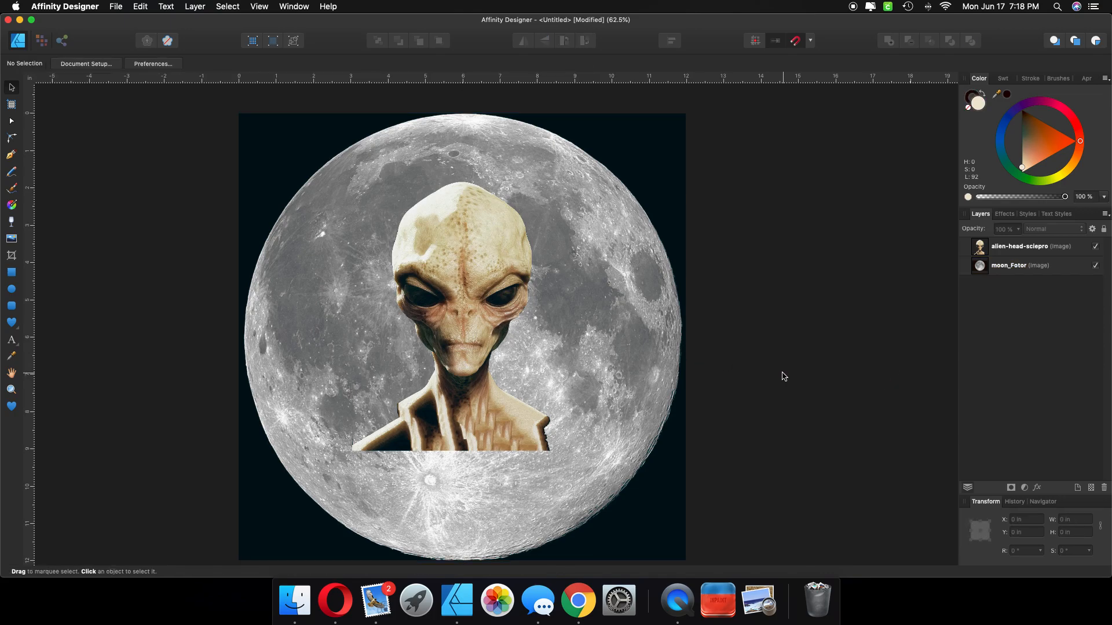